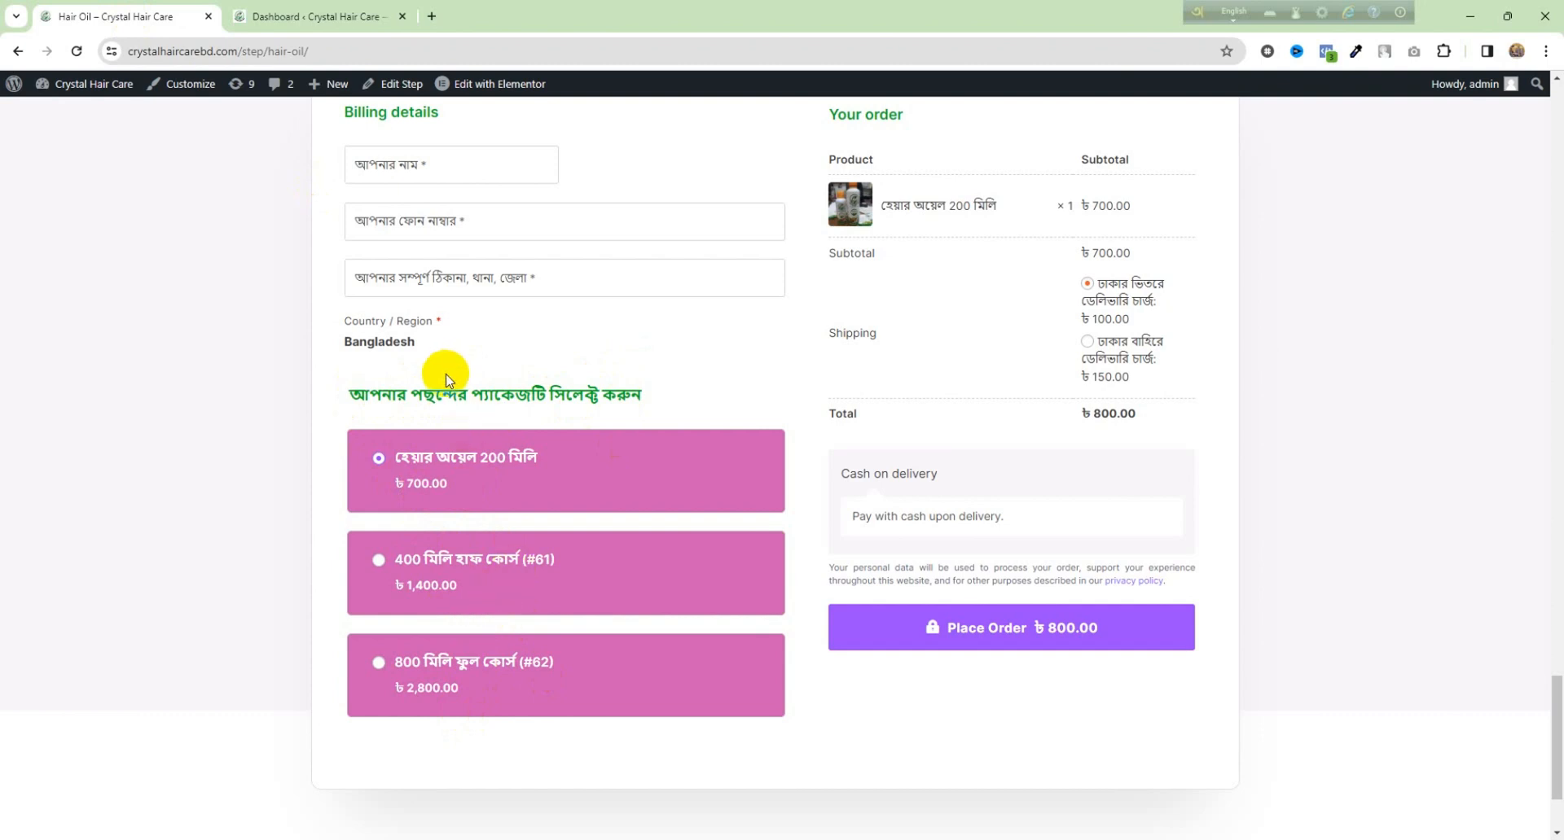
Step: Open the product settings of the checkout step in the Hair Oil flow of CartFlows
click(300, 18)
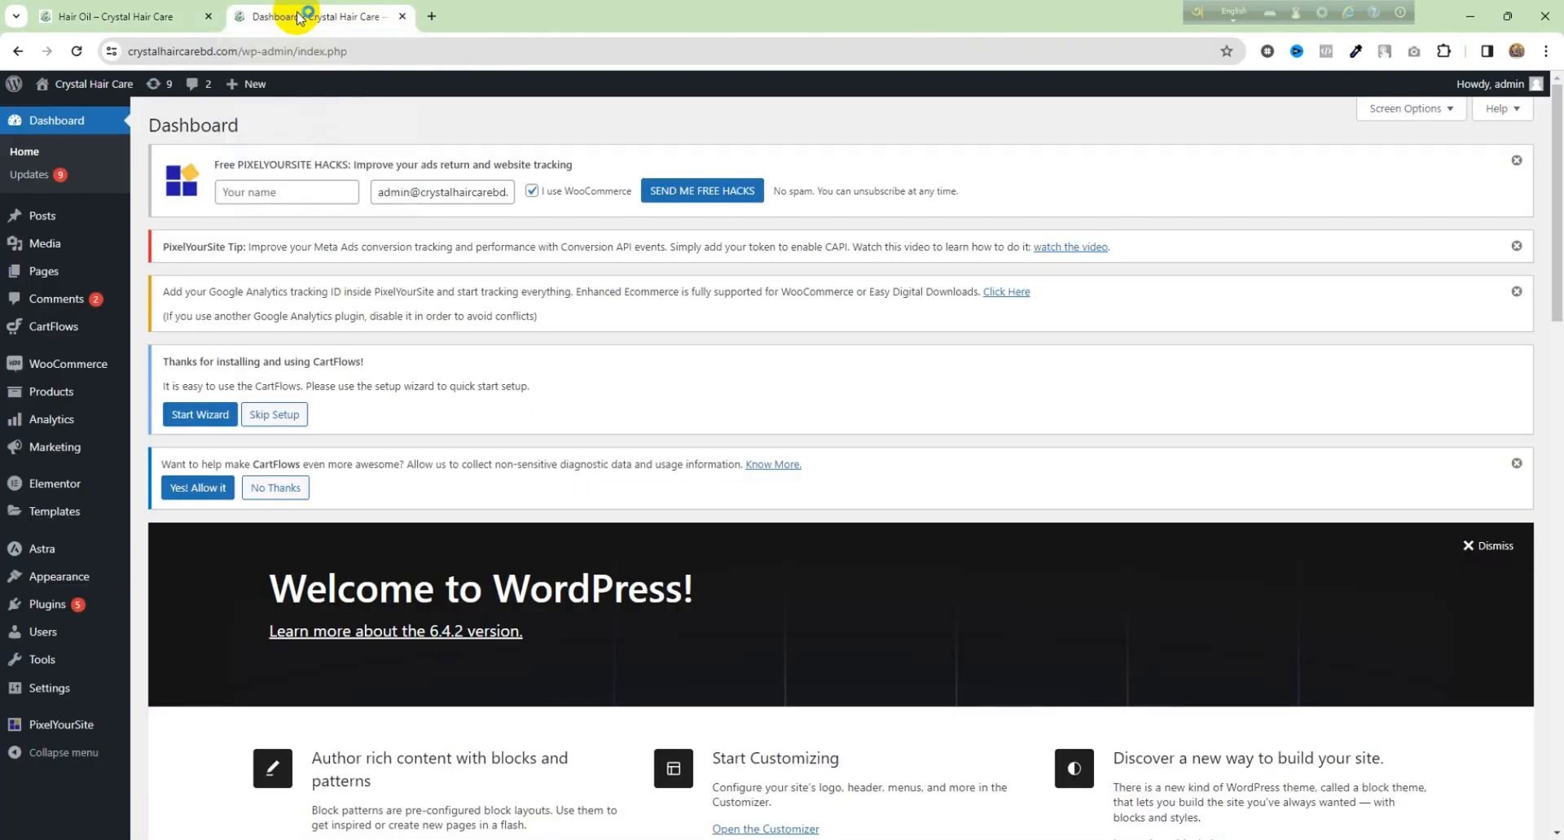
mouse_move(51, 338)
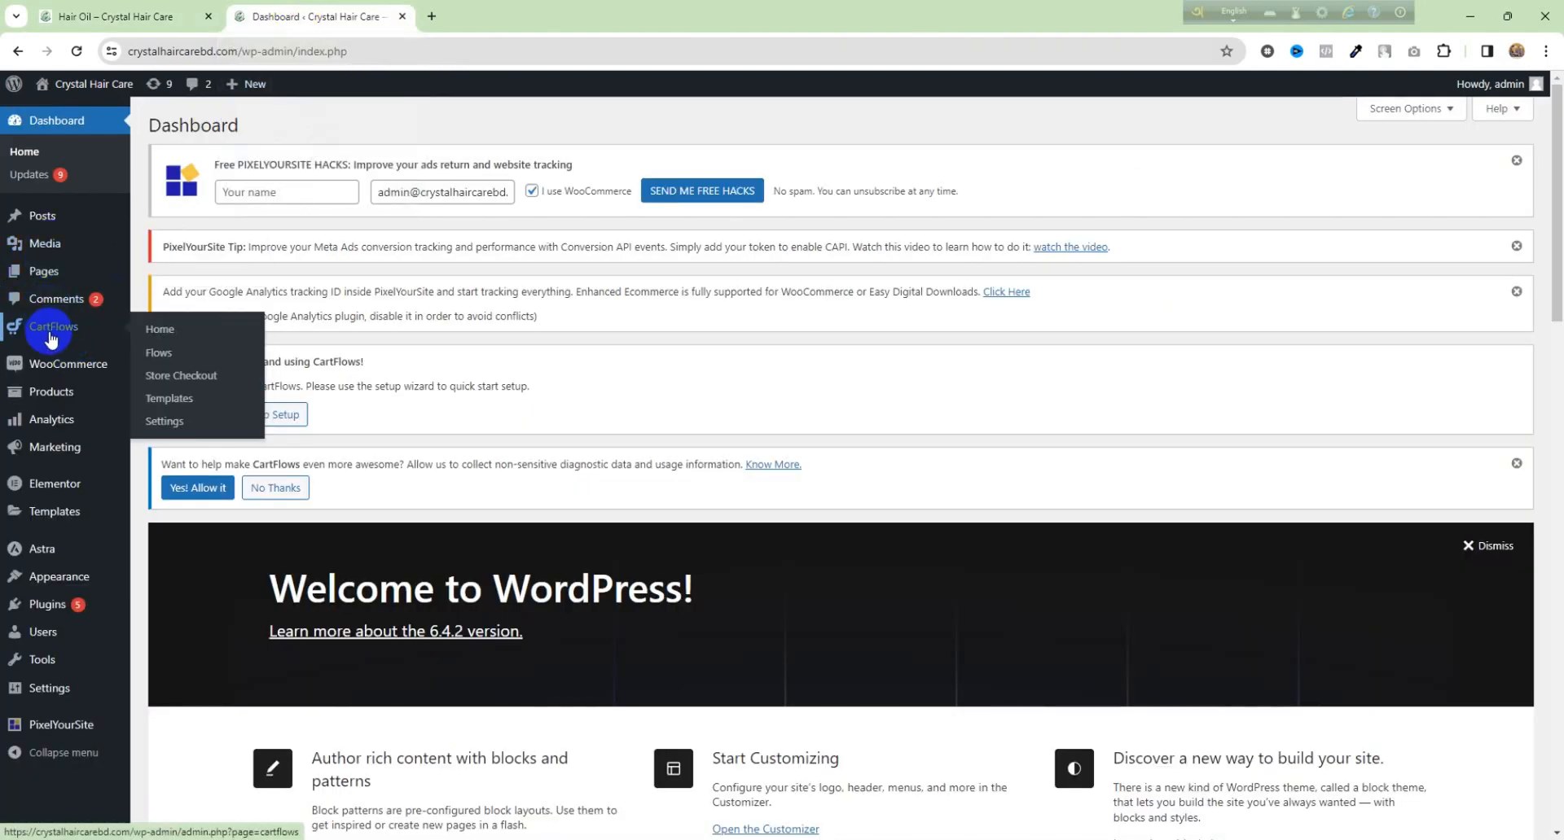
click(161, 359)
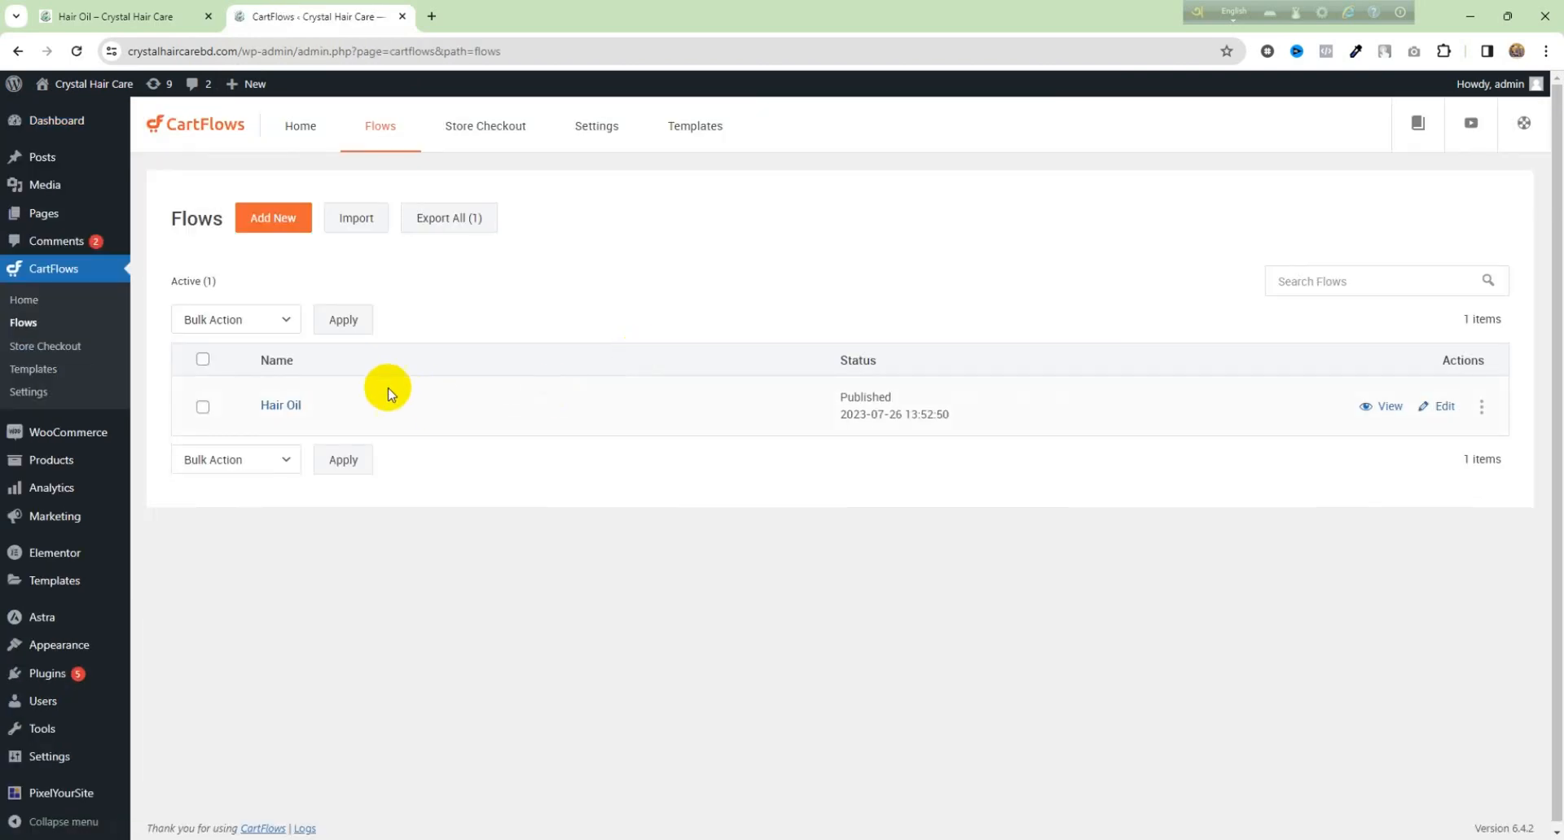
click(1440, 406)
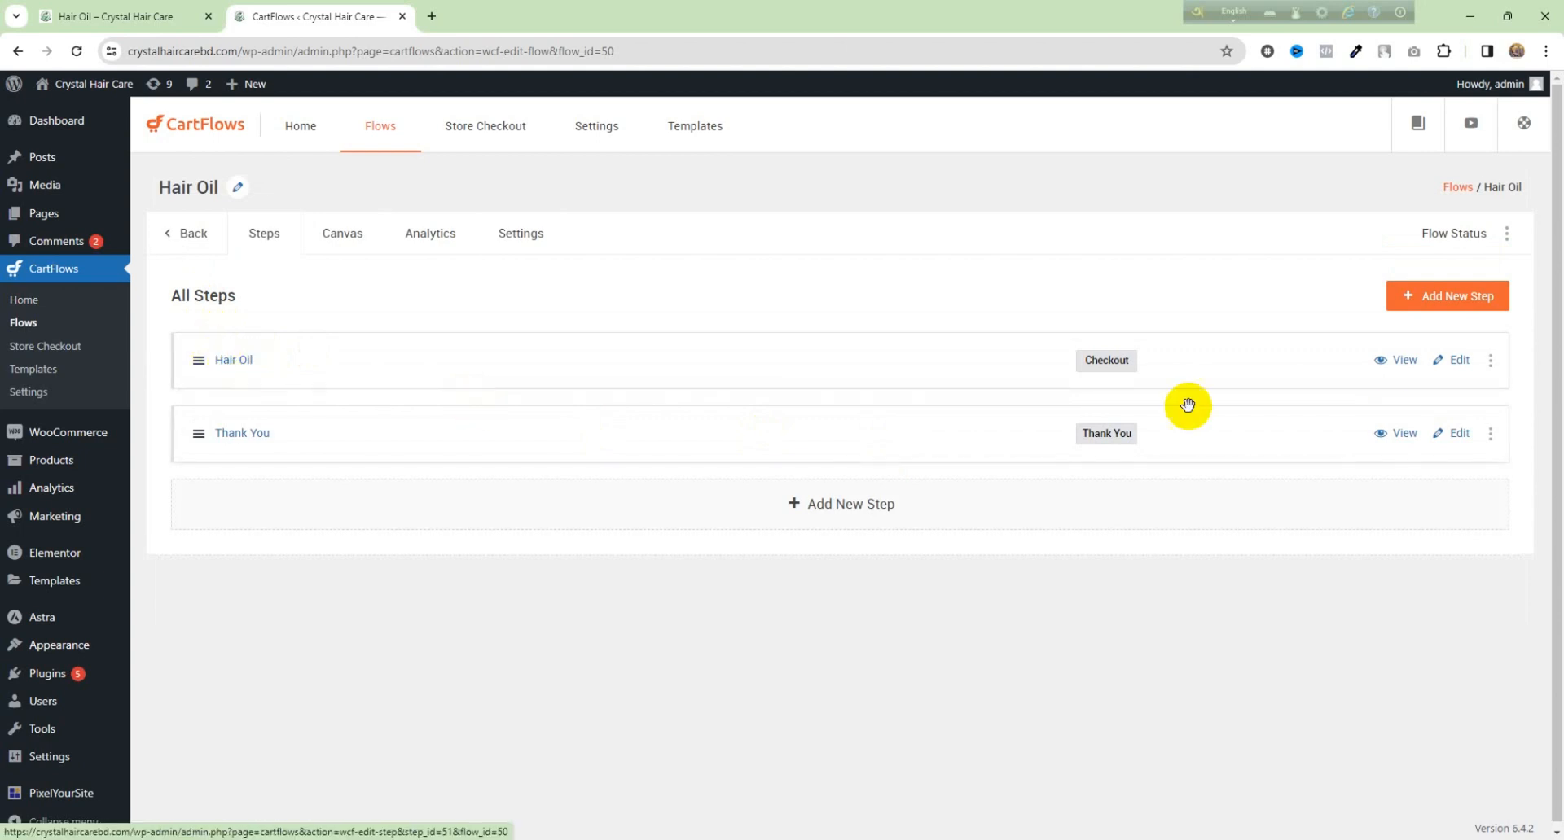
click(1449, 369)
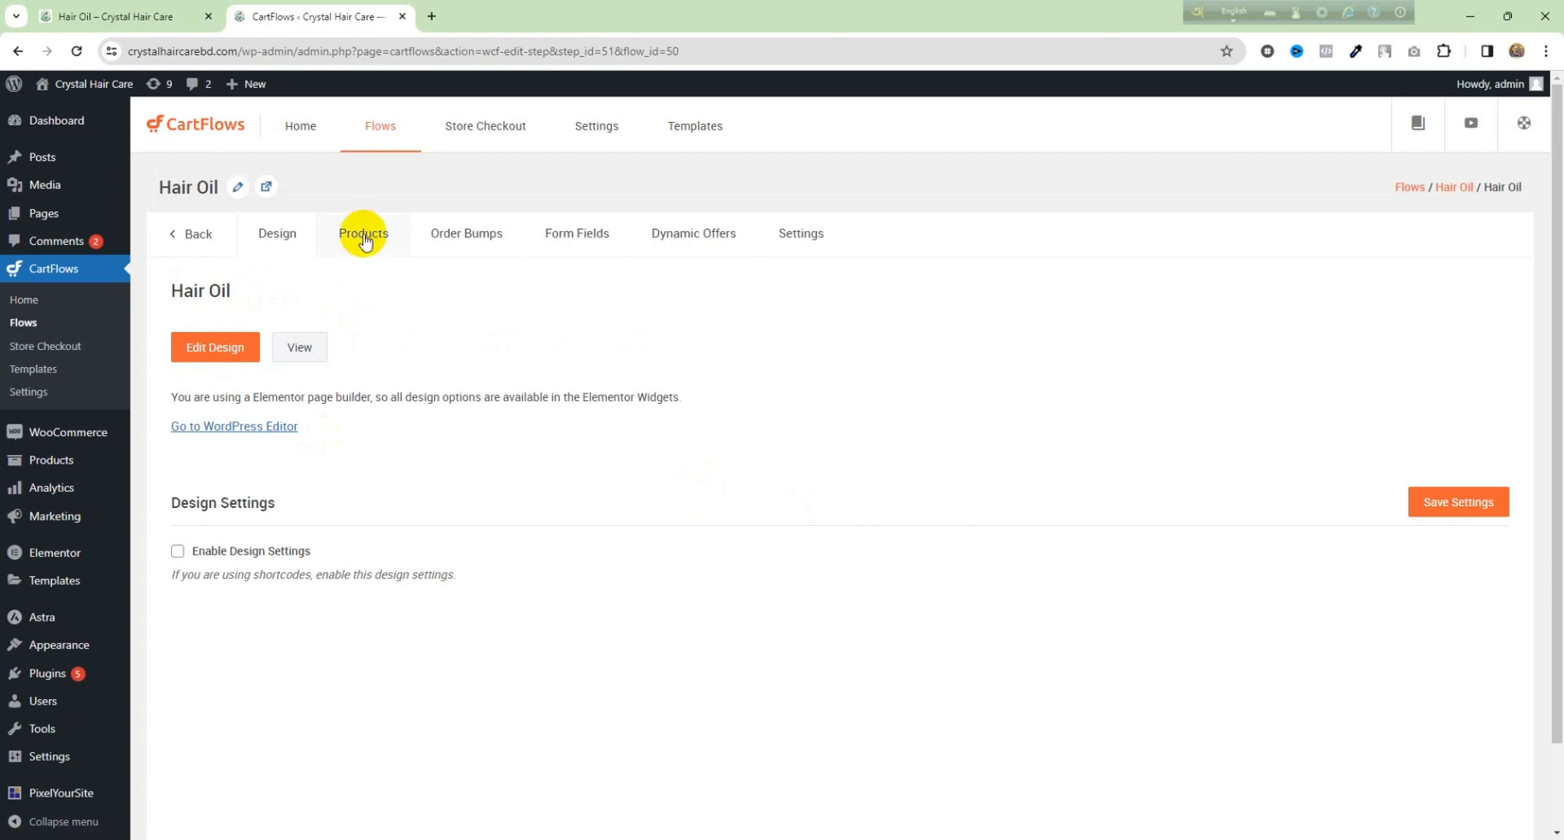
click(364, 246)
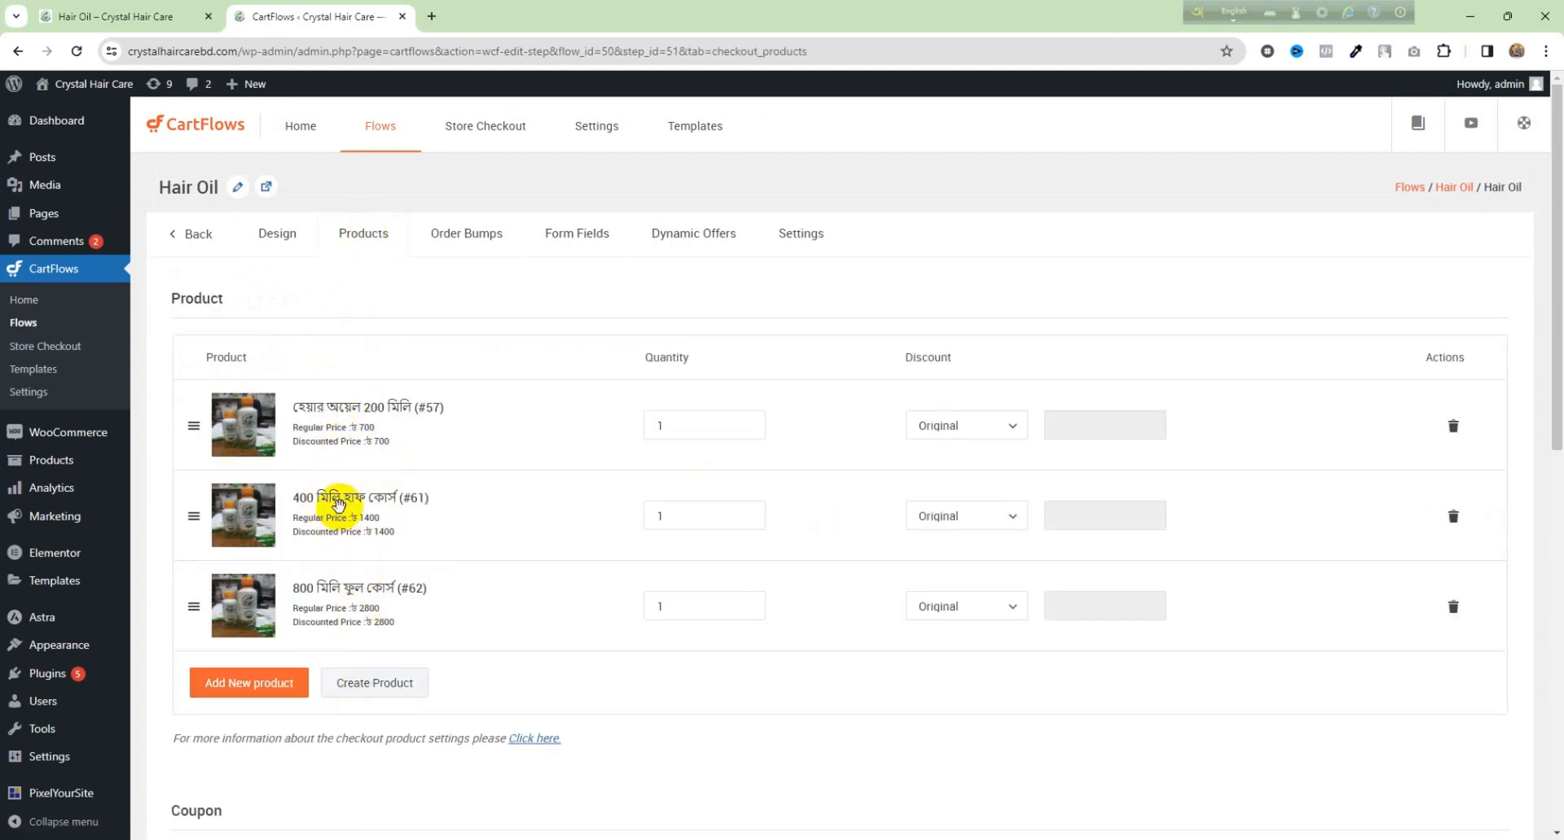
Step: Compare the package choices on the live checkout page, and remove the 400 মিলি হাফ কোর্স and 800 মিলি ফুল কোর্স products from the checkout step
click(138, 17)
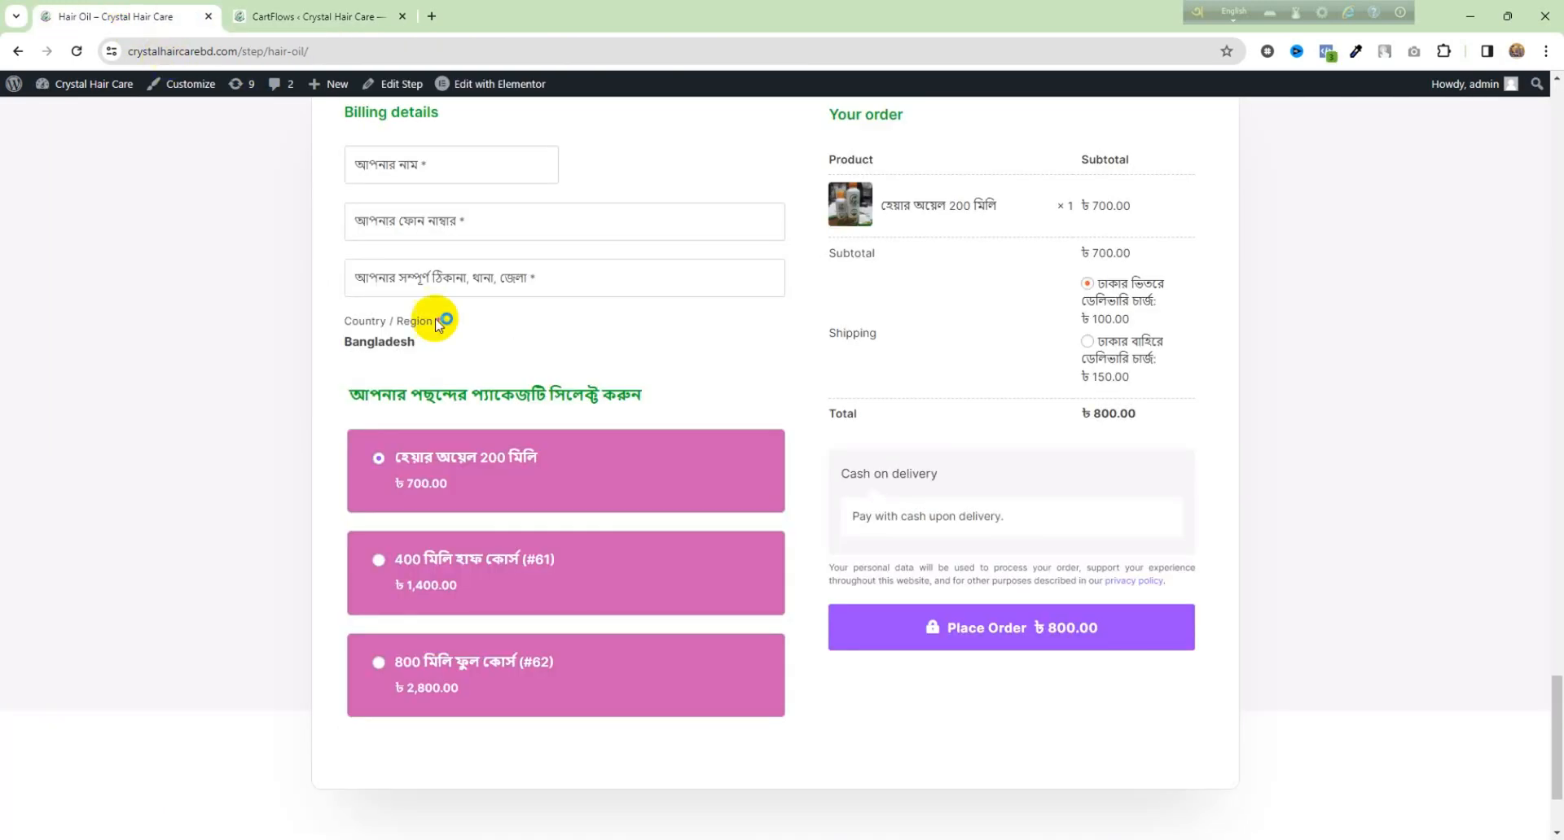
click(303, 17)
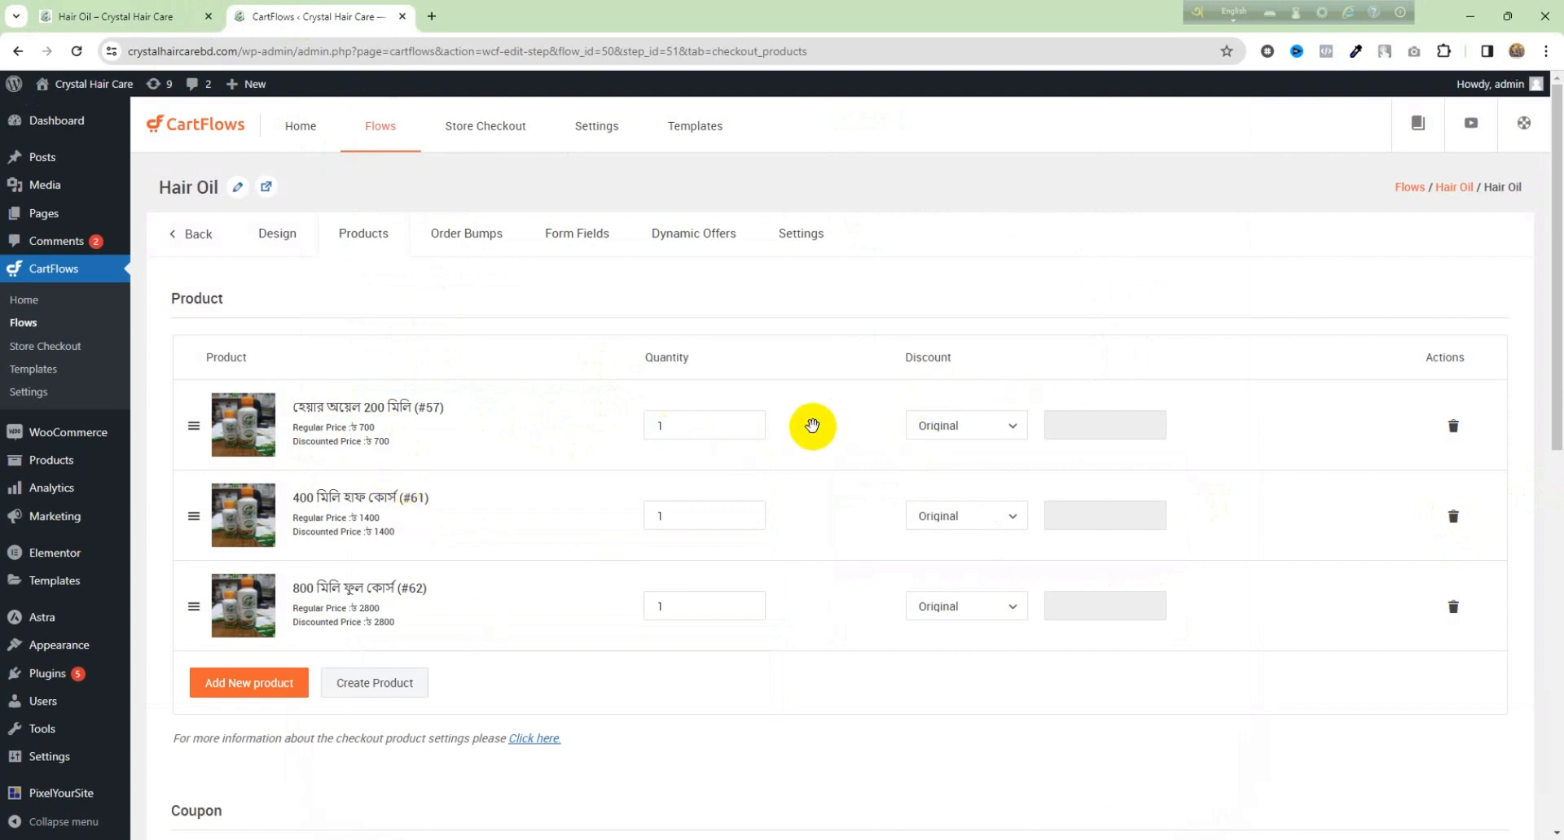
click(1454, 517)
click(1454, 517)
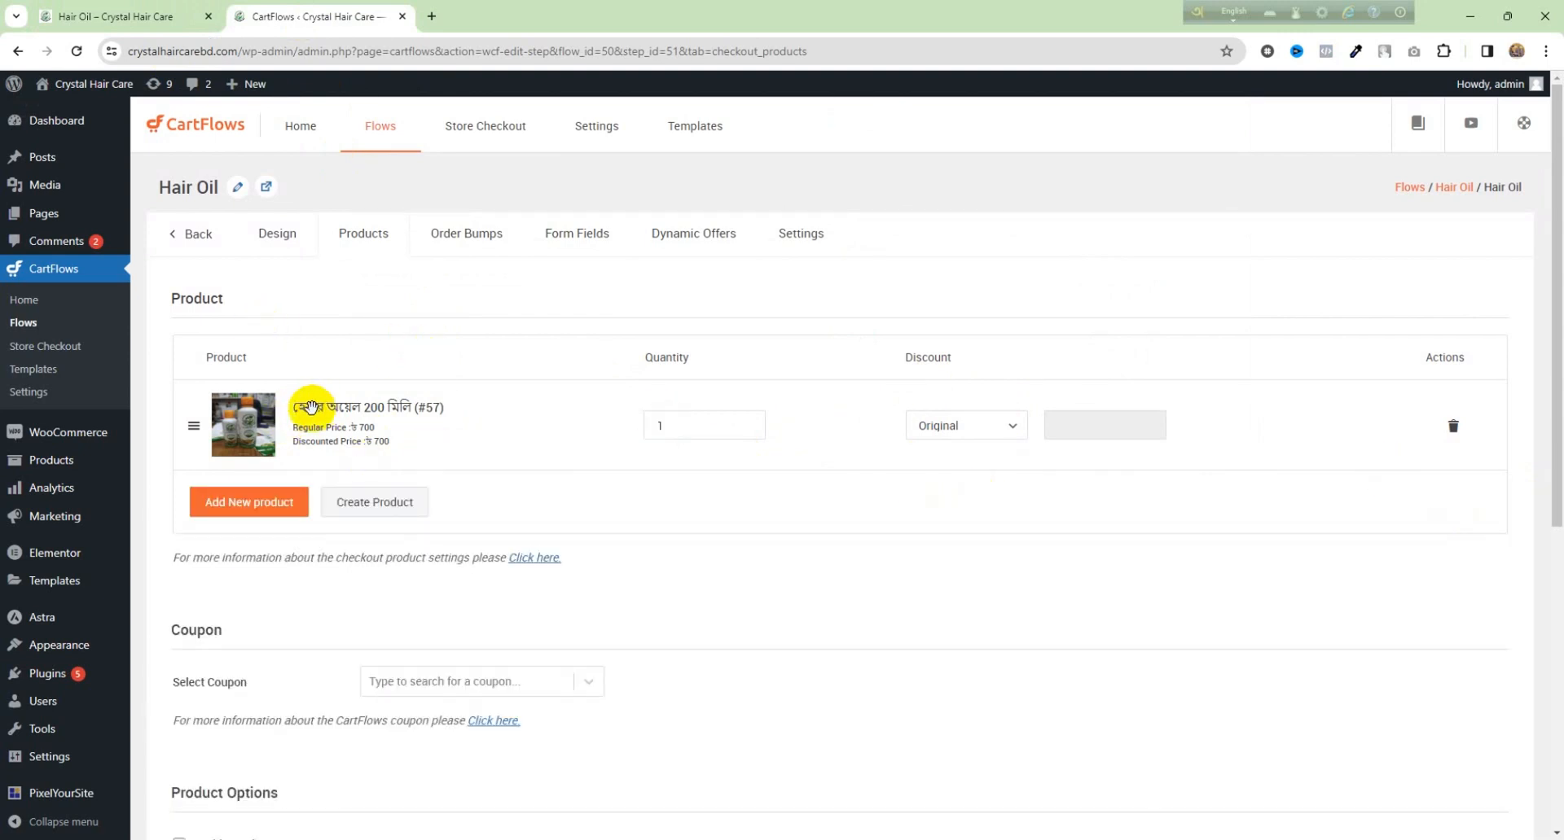
Step: Disable the product options for the Hair Oil checkout and save the settings
click(253, 505)
scroll(611, 389, down, 5)
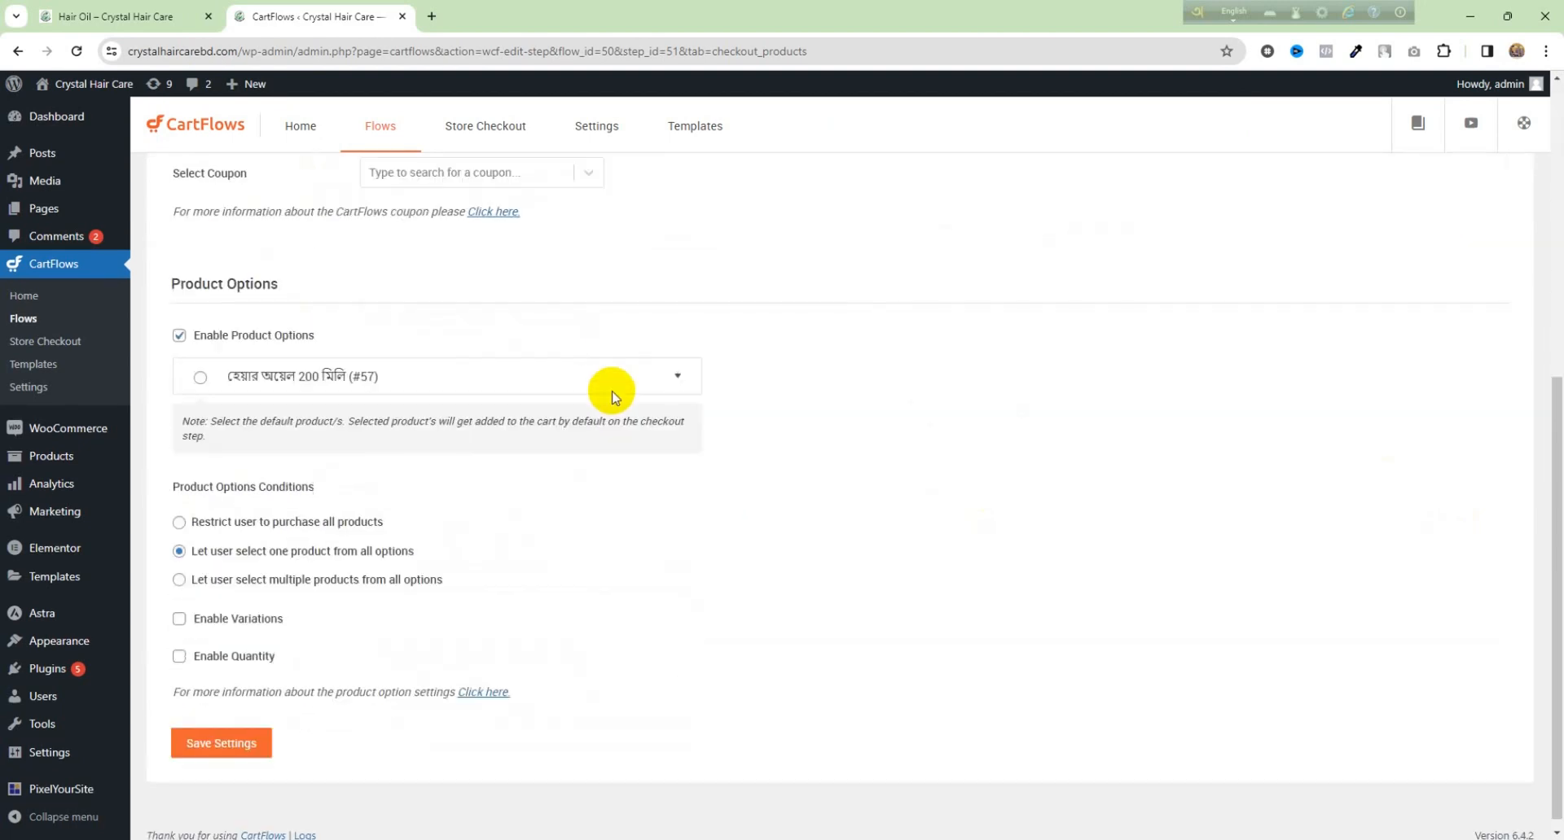
scroll(293, 466, up, 2)
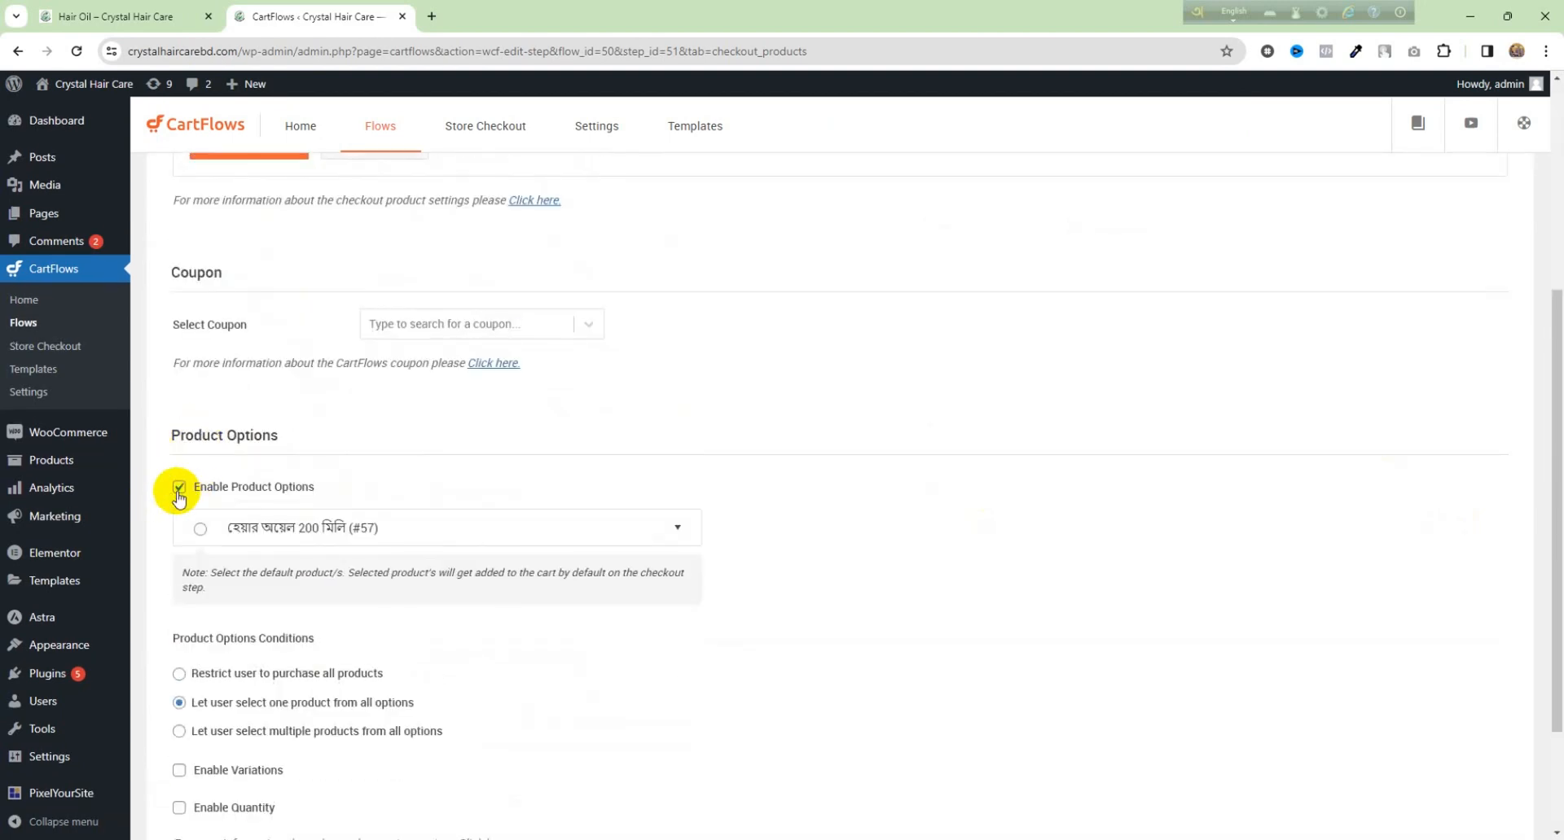
click(179, 486)
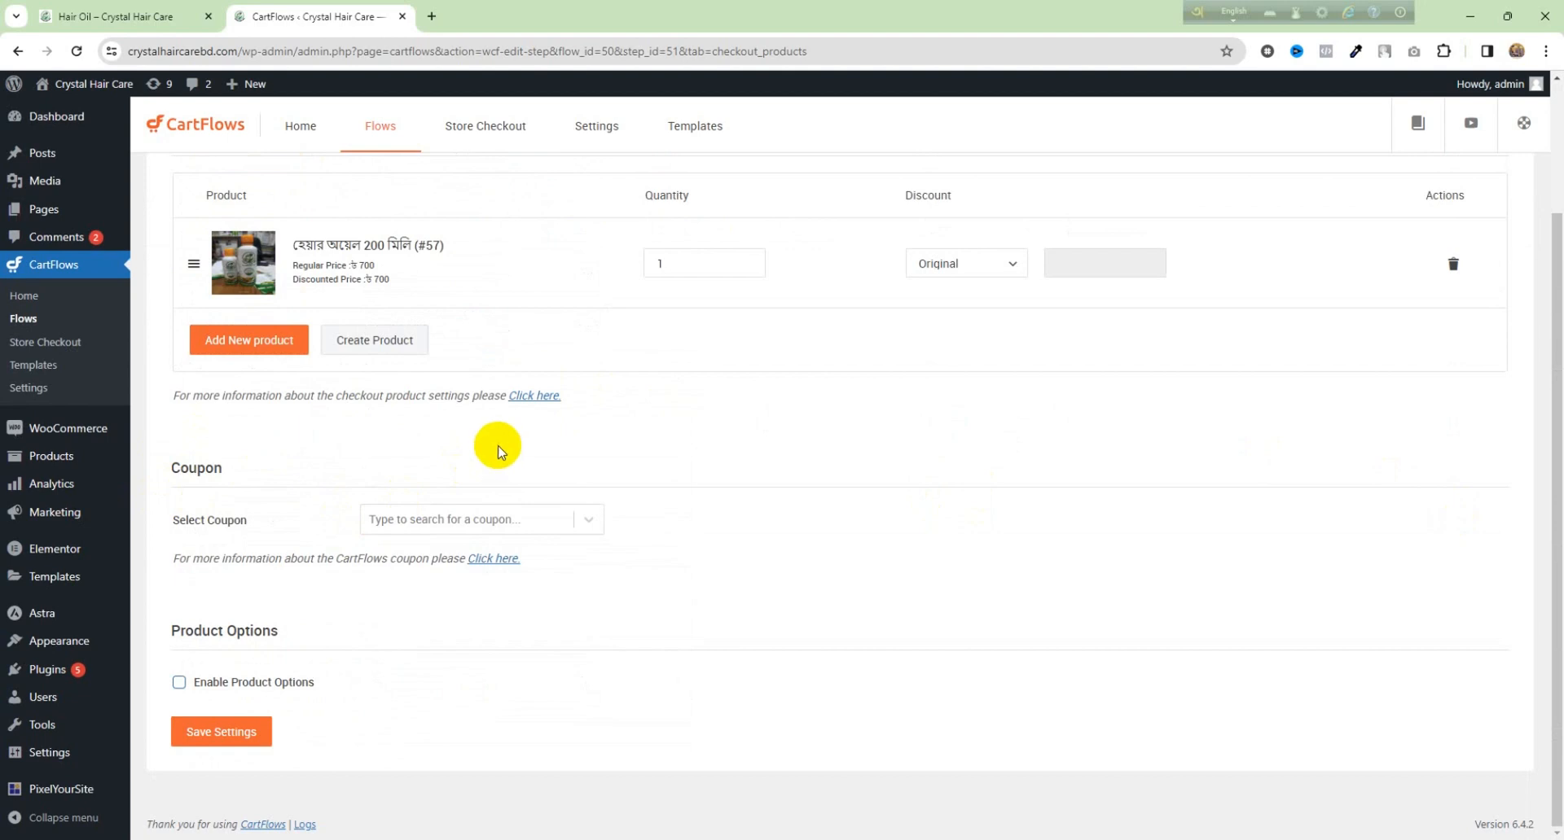
scroll(337, 465, up, 3)
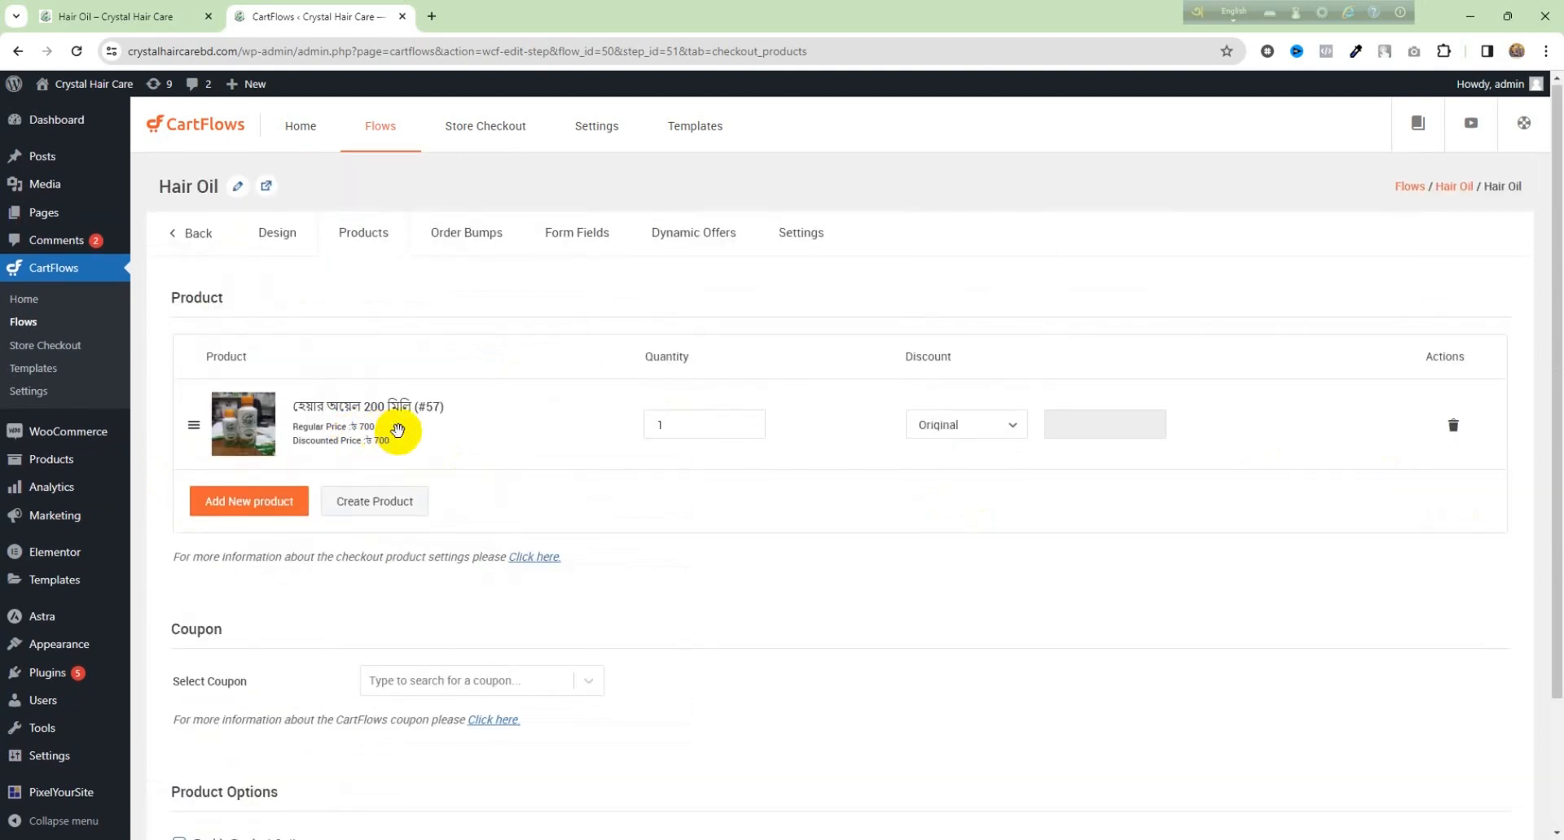
scroll(394, 429, down, 3)
click(224, 737)
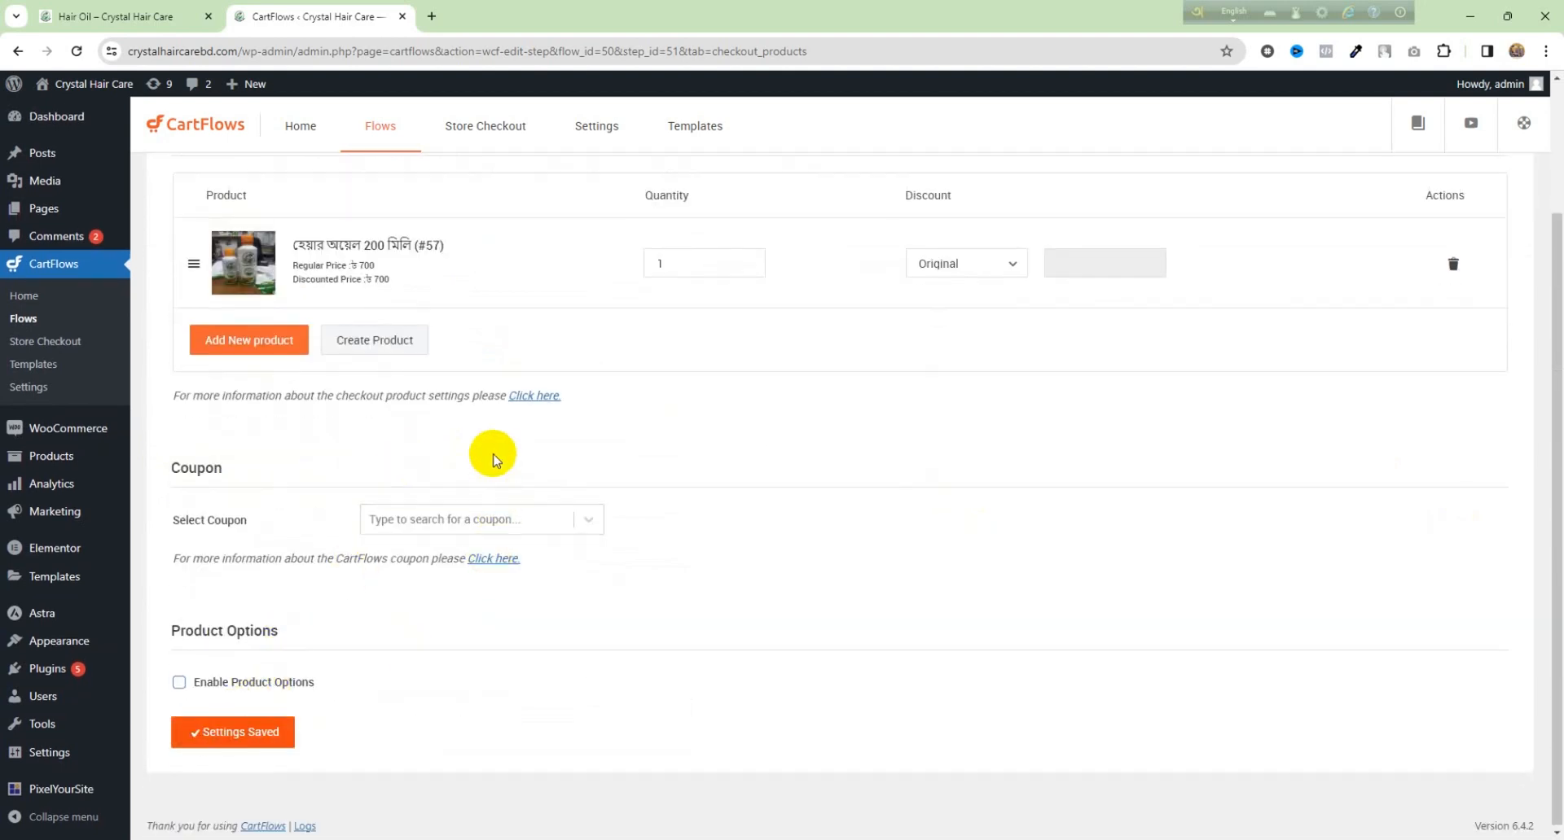
Step: Reload the live Hair Oil checkout page and examine the area below the billing details
click(163, 25)
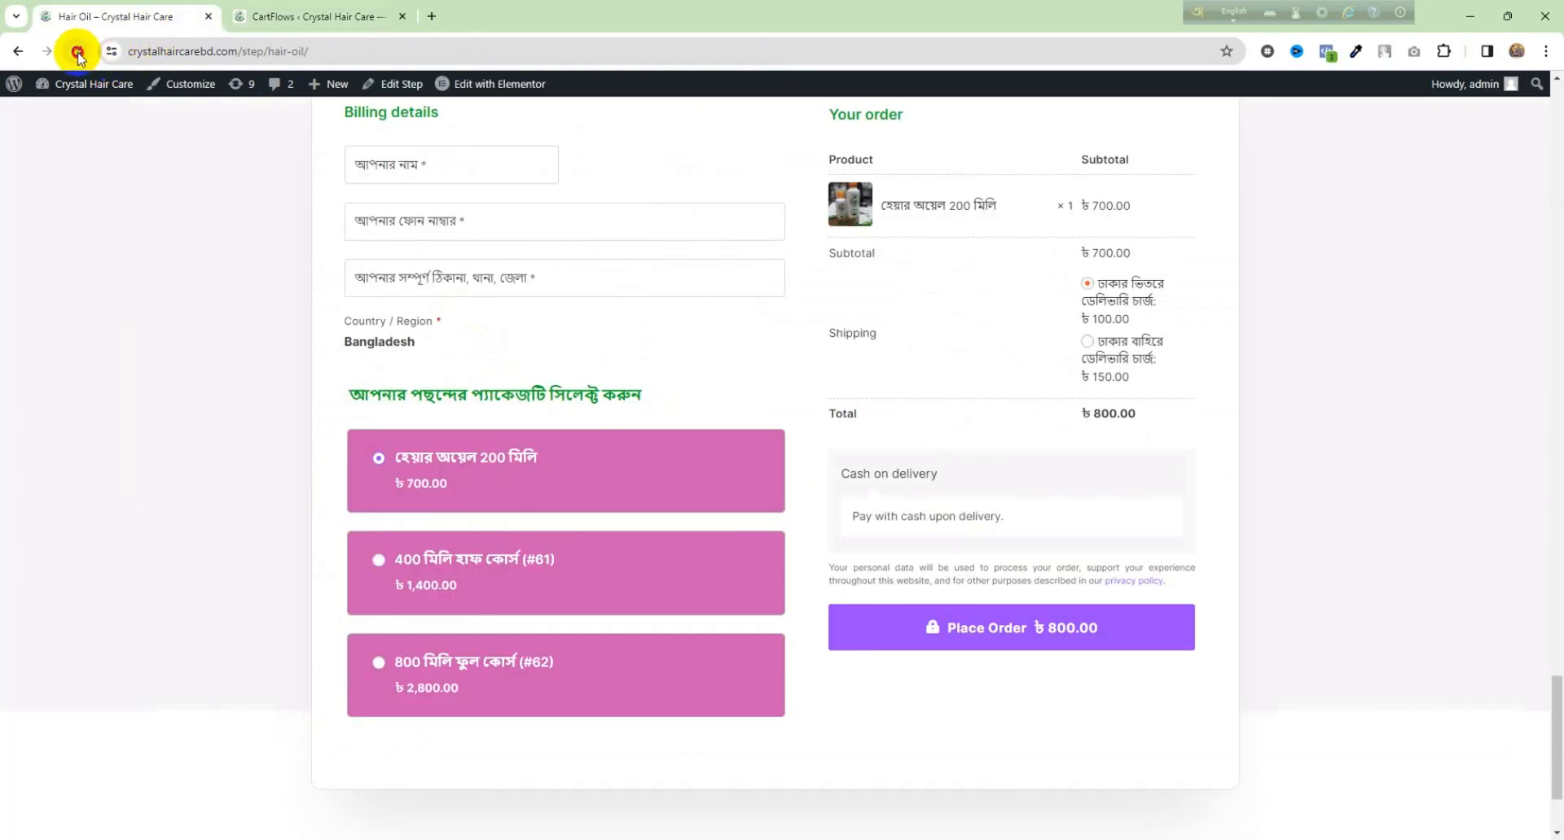
click(78, 52)
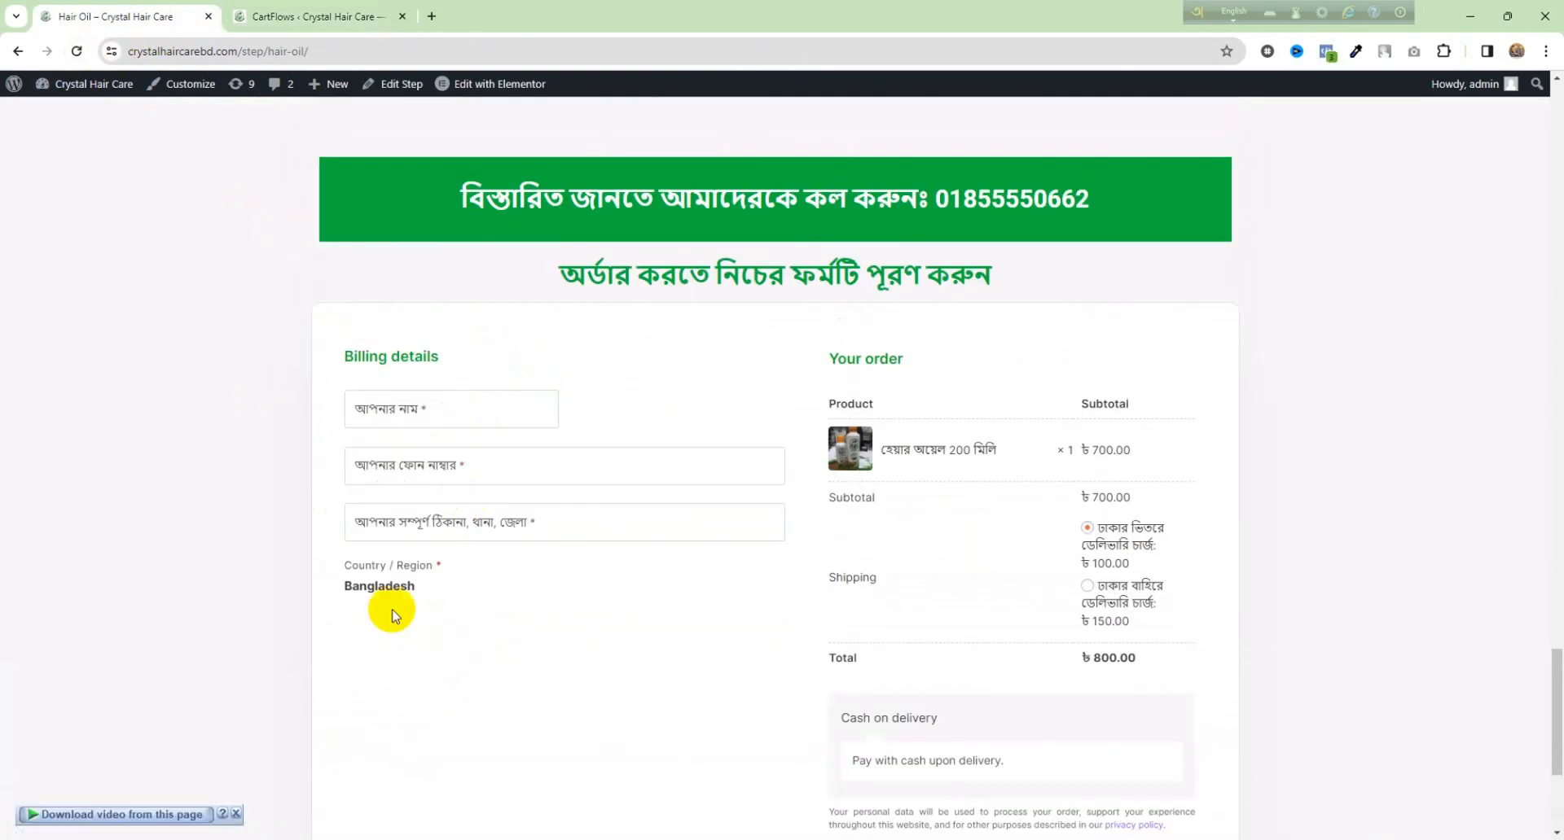
scroll(446, 588, down, 1)
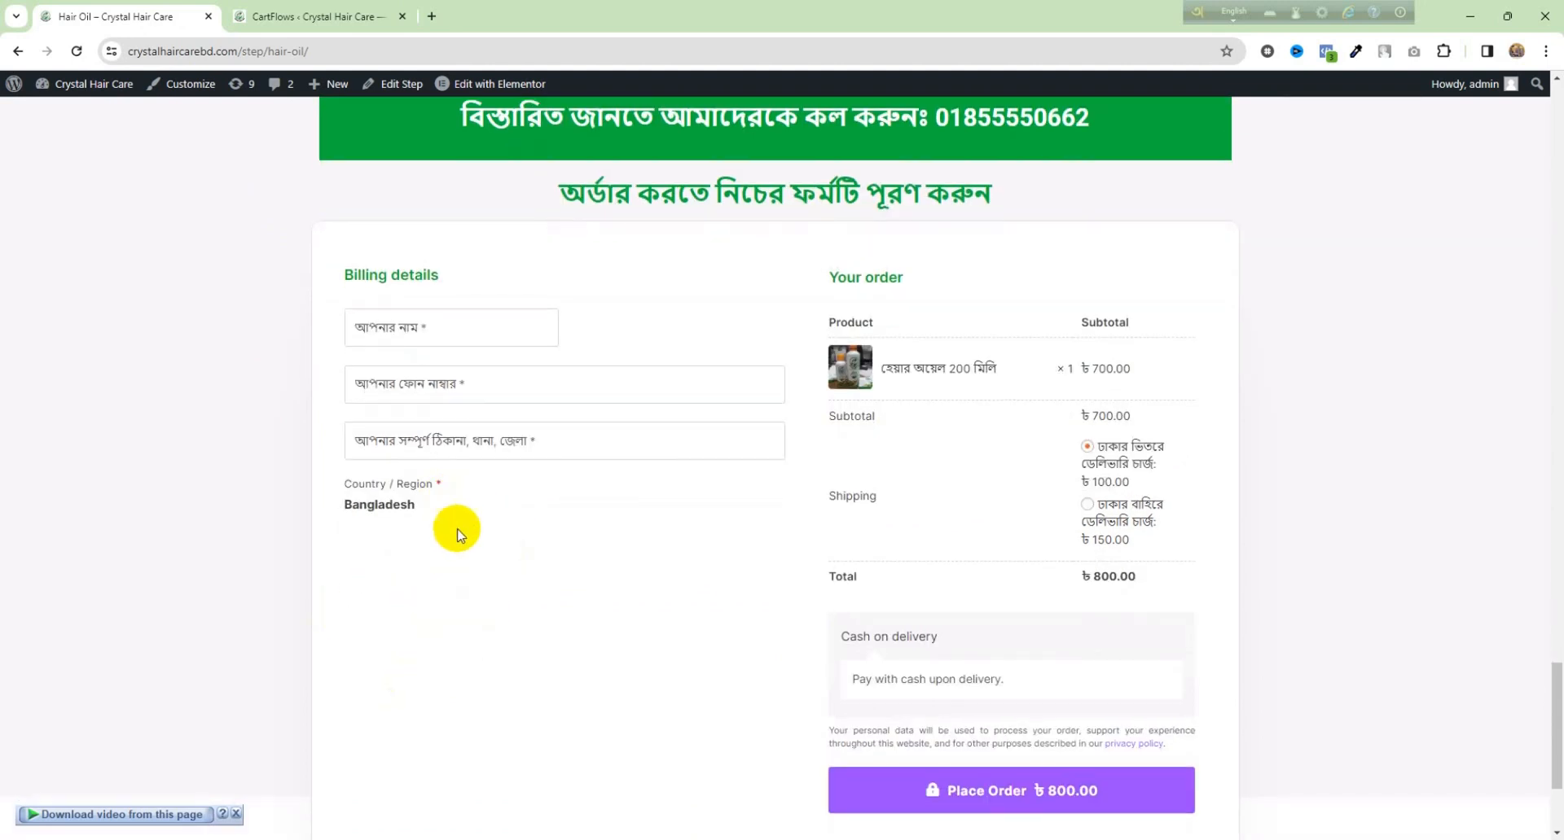
Step: Back in the CartFlows checkout settings, try to add the হেয়ার অয়েল 200 মিলি (#57) product
click(300, 18)
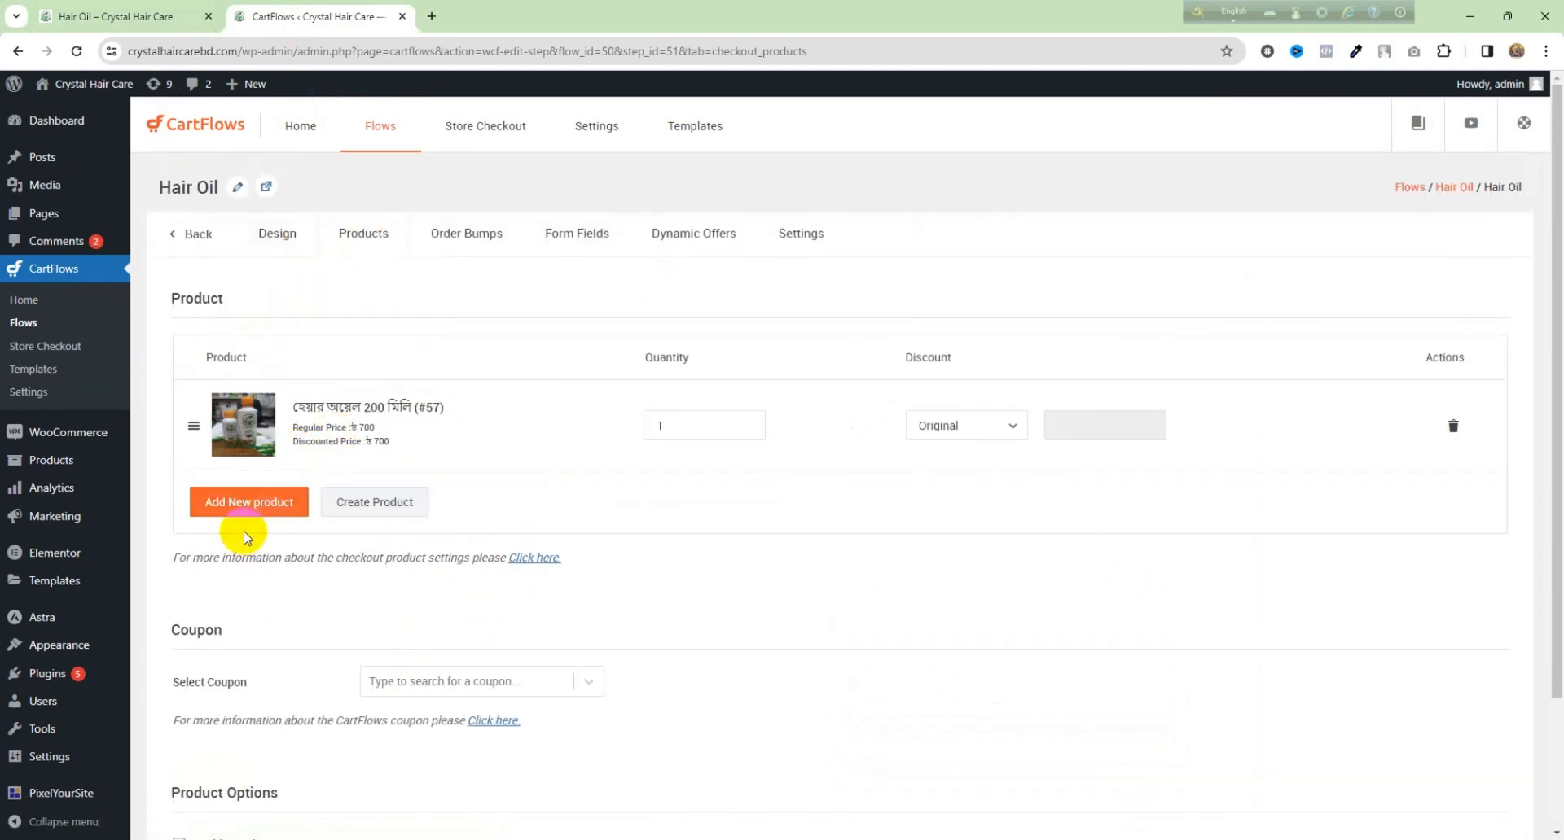
click(247, 504)
click(686, 477)
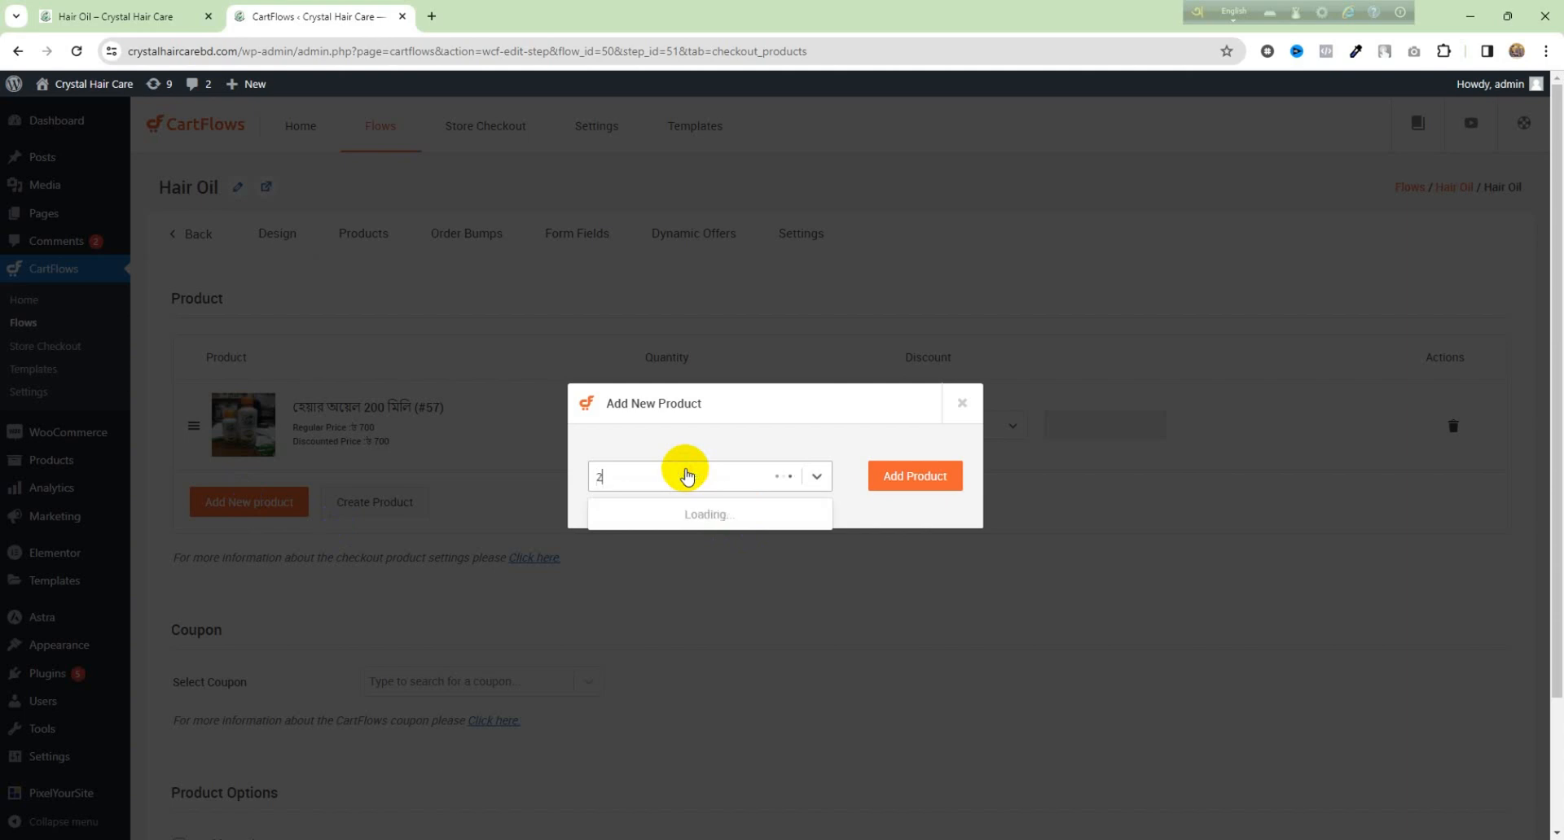
click(699, 510)
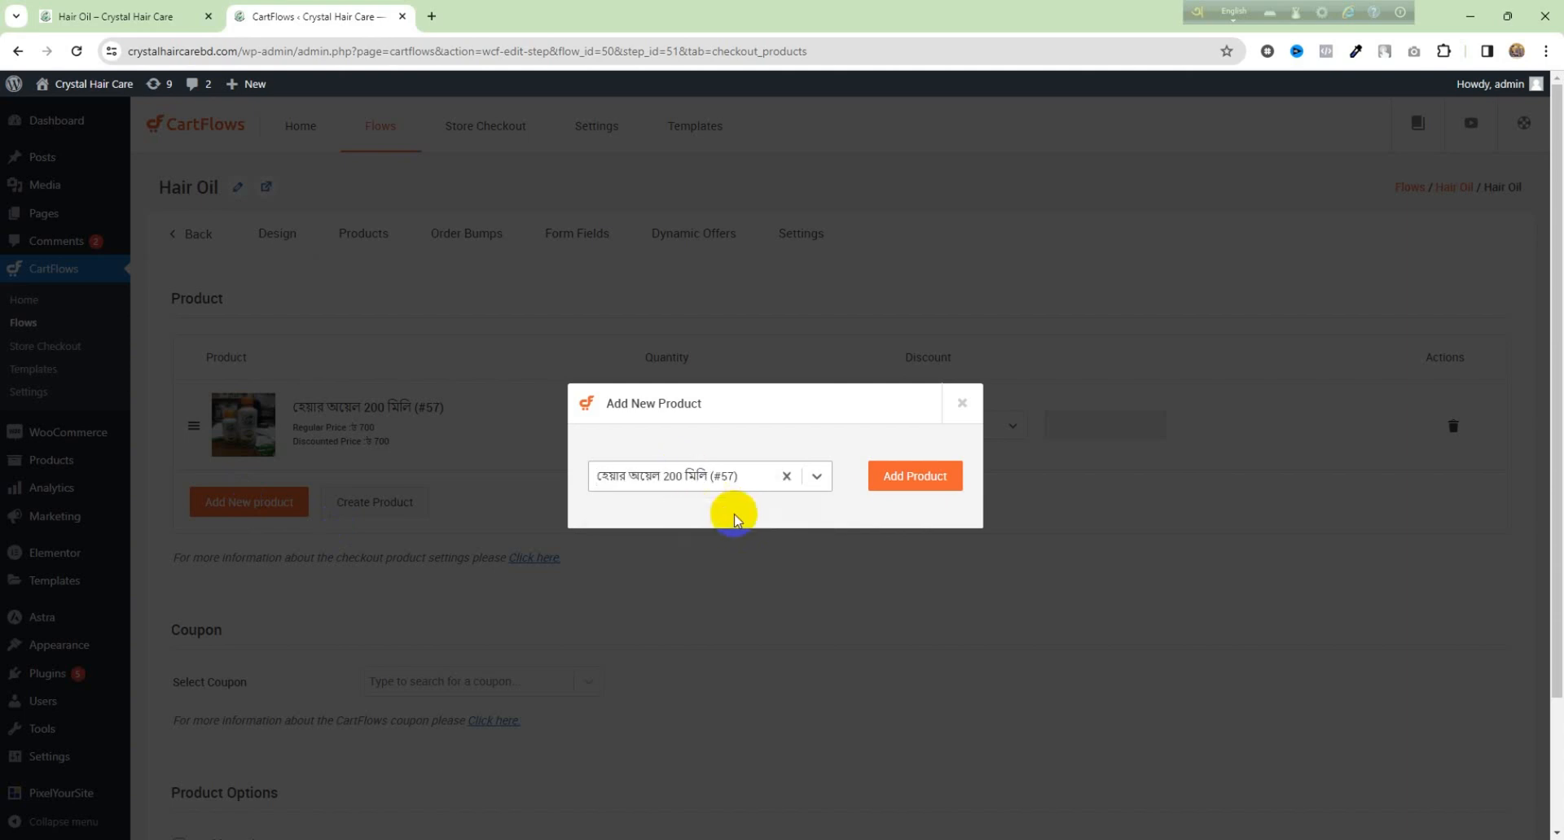
click(926, 498)
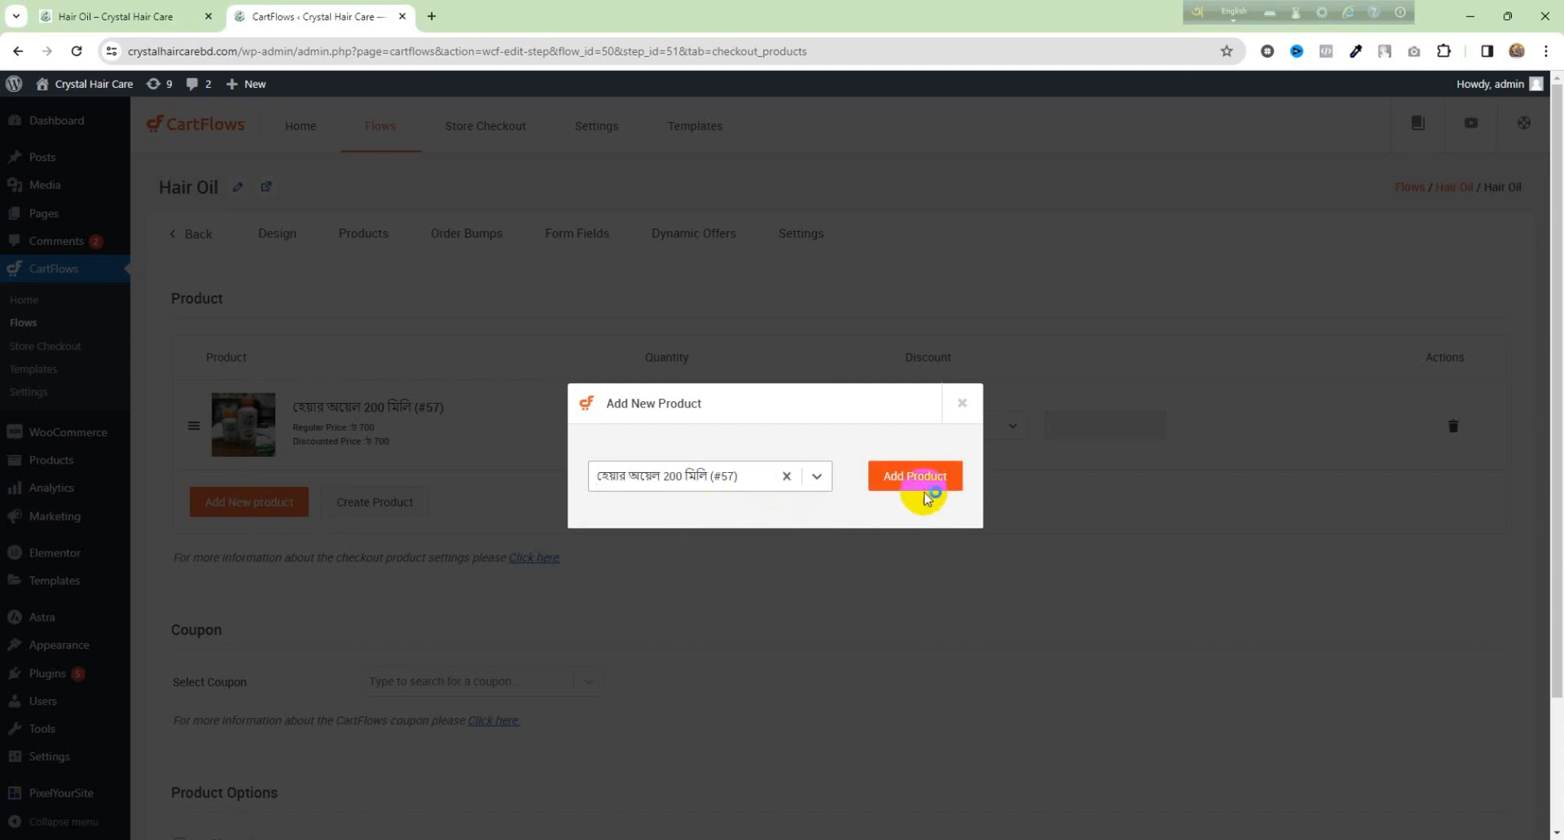
Step: Search for 400 and add the 400 মিলি হাফ কোর্স (#61) product to the checkout
click(689, 487)
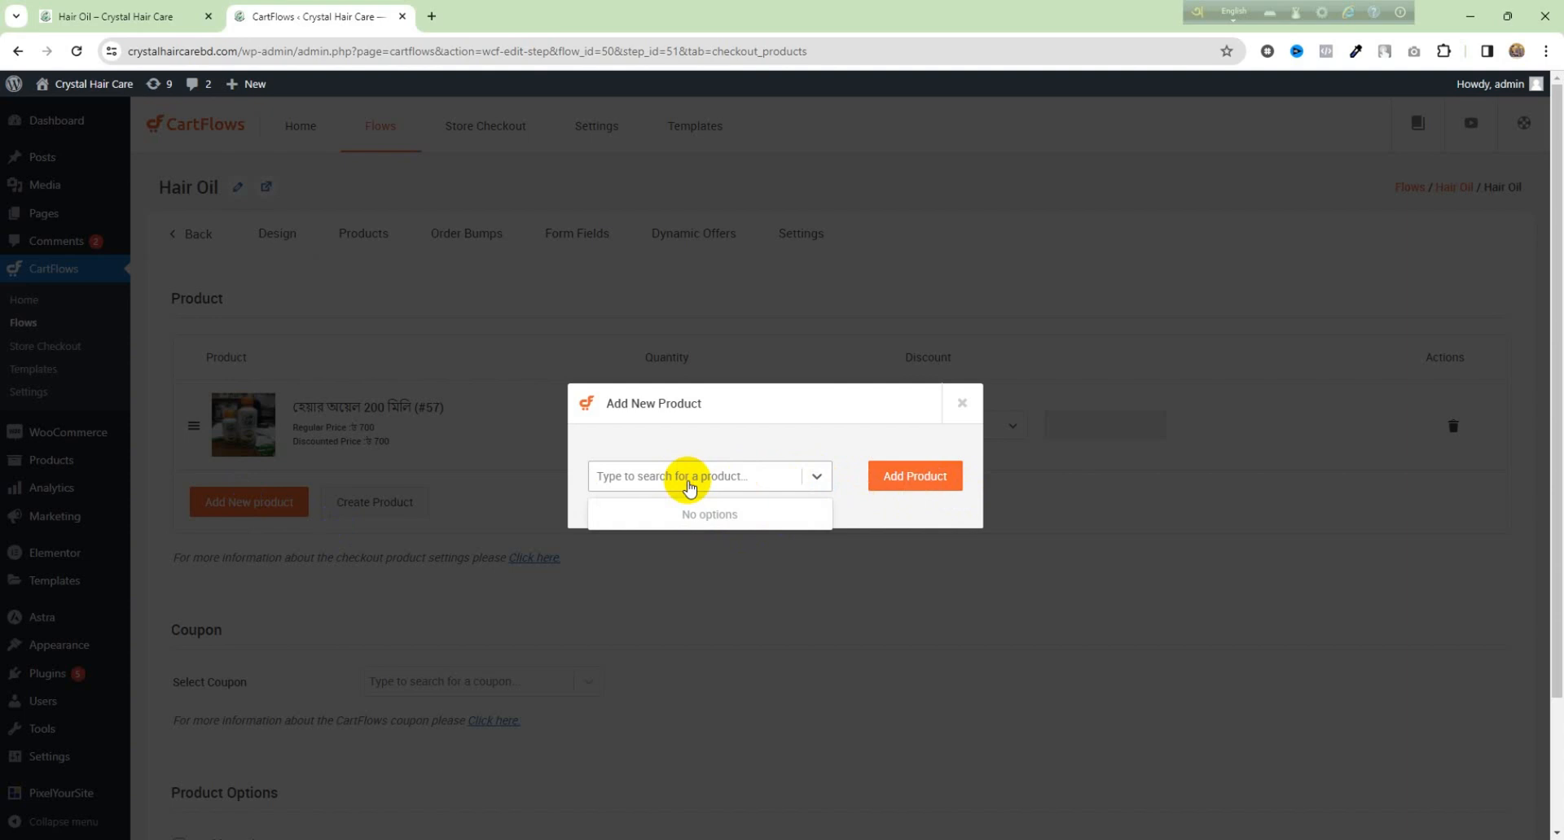
click(638, 478)
text(400)
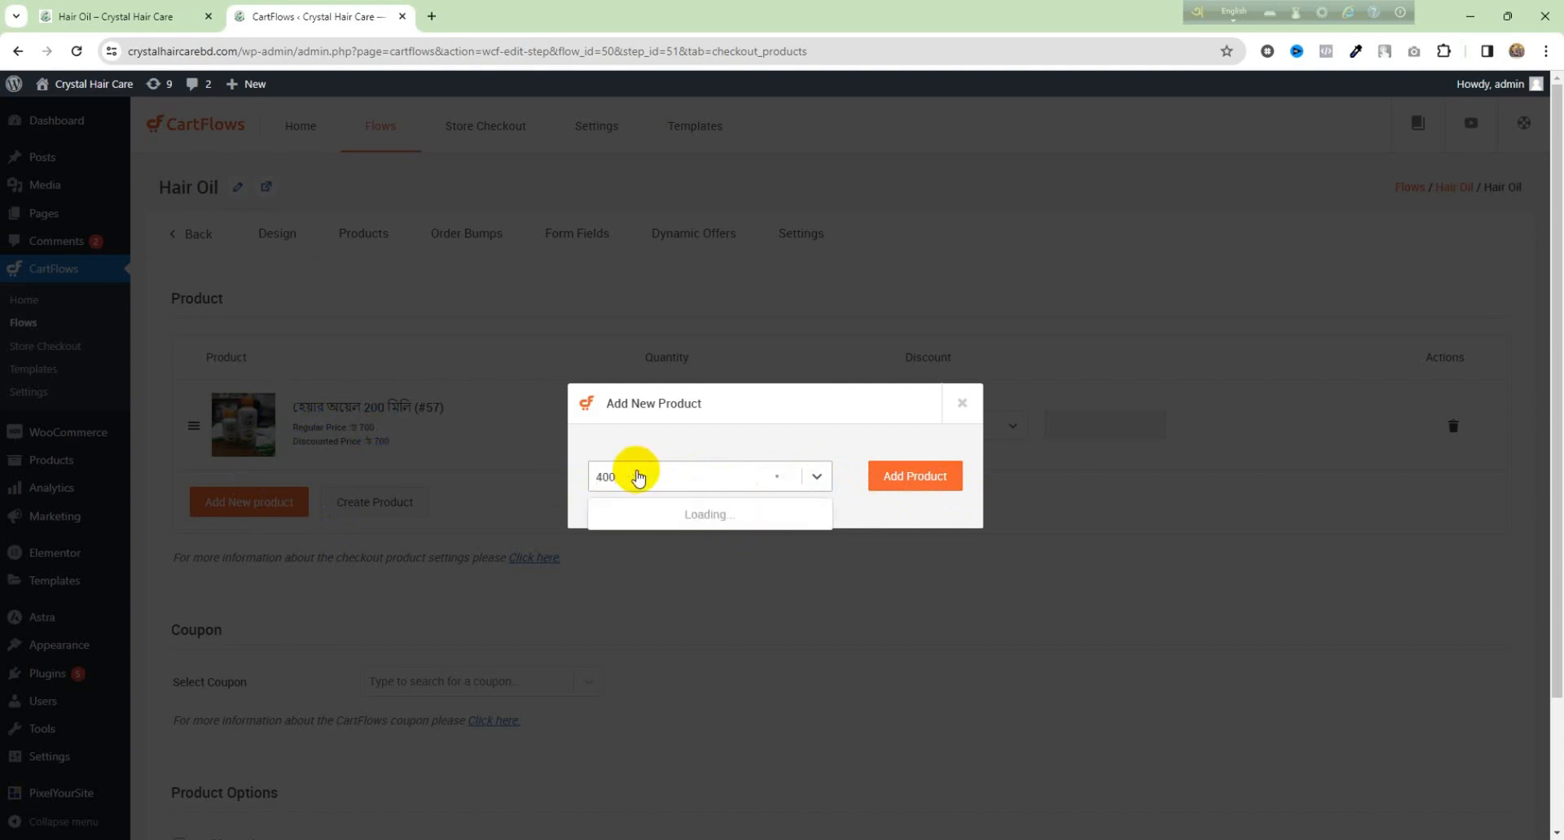
click(651, 515)
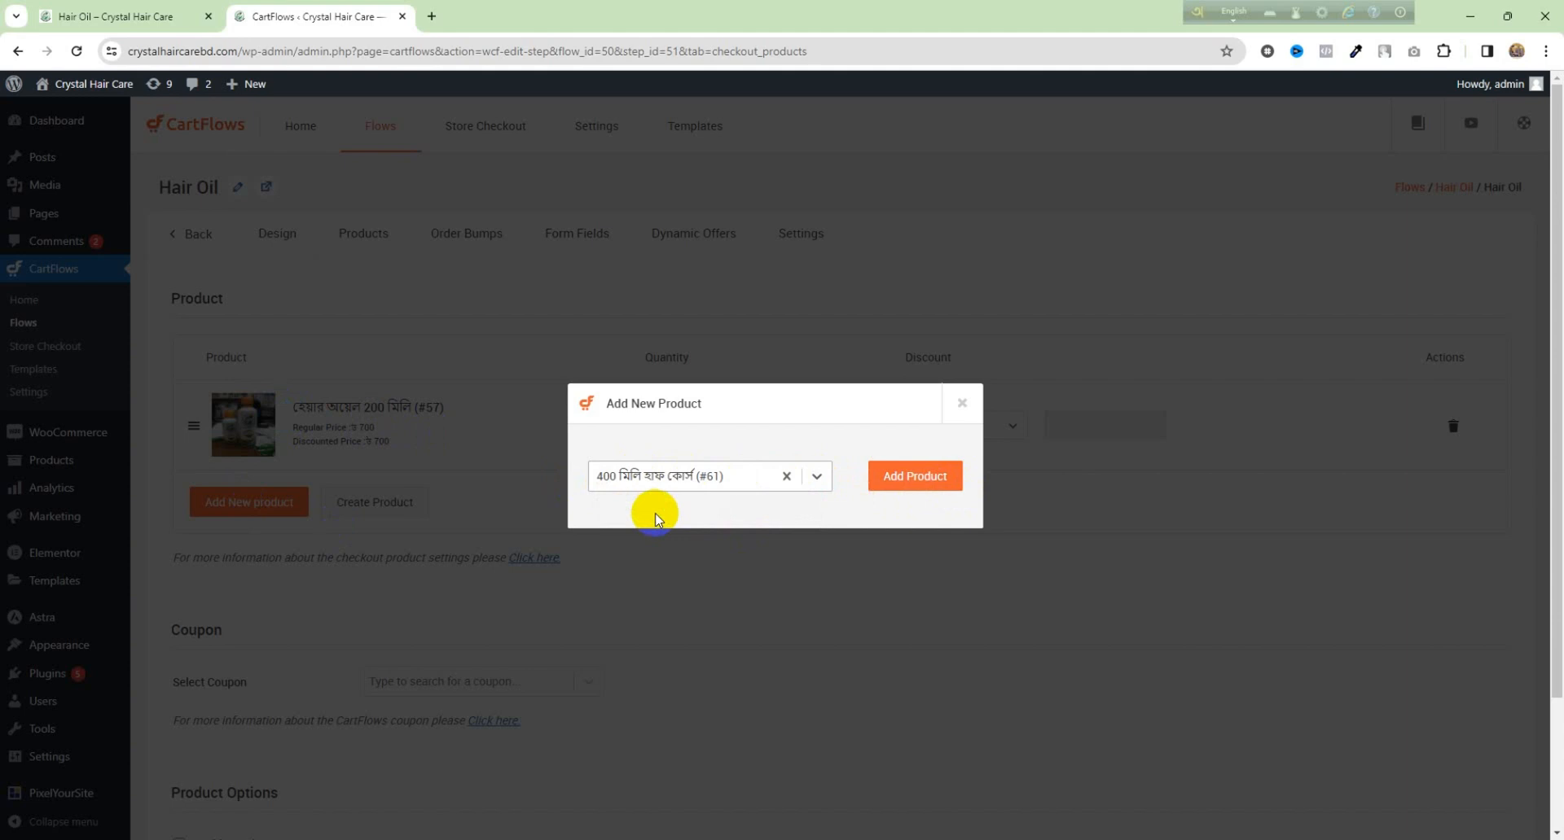
click(915, 479)
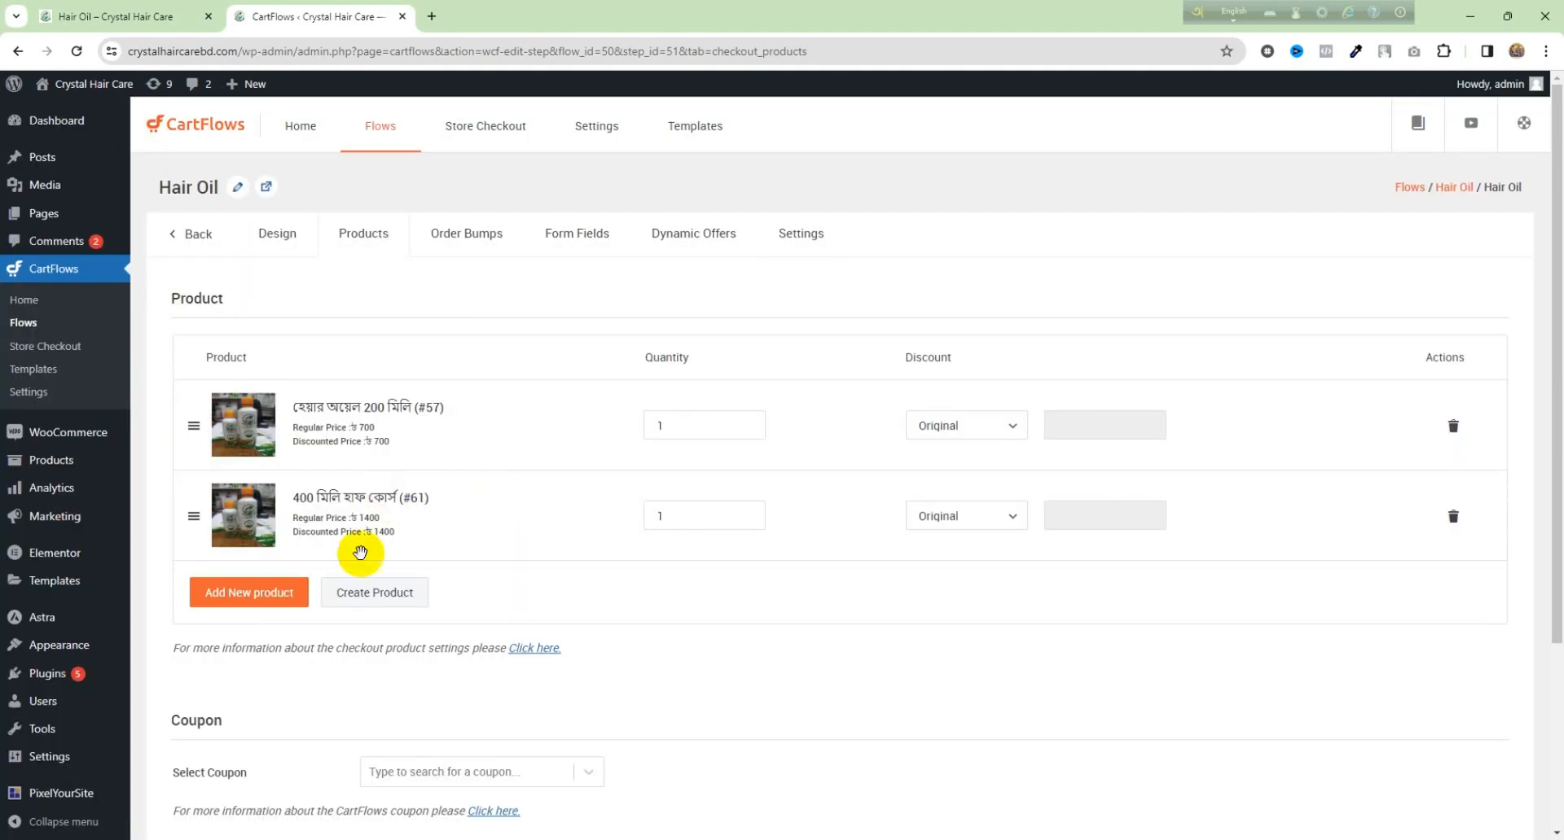
Step: Search for 800 and add the 800 মিলি ফুল কোর্স (#62) product to the checkout
click(244, 593)
click(682, 482)
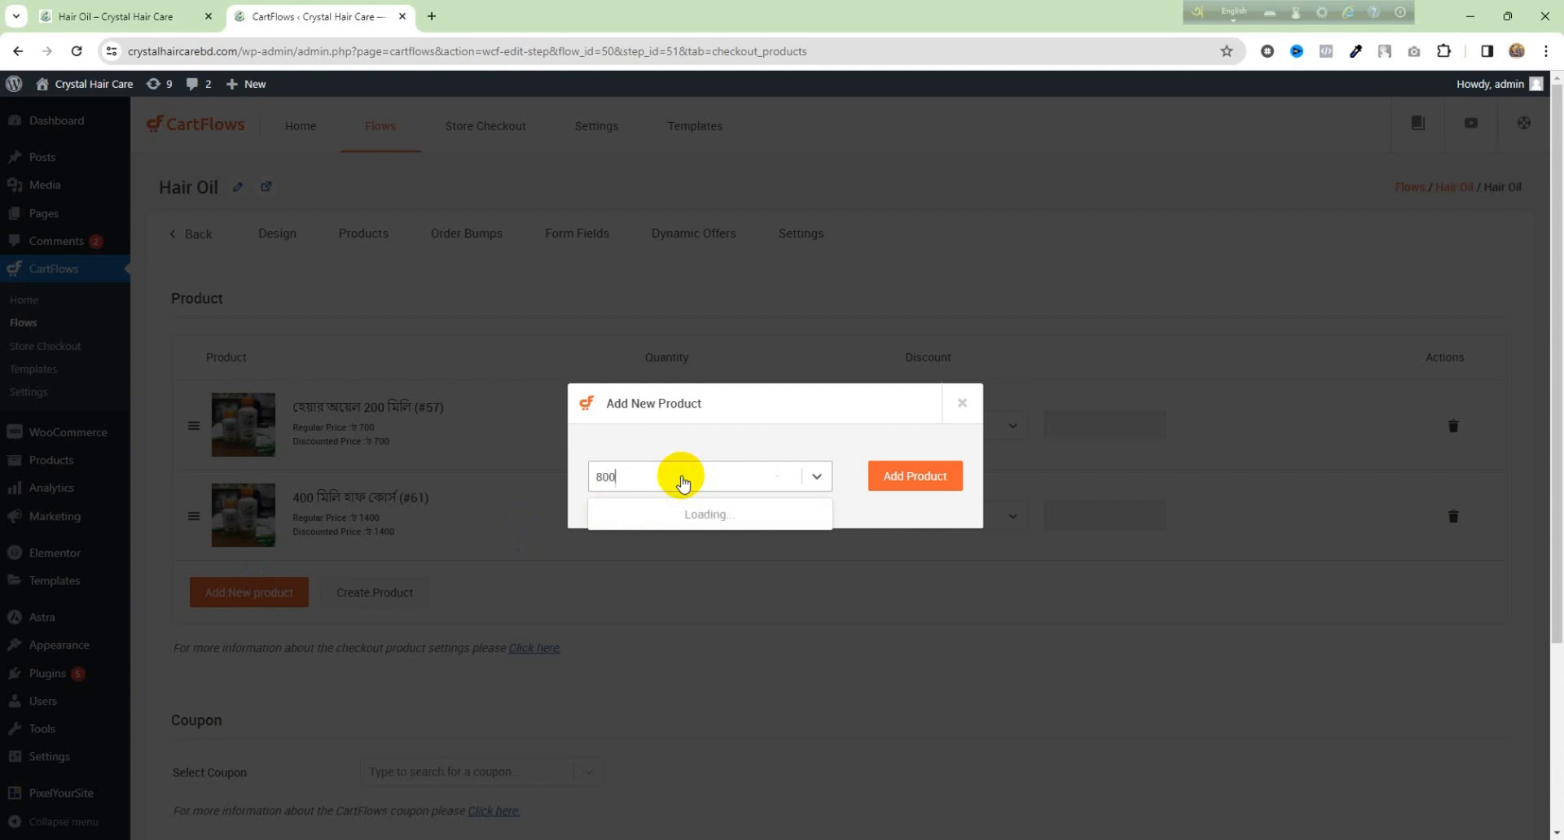
click(674, 514)
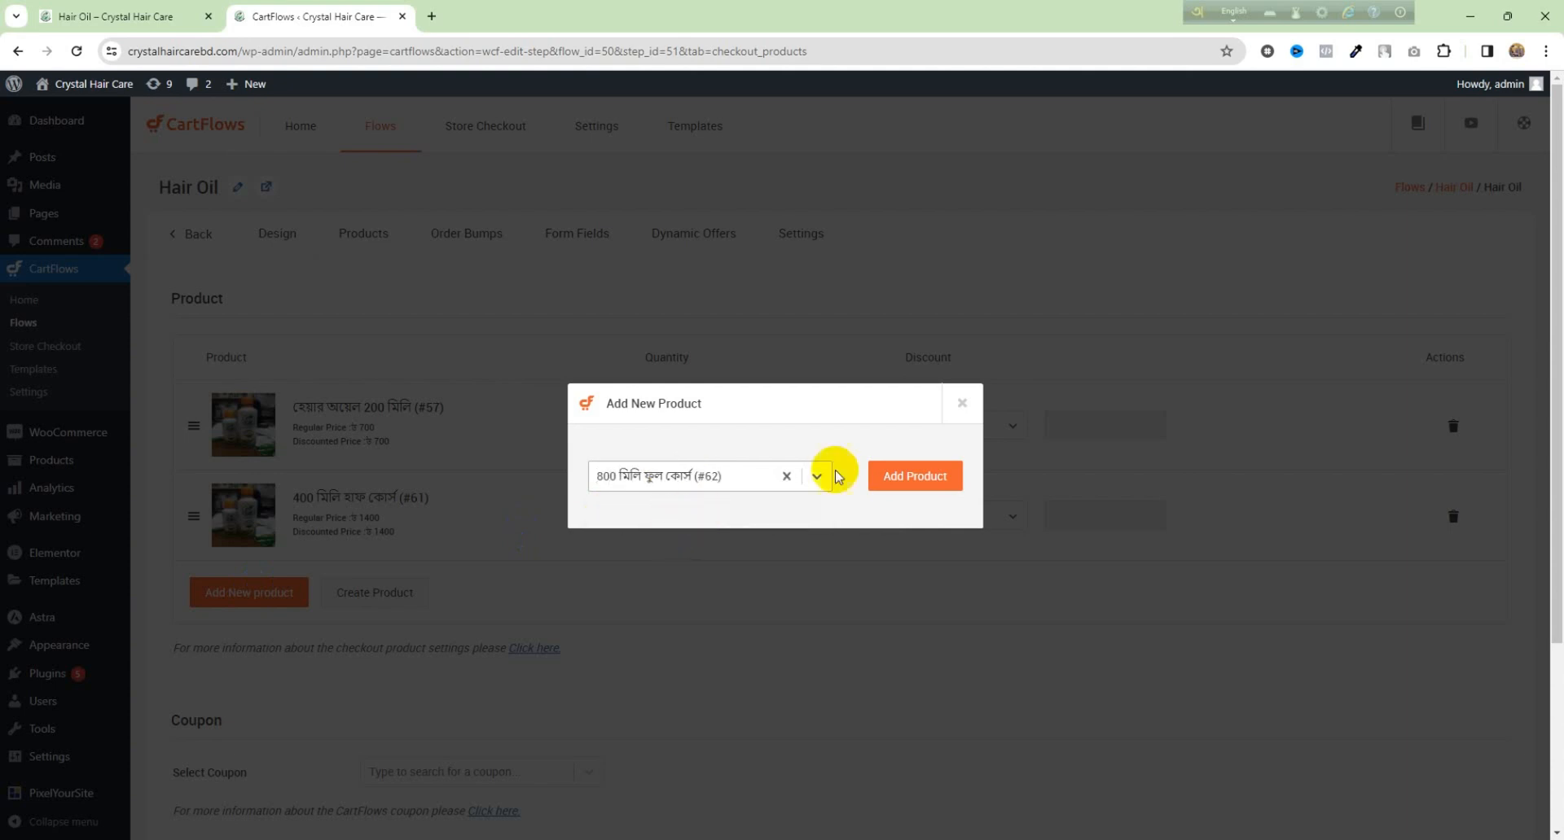
click(896, 483)
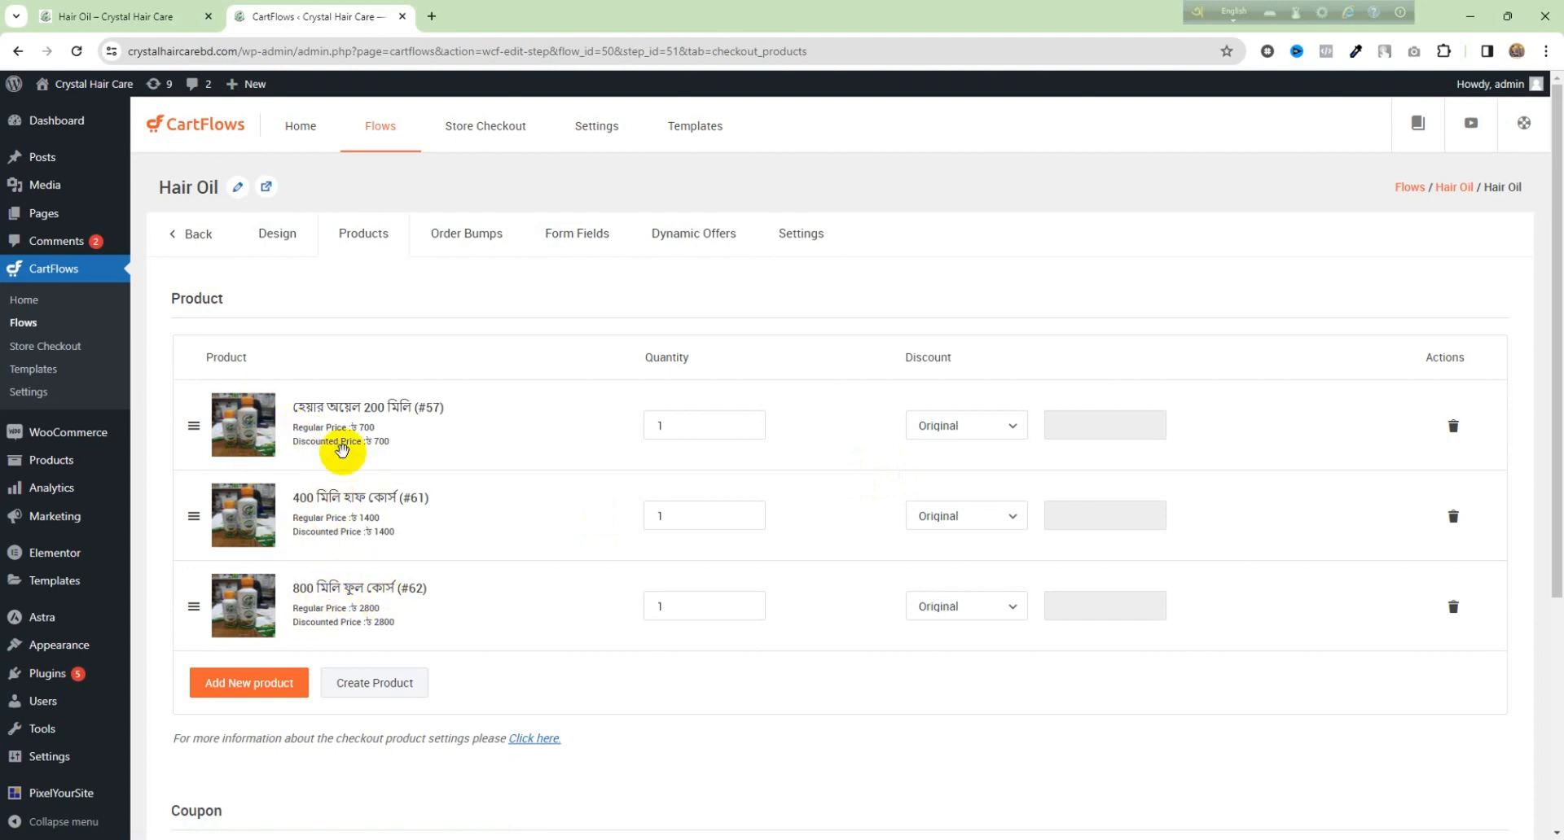
Step: Enable product options and make হেয়ার অয়েল 200 মিলি (#57) the default product
scroll(368, 504, down, 2)
scroll(371, 510, down, 2)
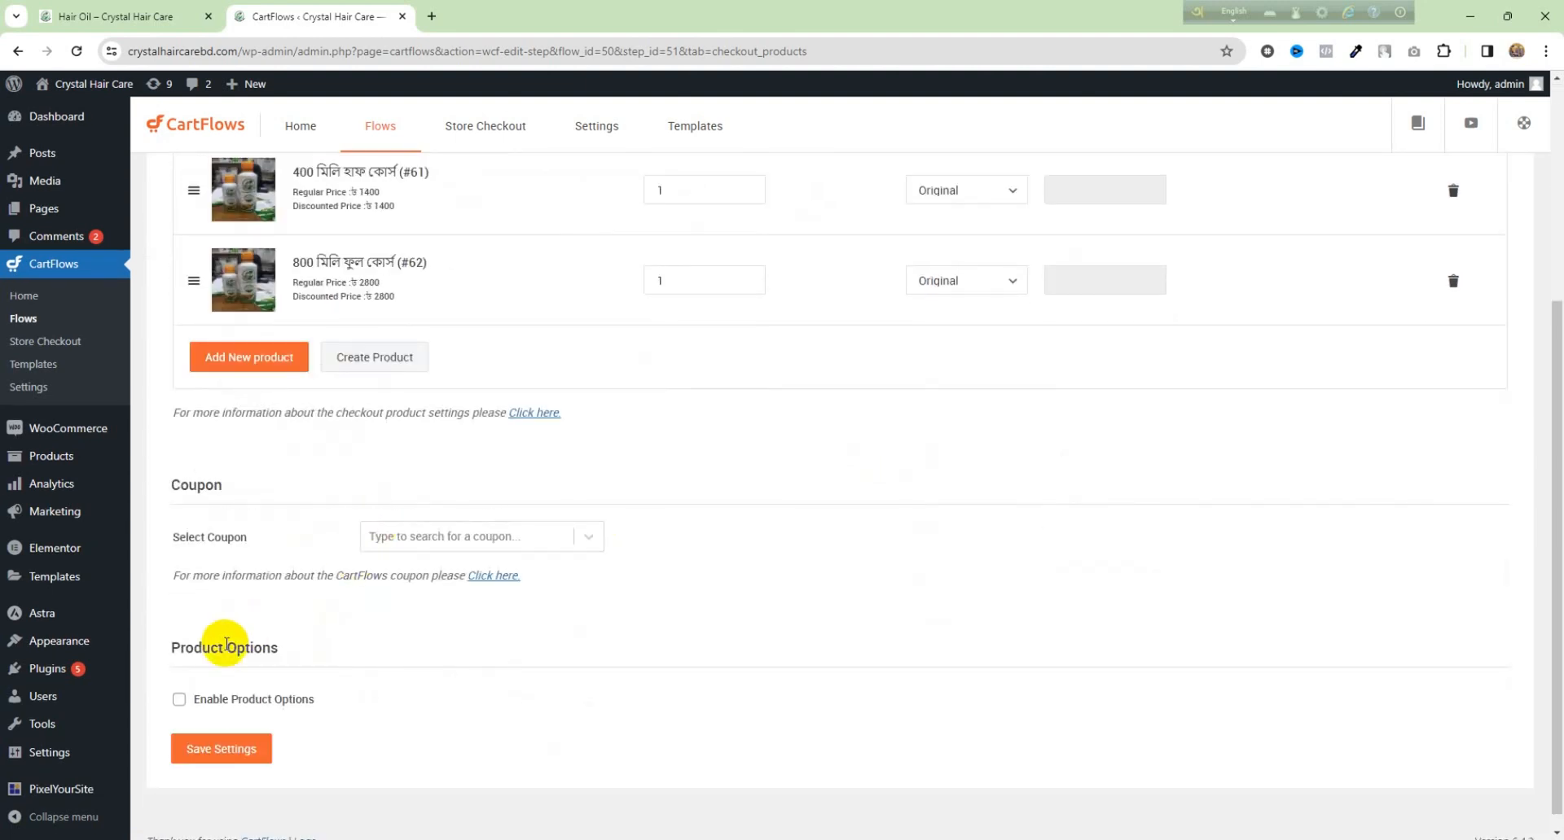
click(178, 699)
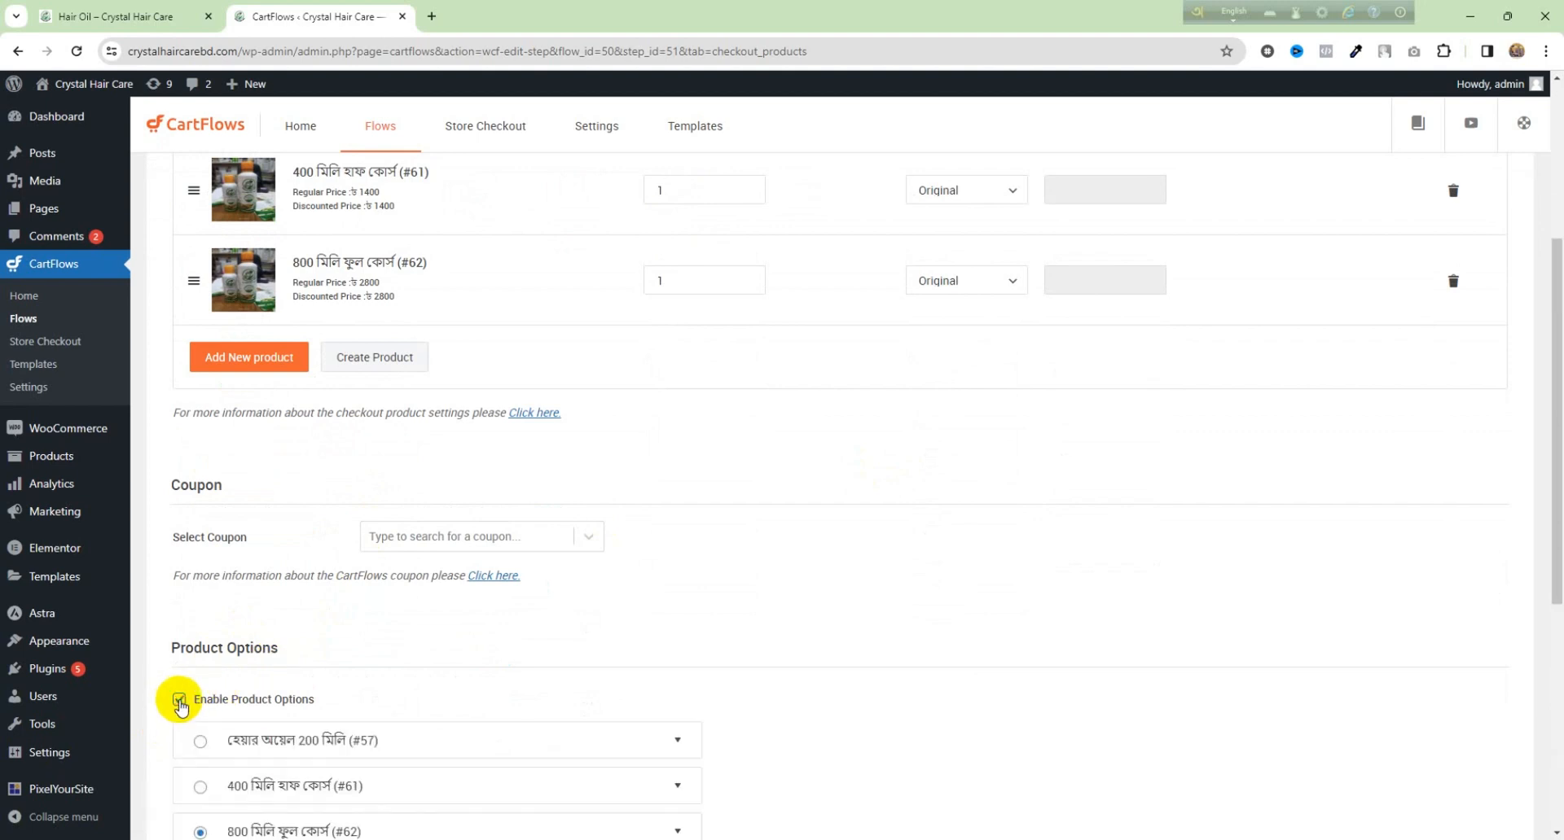
scroll(608, 649, down, 3)
scroll(363, 485, up, 5)
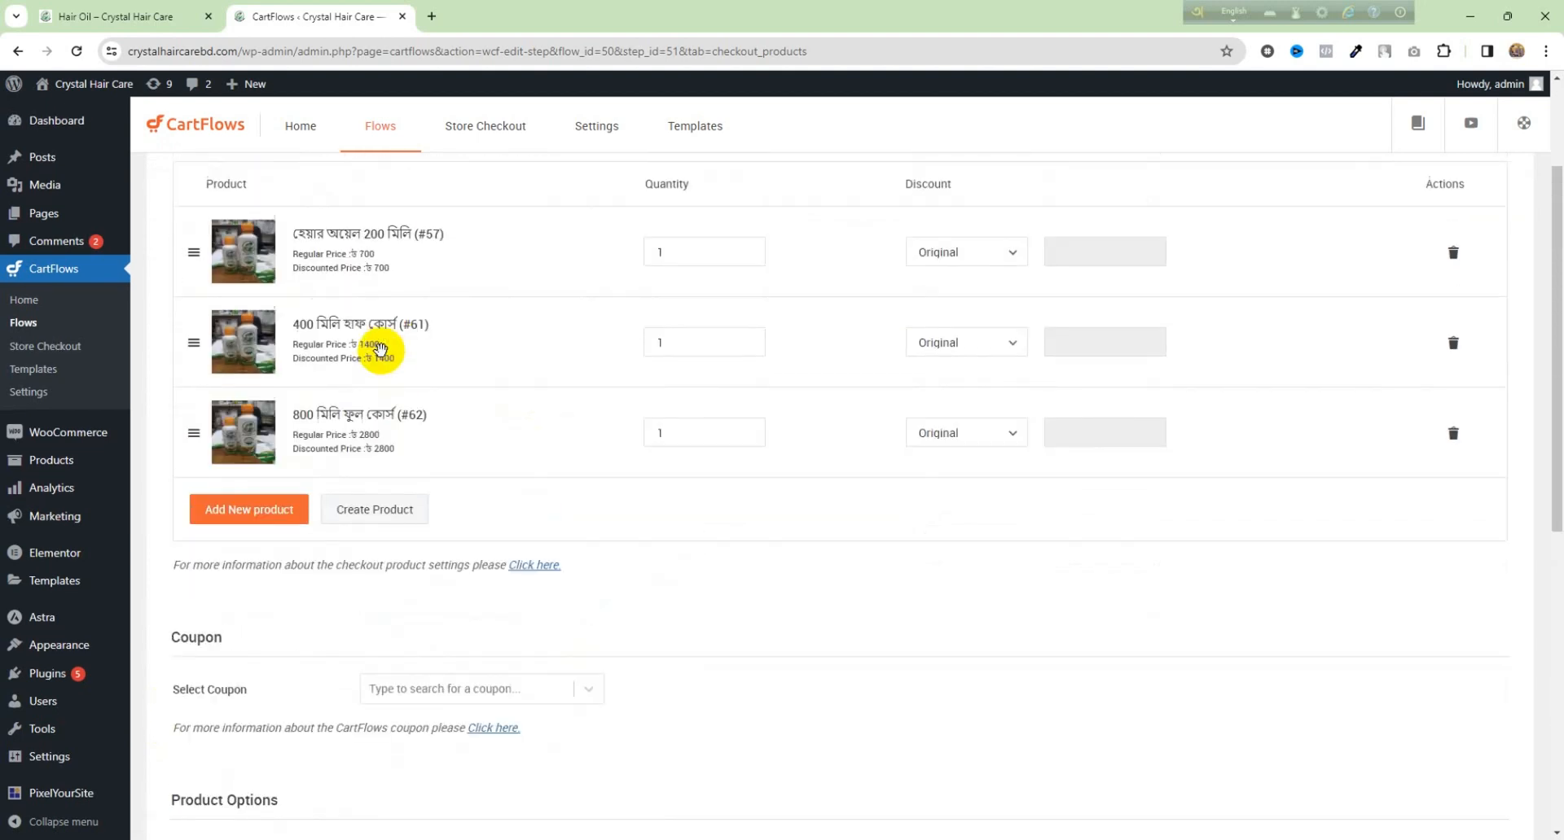
scroll(399, 279, down, 3)
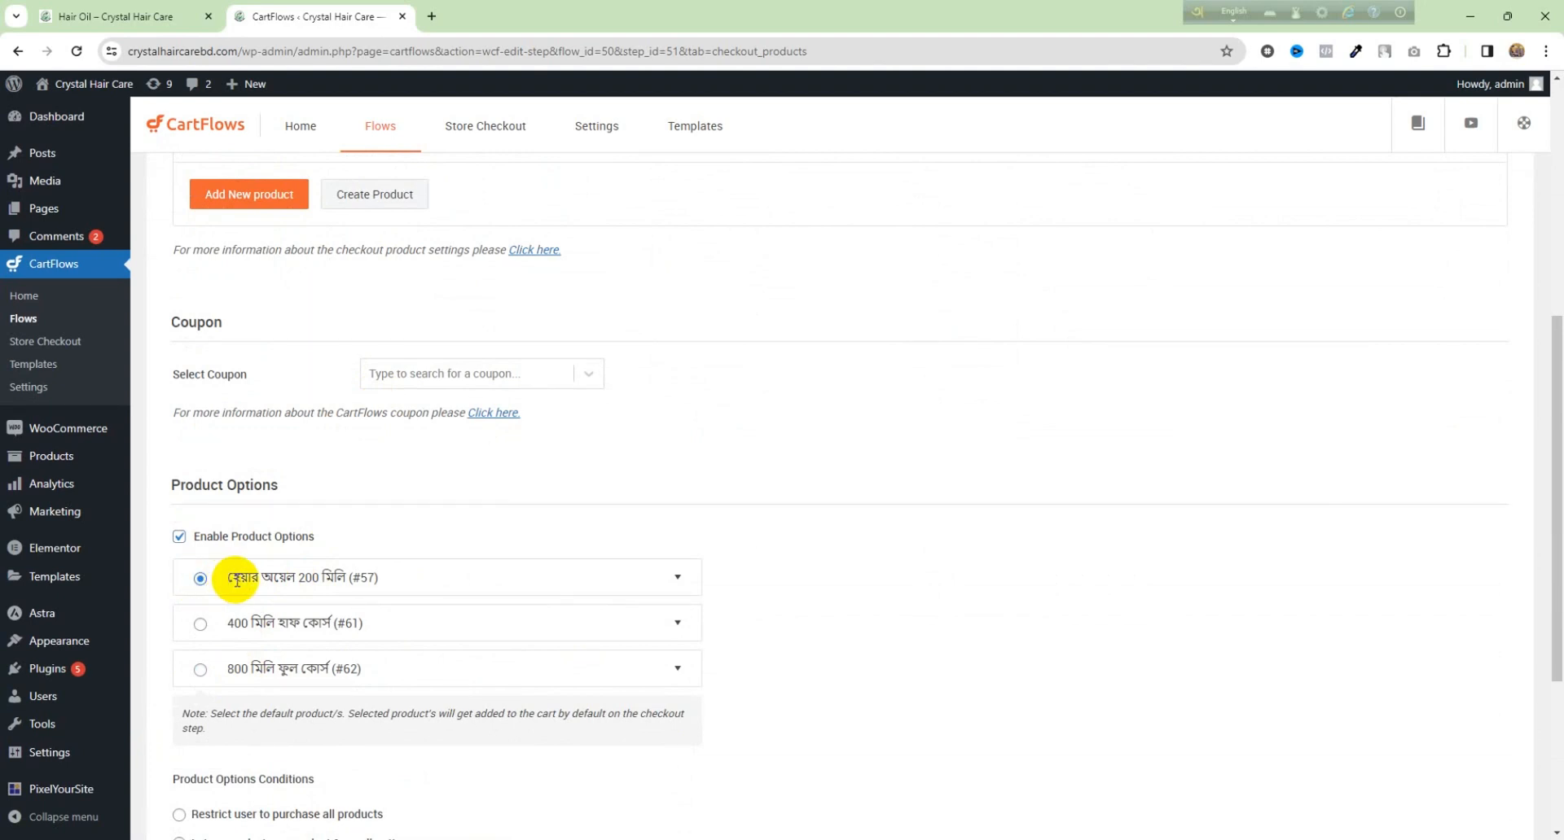
Step: Save the checkout's product settings with the condition "Let user select one product from all options"
scroll(339, 558, down, 3)
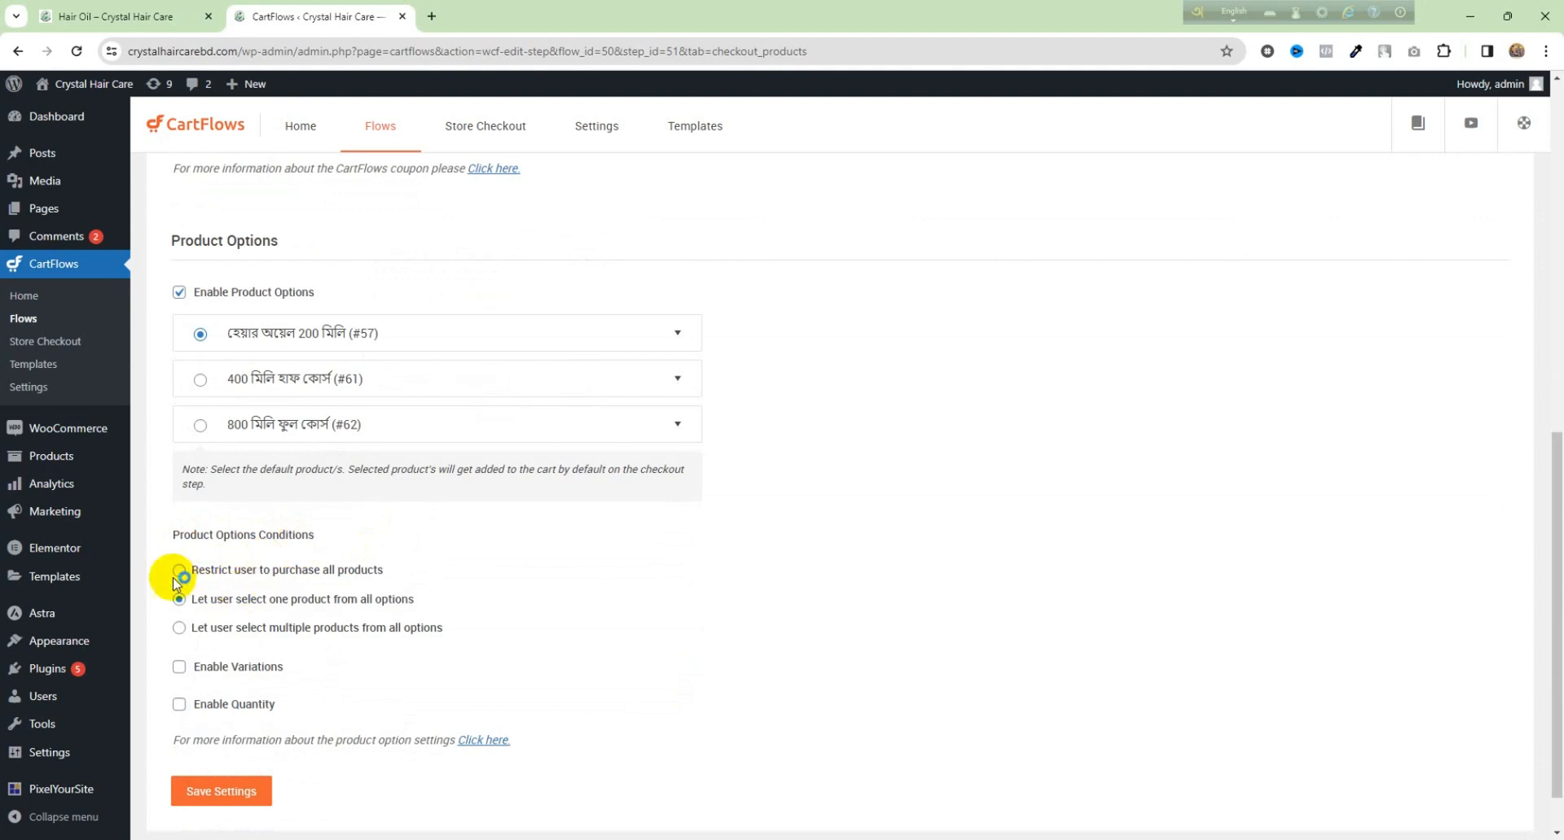
scroll(285, 545, up, 2)
scroll(183, 644, down, 3)
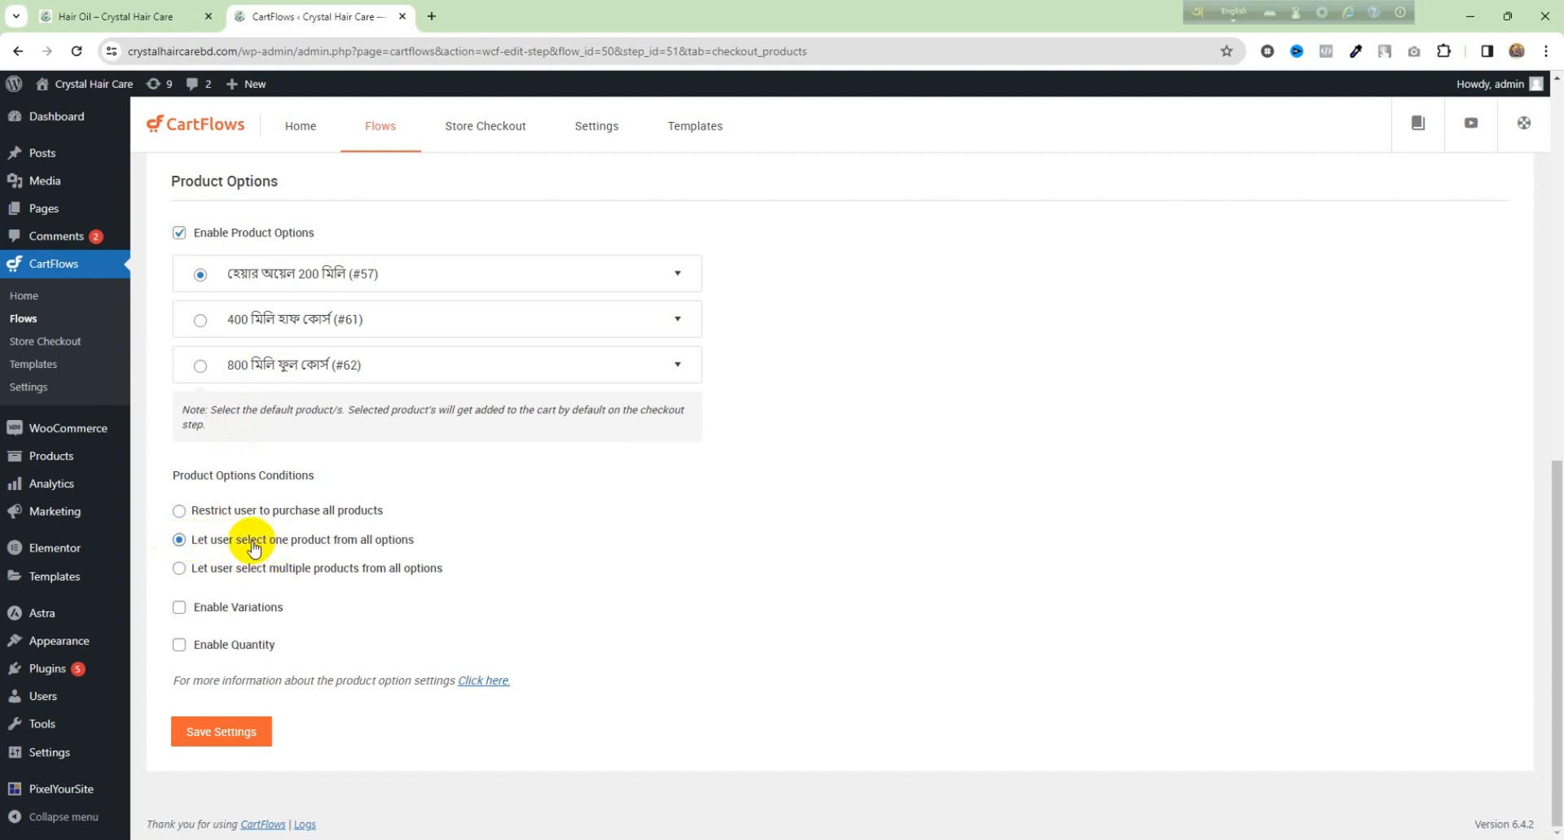
click(211, 741)
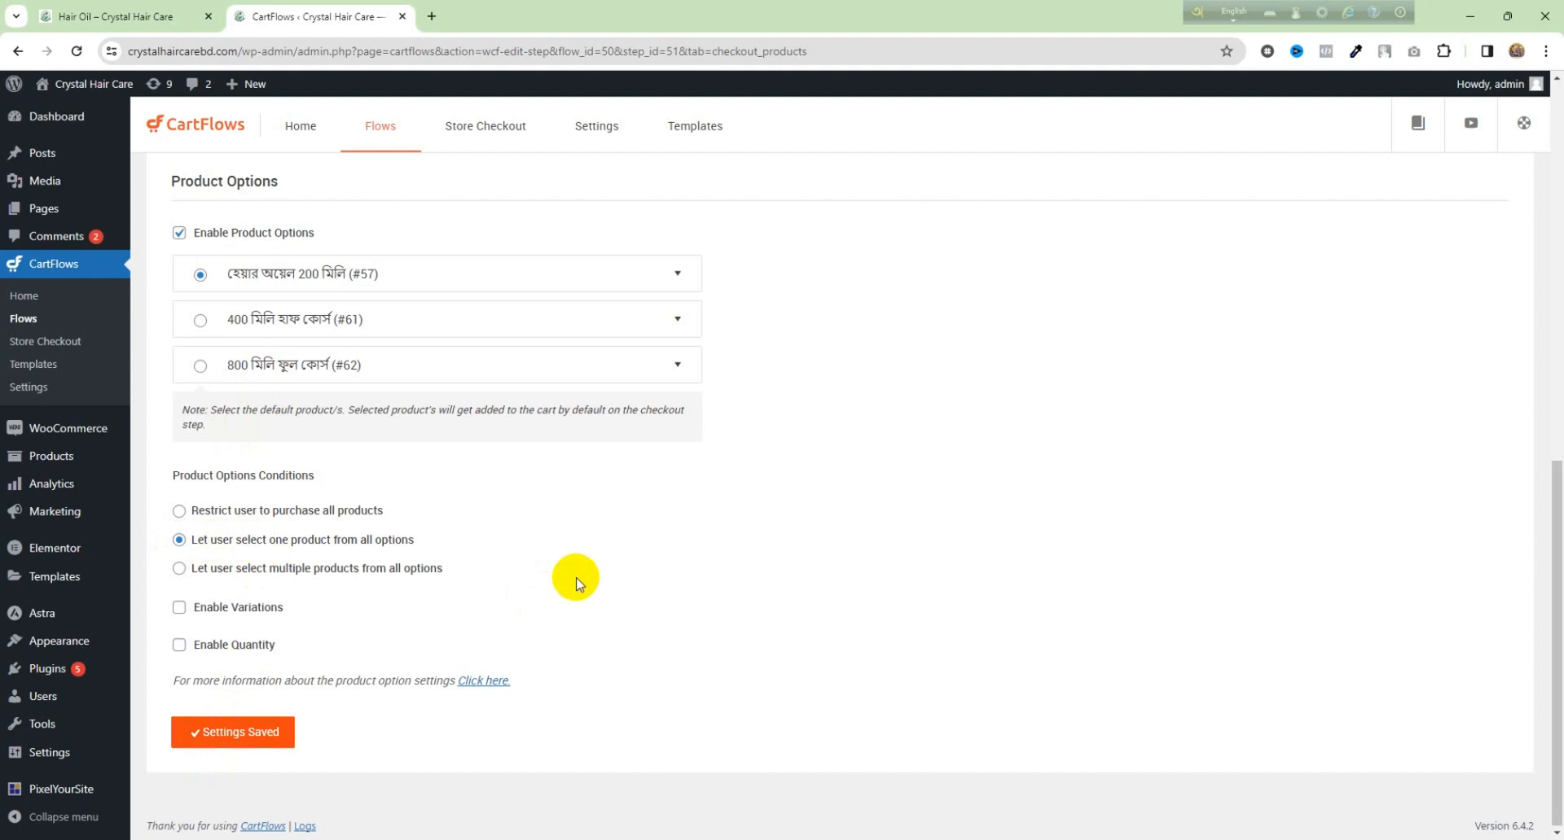
Step: Check the selectable package options on the reloaded Hair Oil landing page
click(140, 19)
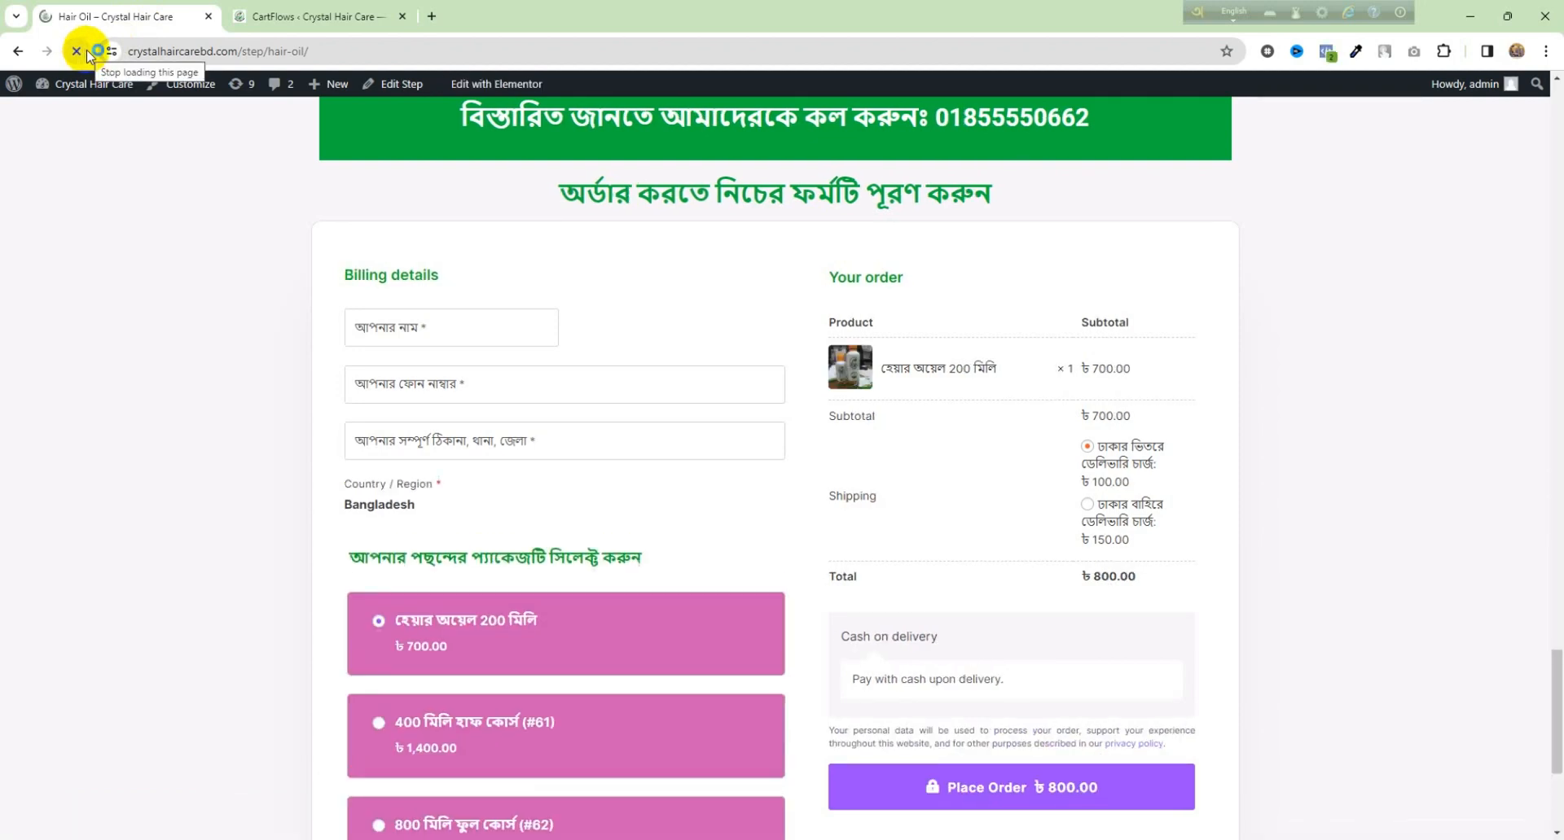
scroll(593, 523, down, 2)
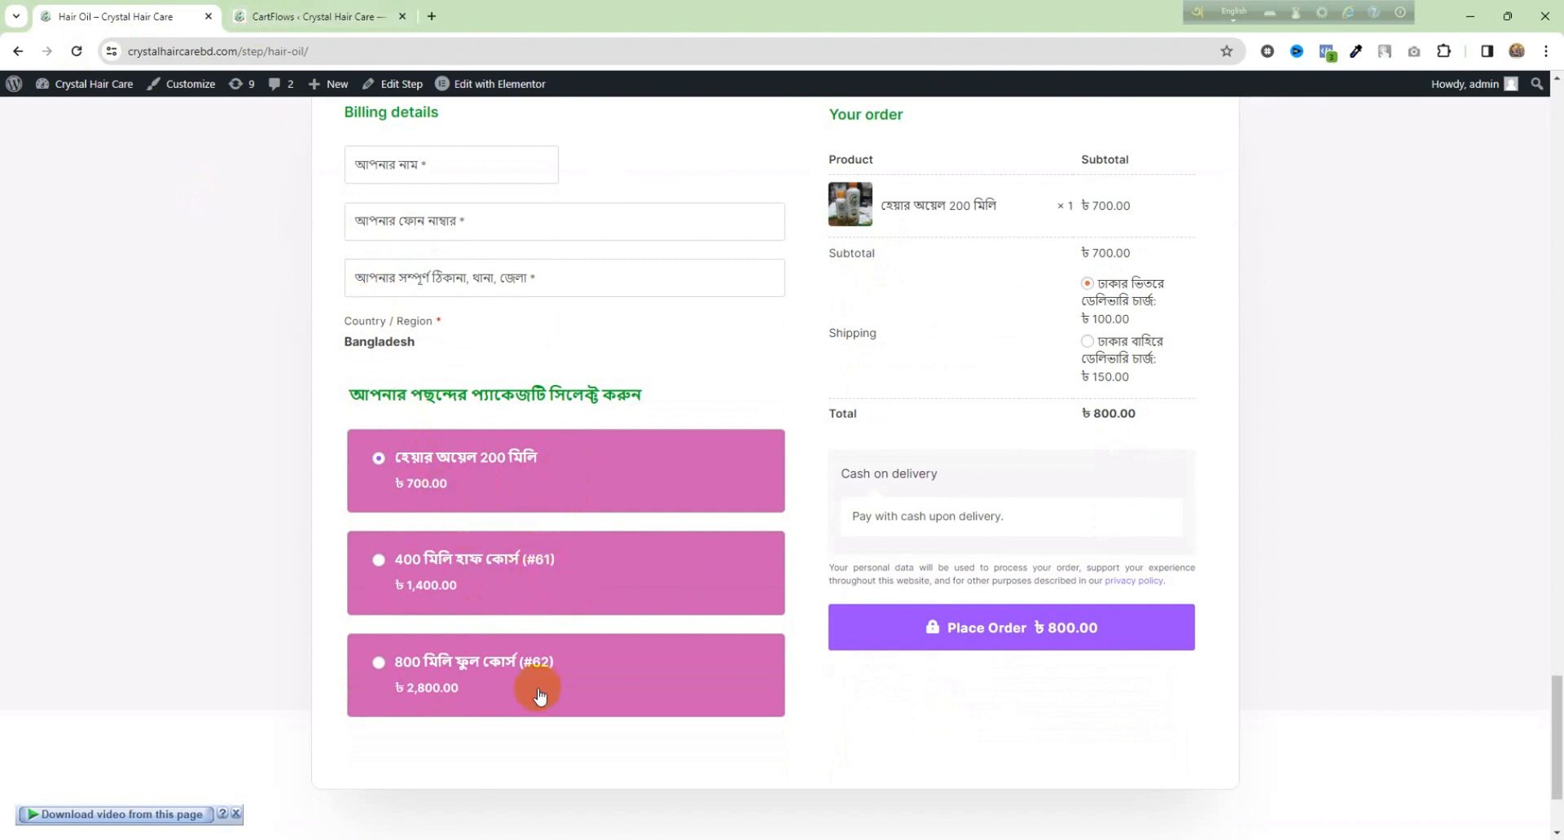
click(280, 19)
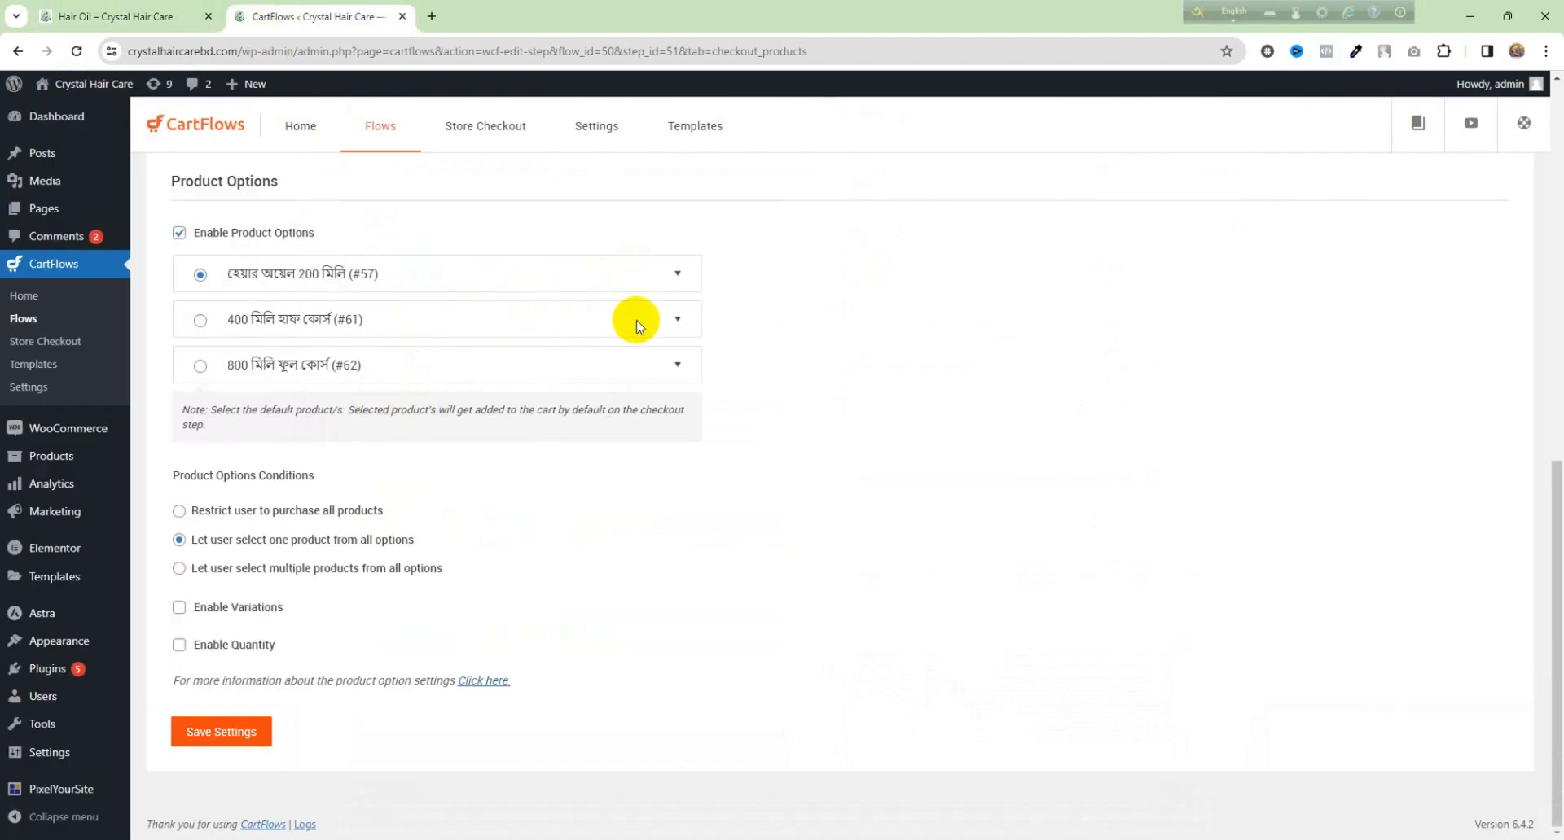
Step: Remove "(#61)" from the product name of the 400 মিলি হাফ কোর্স option
click(677, 318)
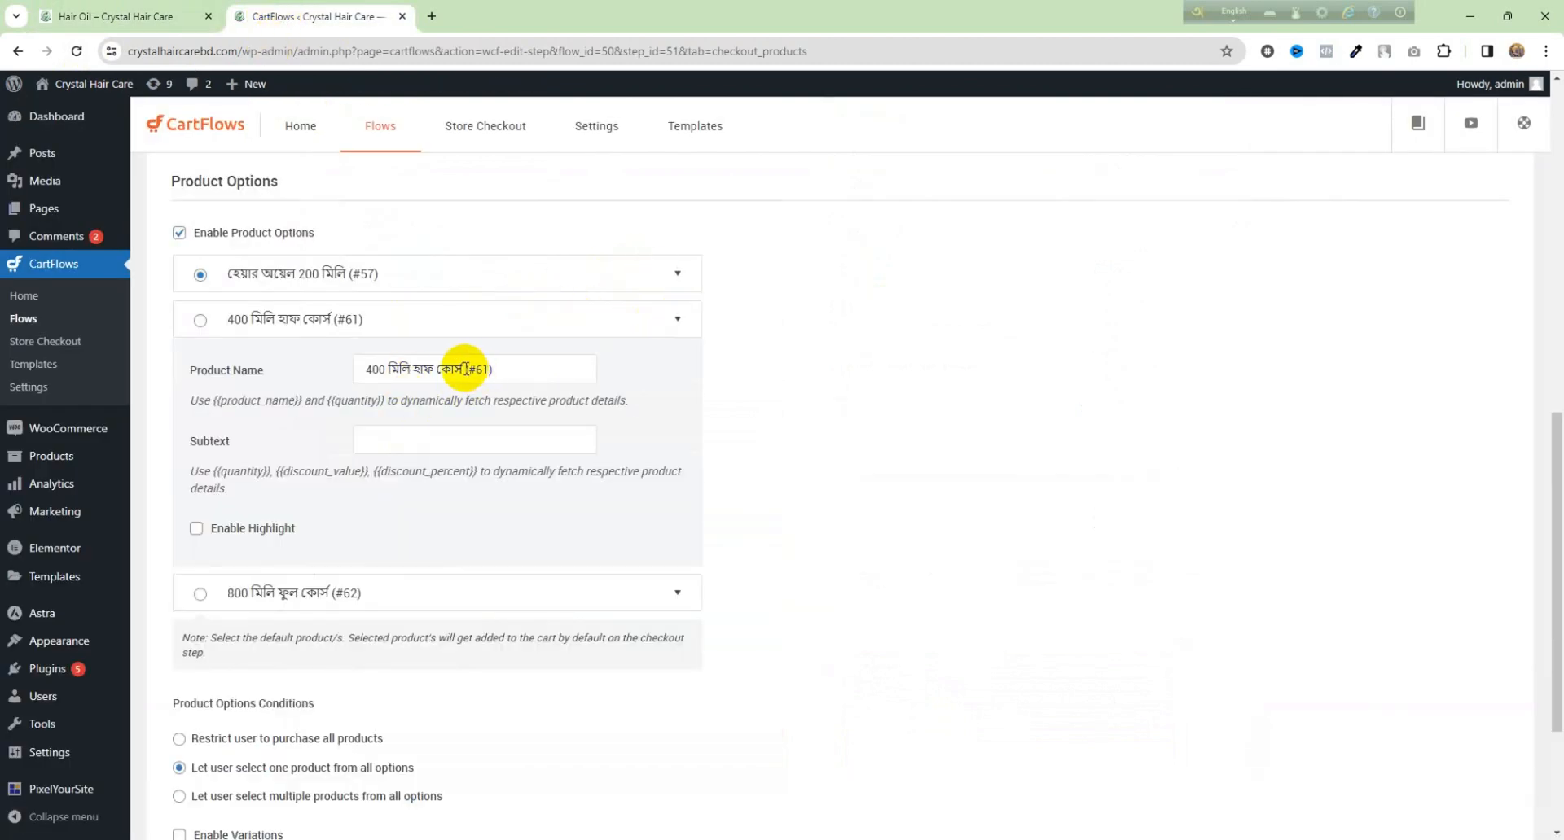
drag(466, 369, 510, 369)
key(BackSpace)
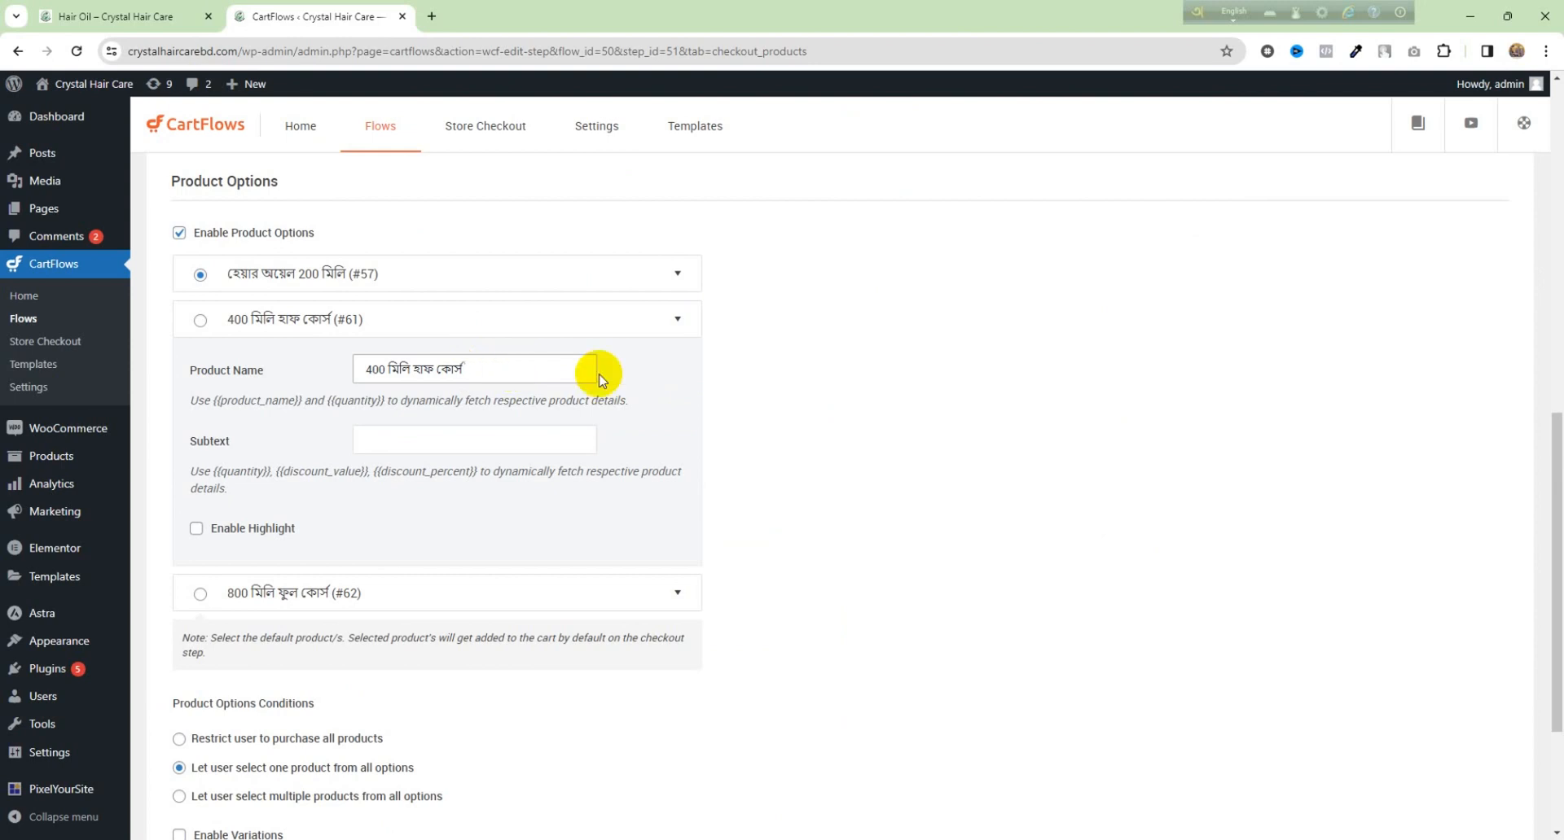
click(675, 319)
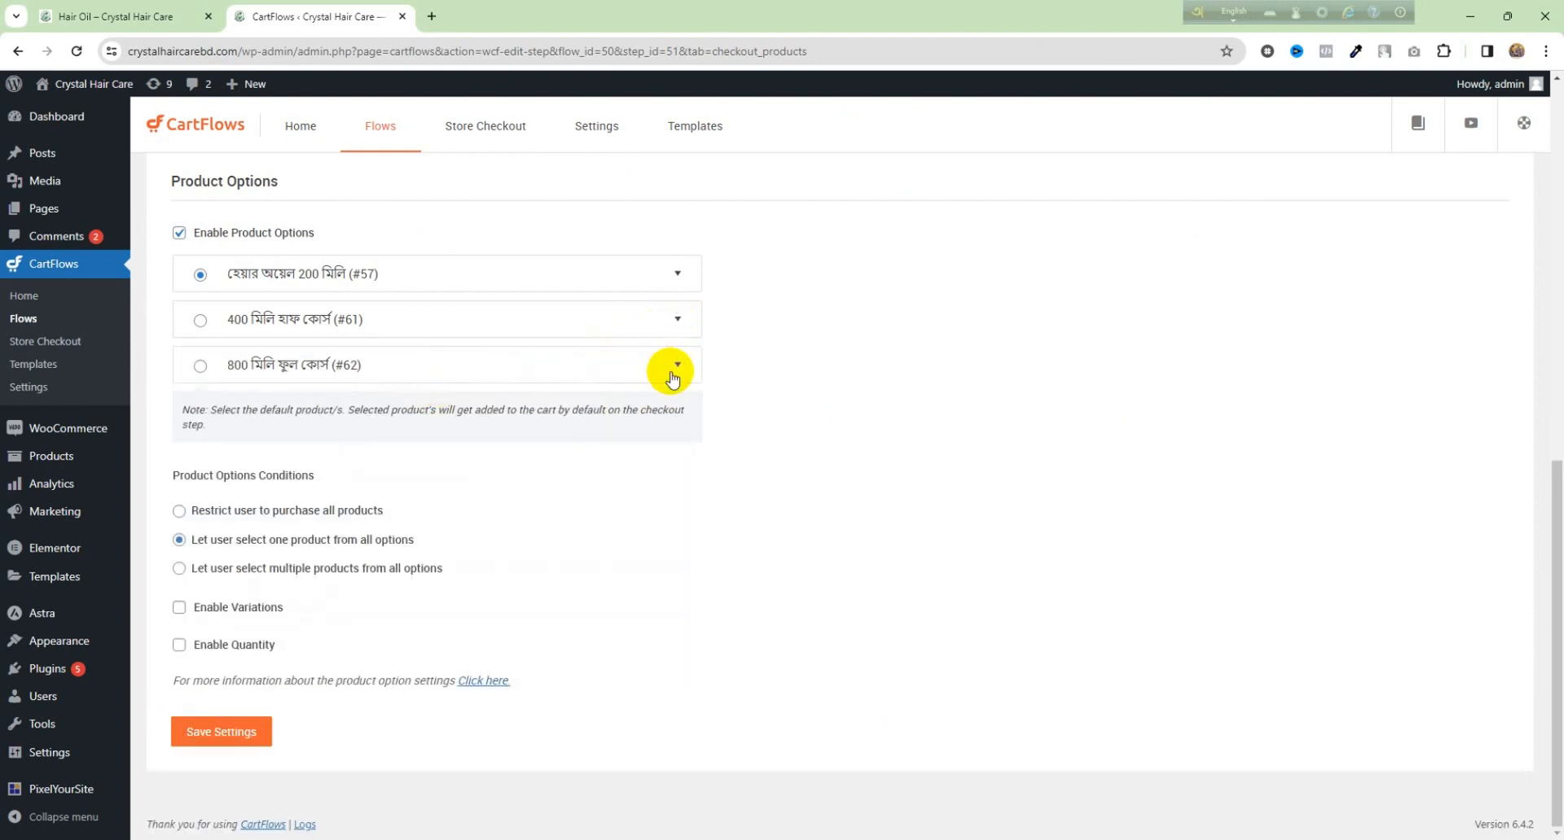
Step: Remove "(#62)" from the 800 মিলি ফুল কোর্স option's product name and save the checkout settings
click(676, 366)
drag(466, 413, 535, 415)
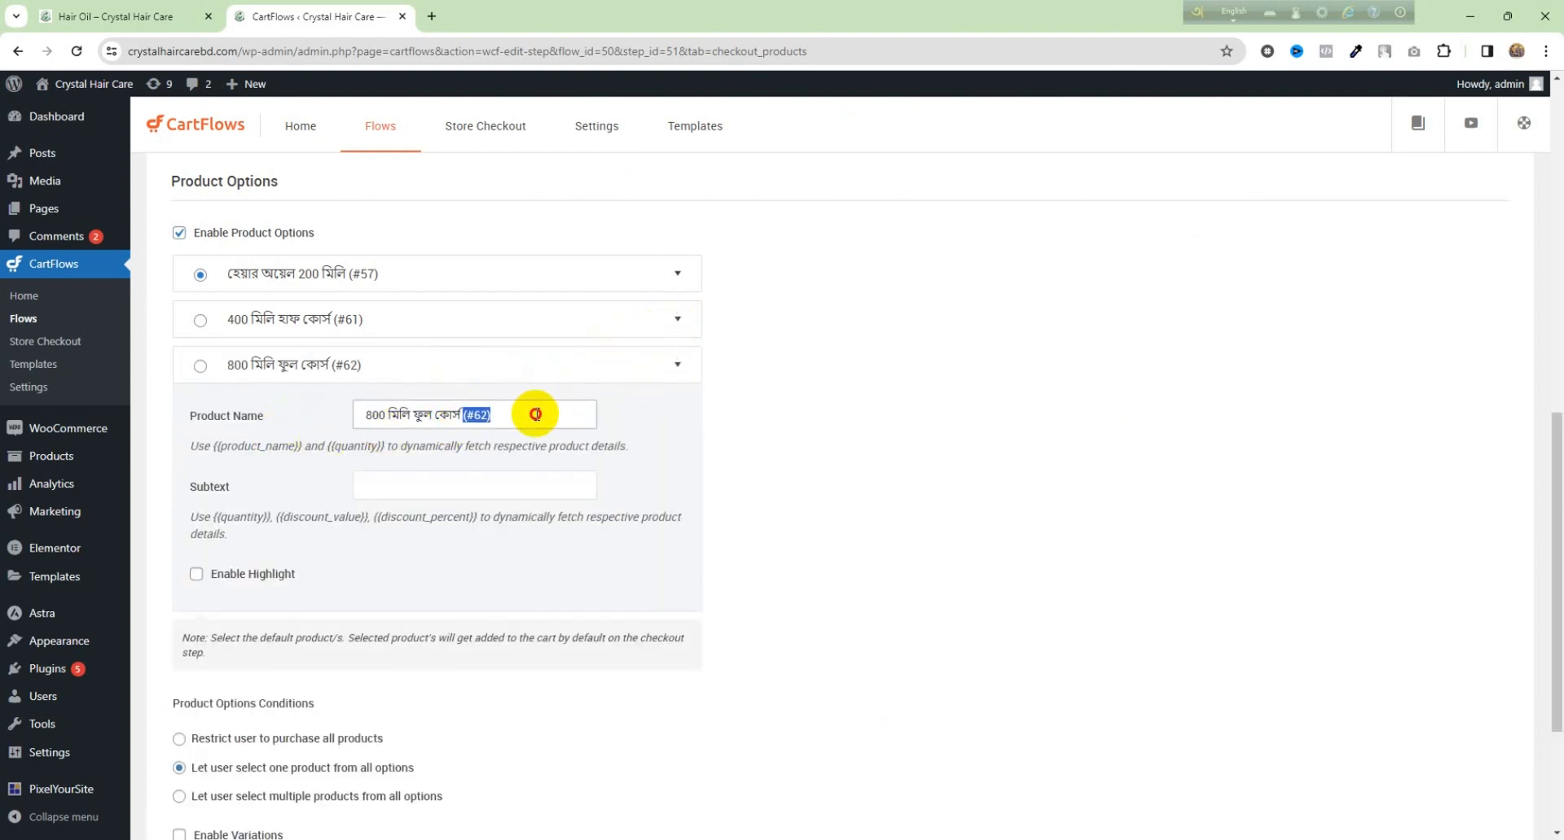
click(663, 367)
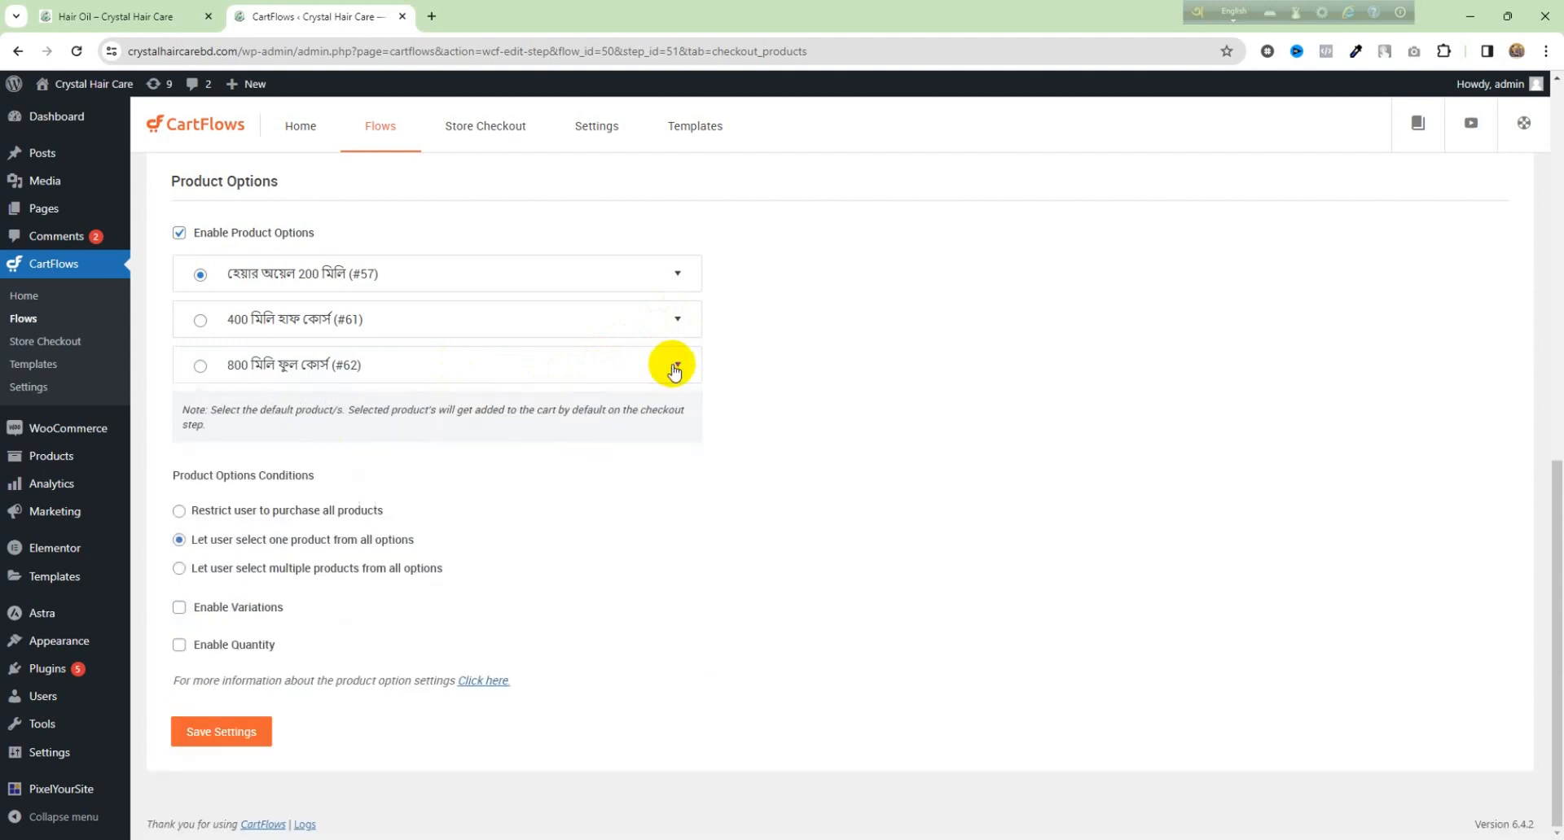
click(254, 737)
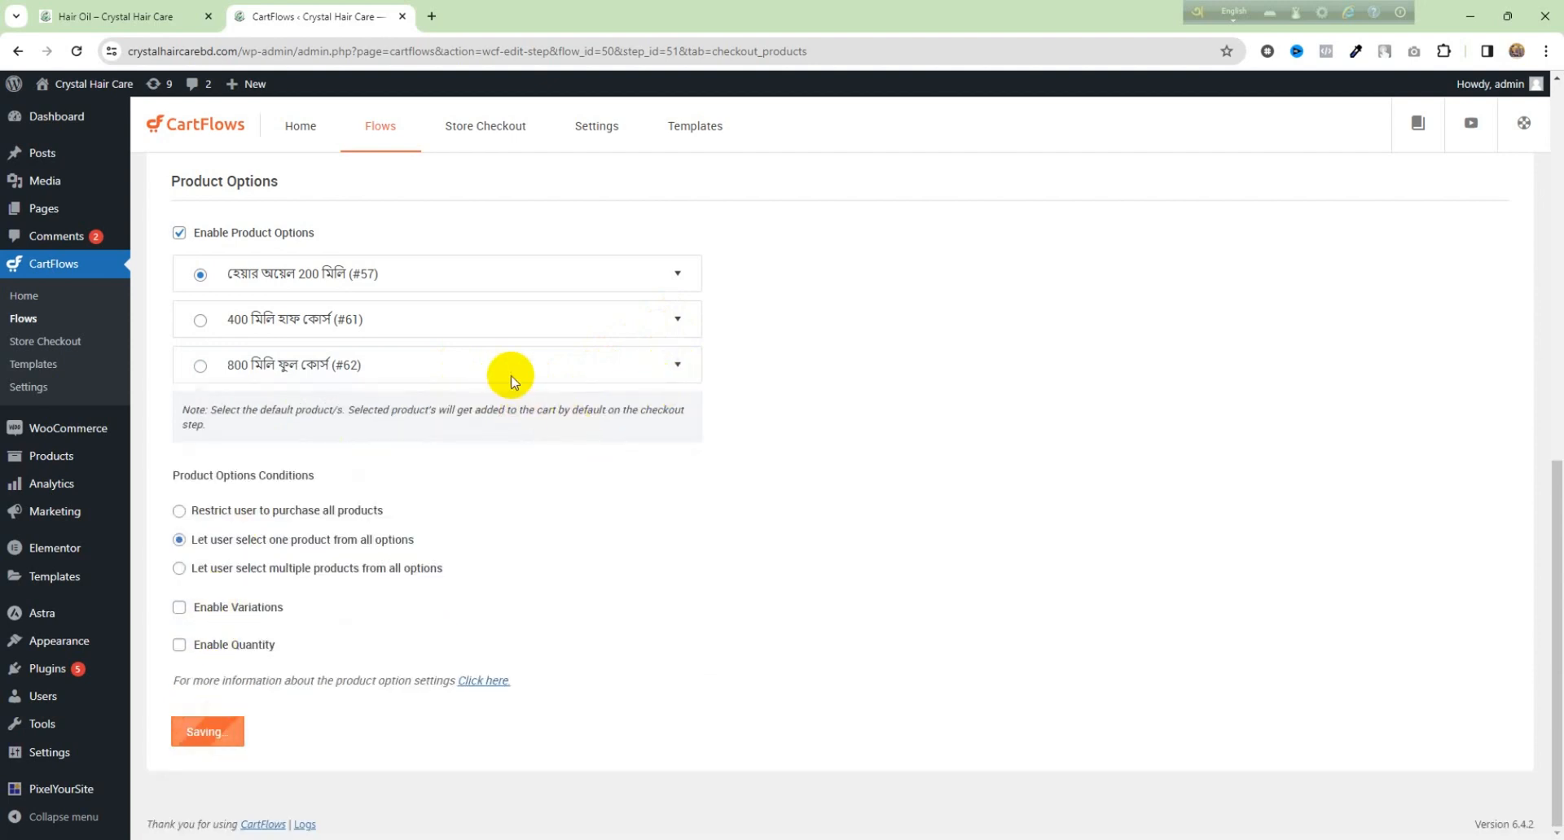
Step: Check the package names on the Hair Oil landing page and review the checkout step's product settings
click(126, 16)
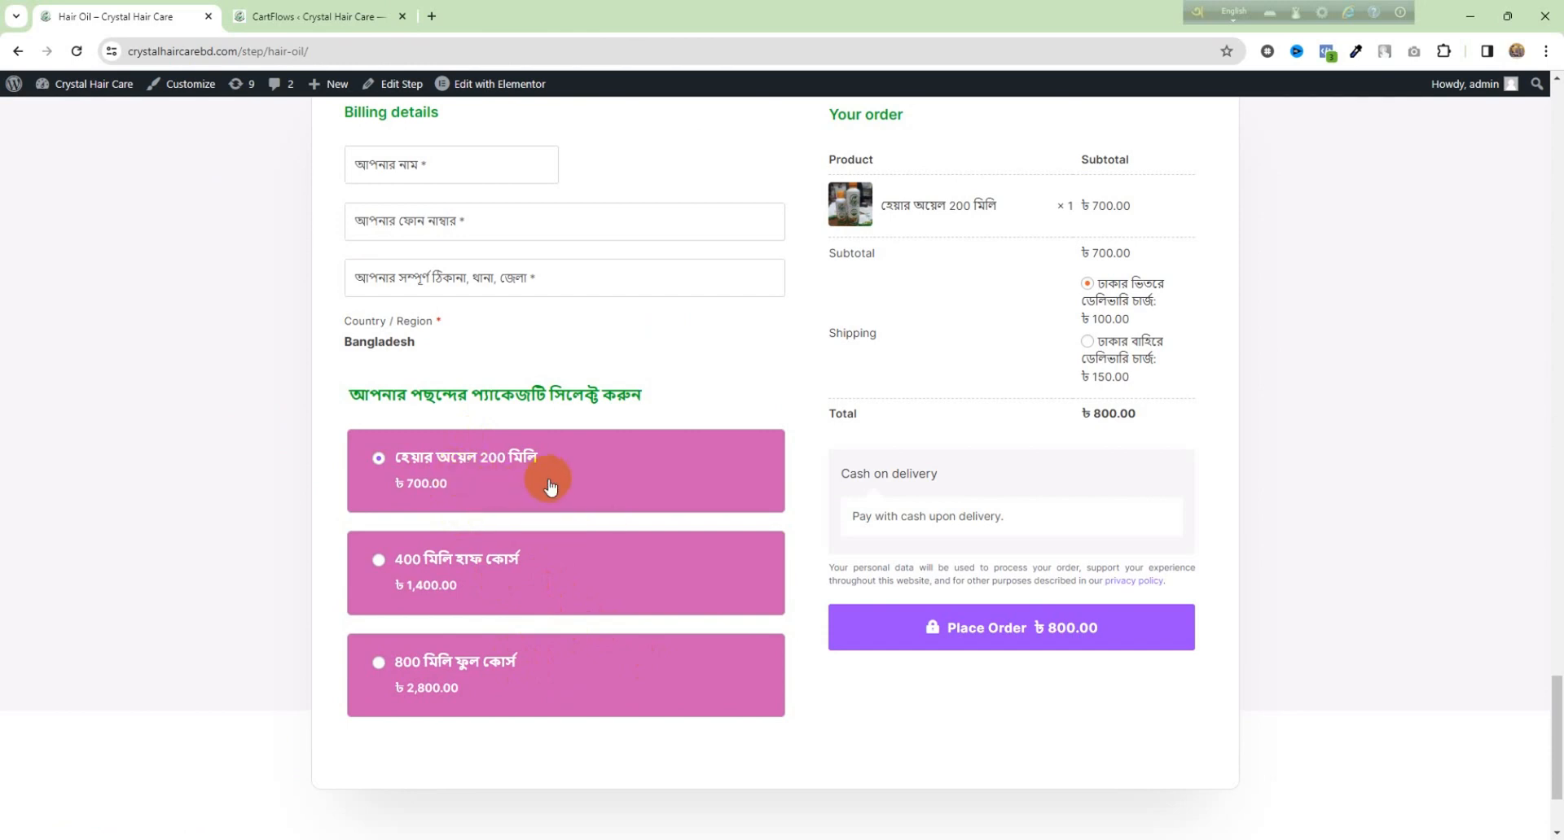
click(253, 16)
scroll(472, 379, up, 7)
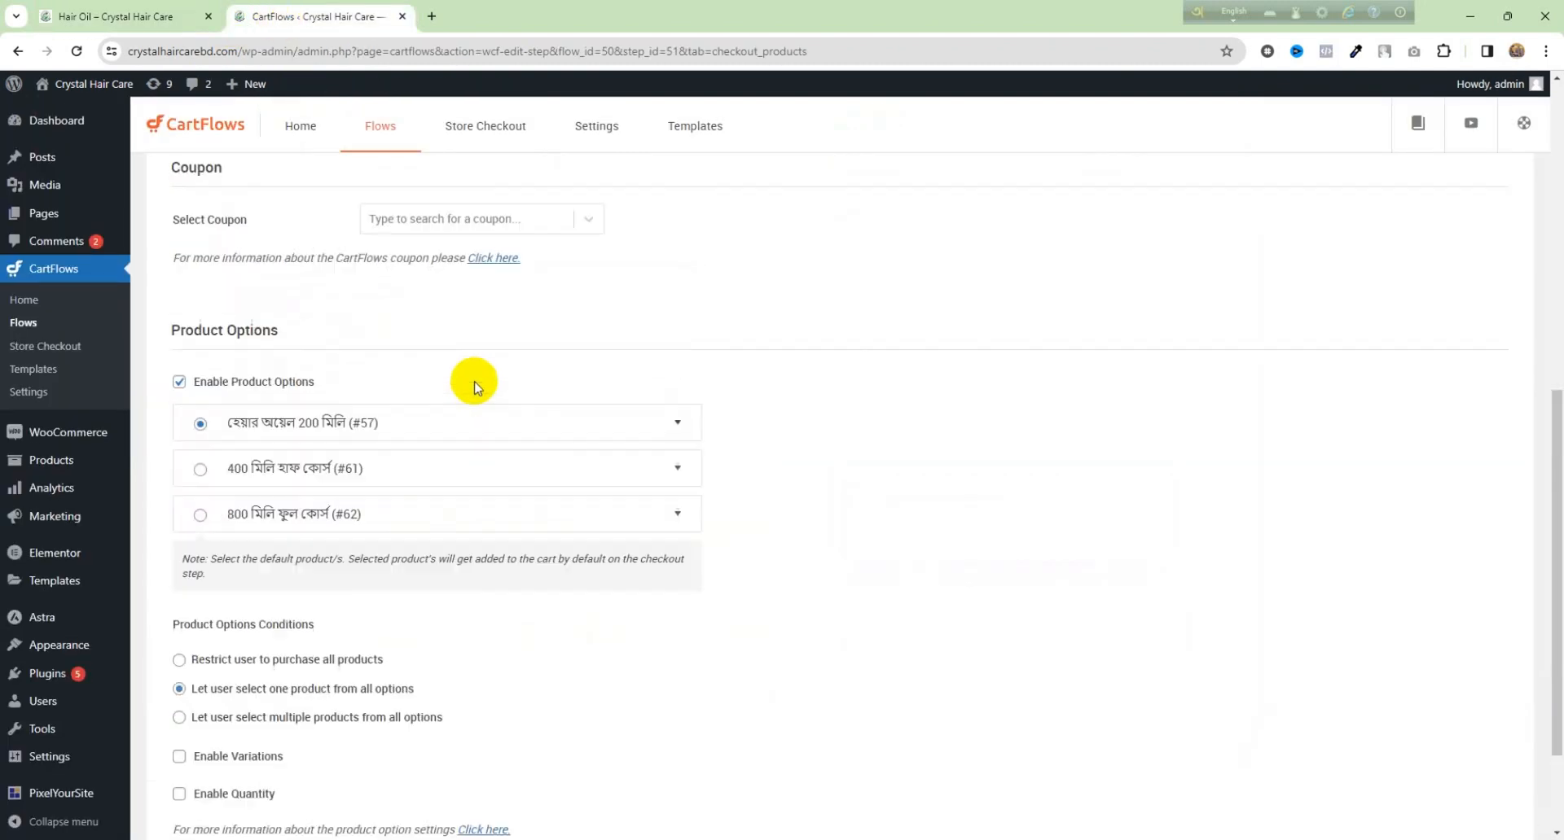
scroll(474, 380, up, 3)
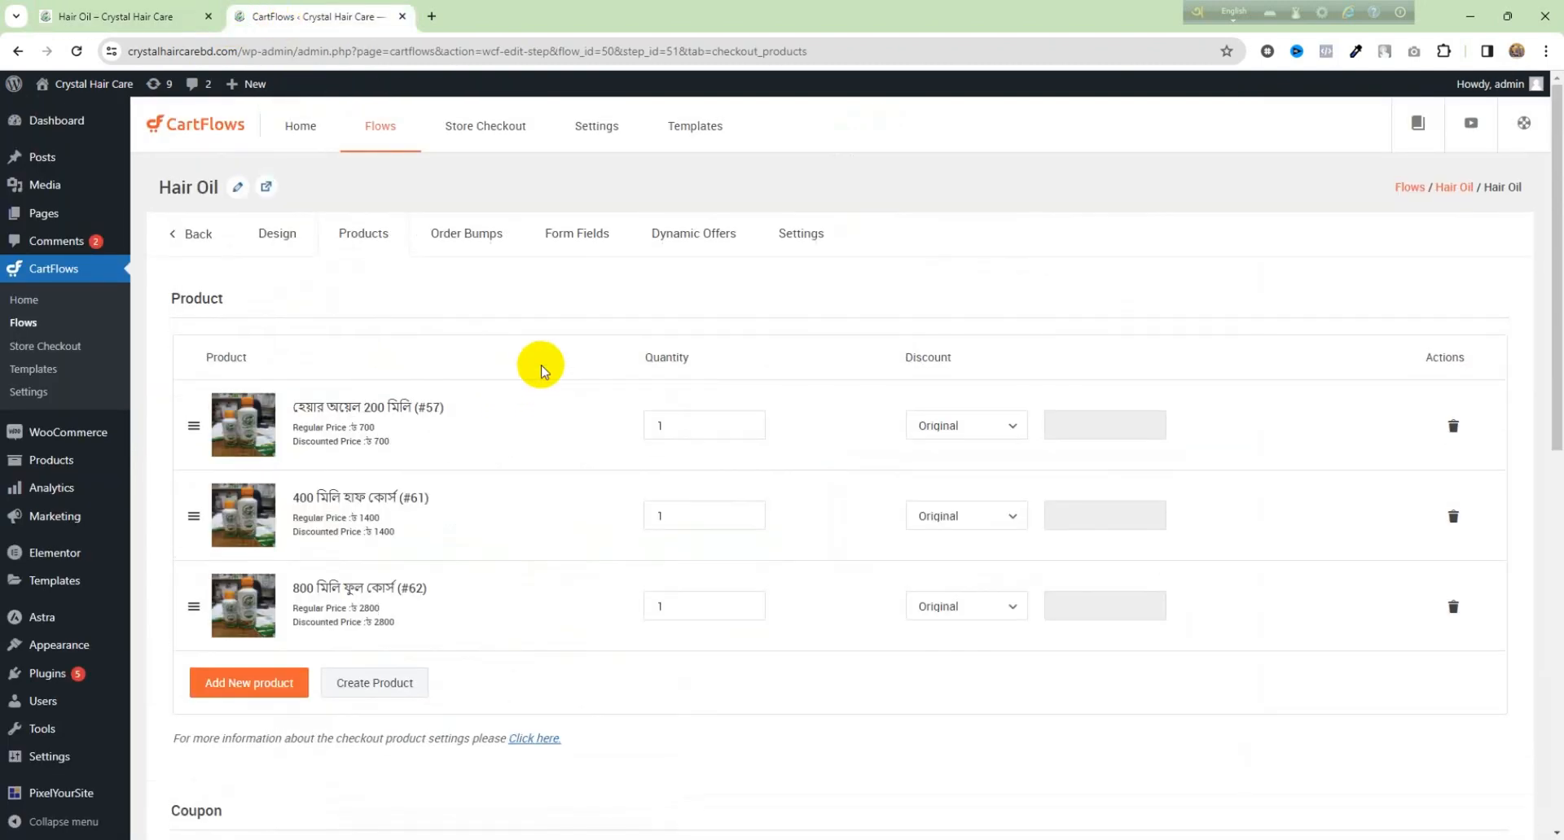
scroll(394, 317, down, 5)
scroll(440, 417, down, 3)
scroll(468, 428, up, 9)
Step: Open the Hair Oil checkout step's design in the Elementor editor in a new tab
click(277, 235)
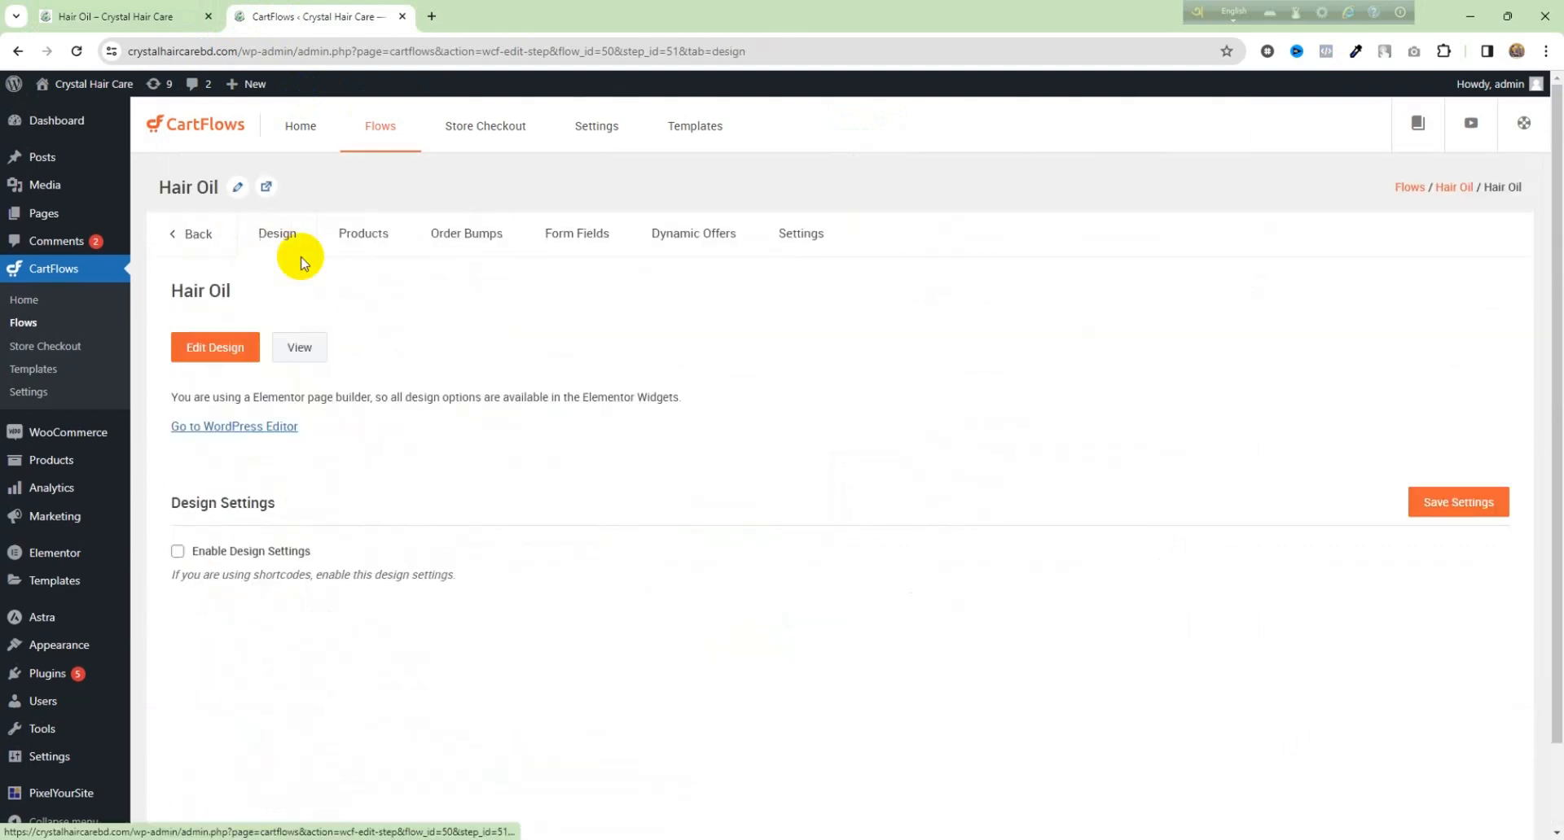
right_click(215, 352)
click(244, 367)
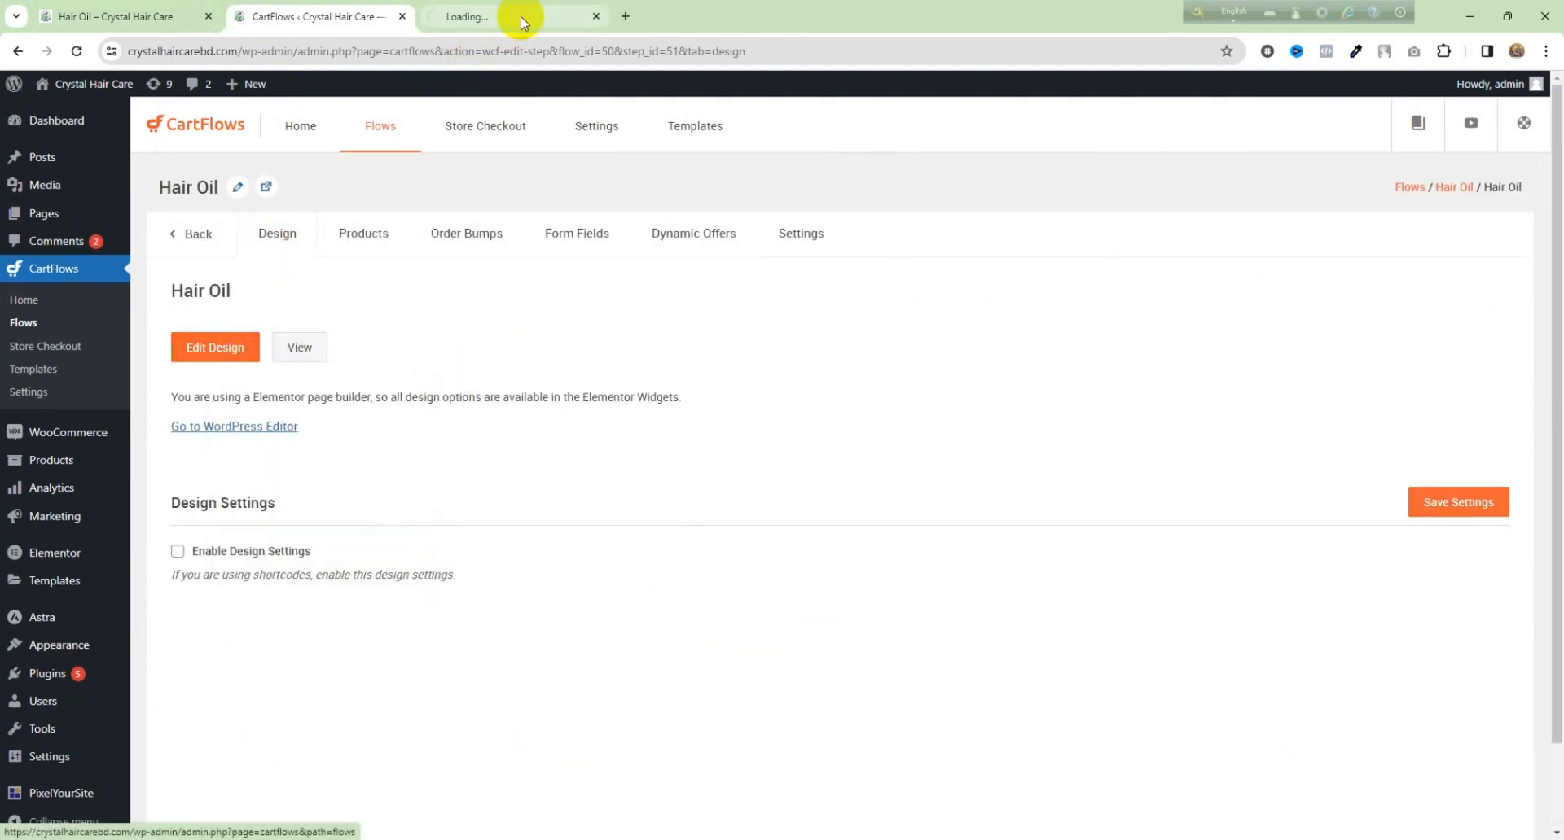
click(516, 16)
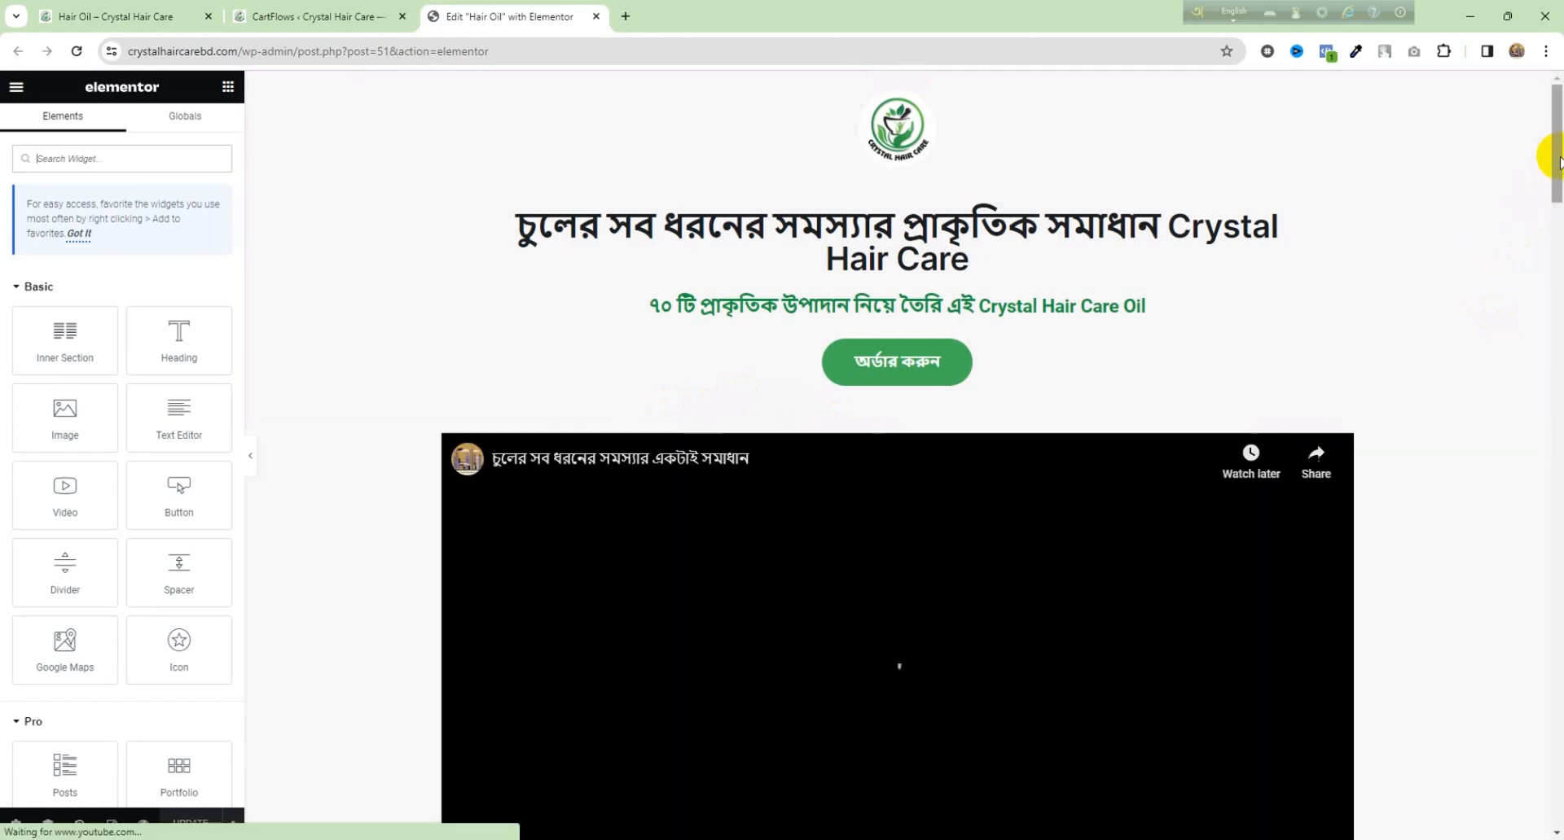
Step: Find the checkout form near the end of the page and open its widget for editing
drag(1556, 157, 1552, 281)
scroll(1267, 241, up, 6)
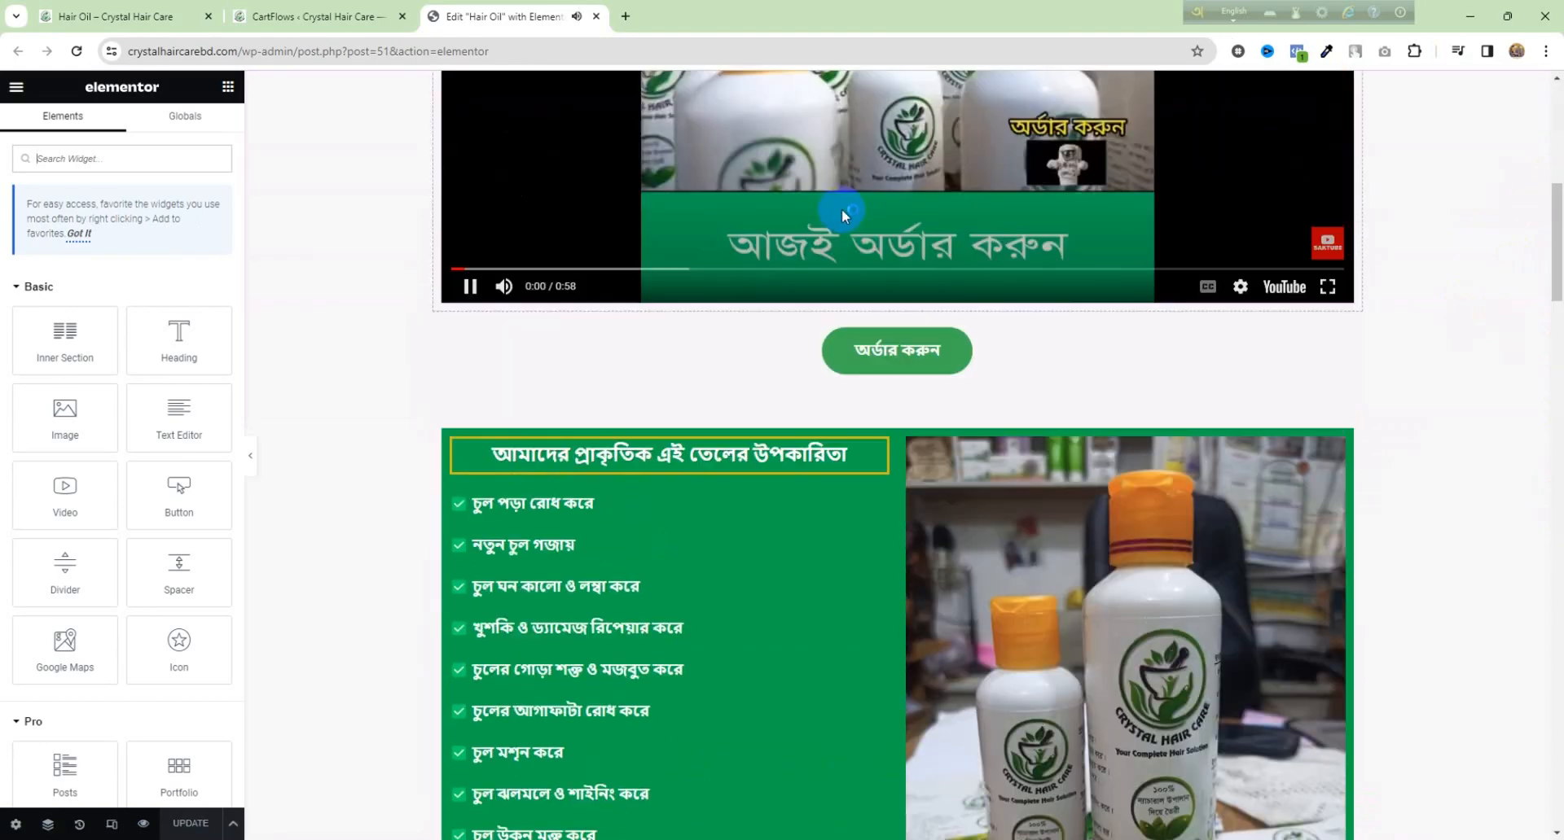
click(1249, 325)
drag(1556, 183, 1523, 737)
scroll(797, 296, up, 3)
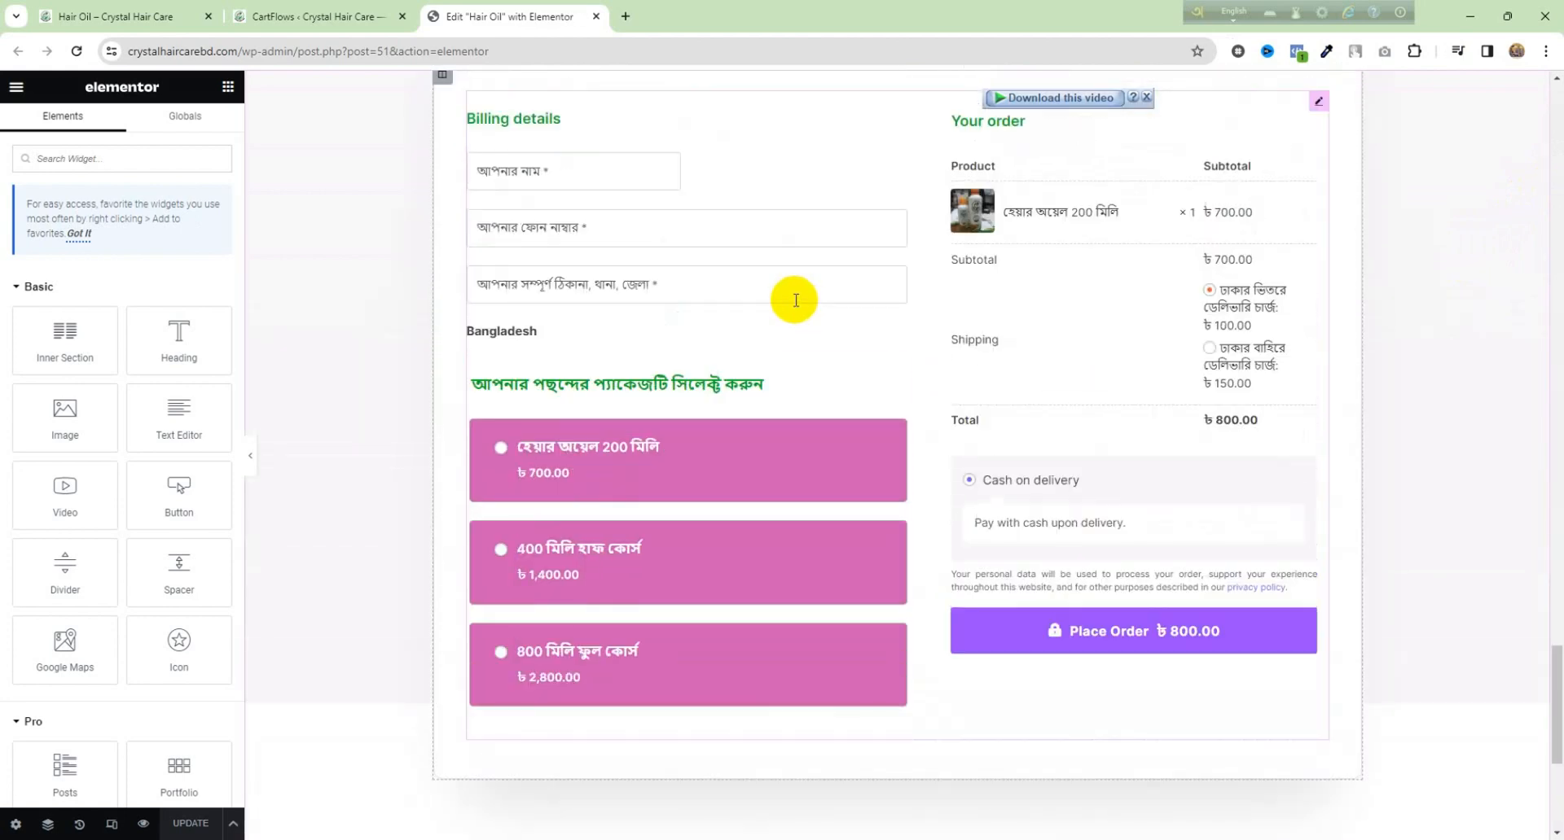
scroll(855, 285, up, 1)
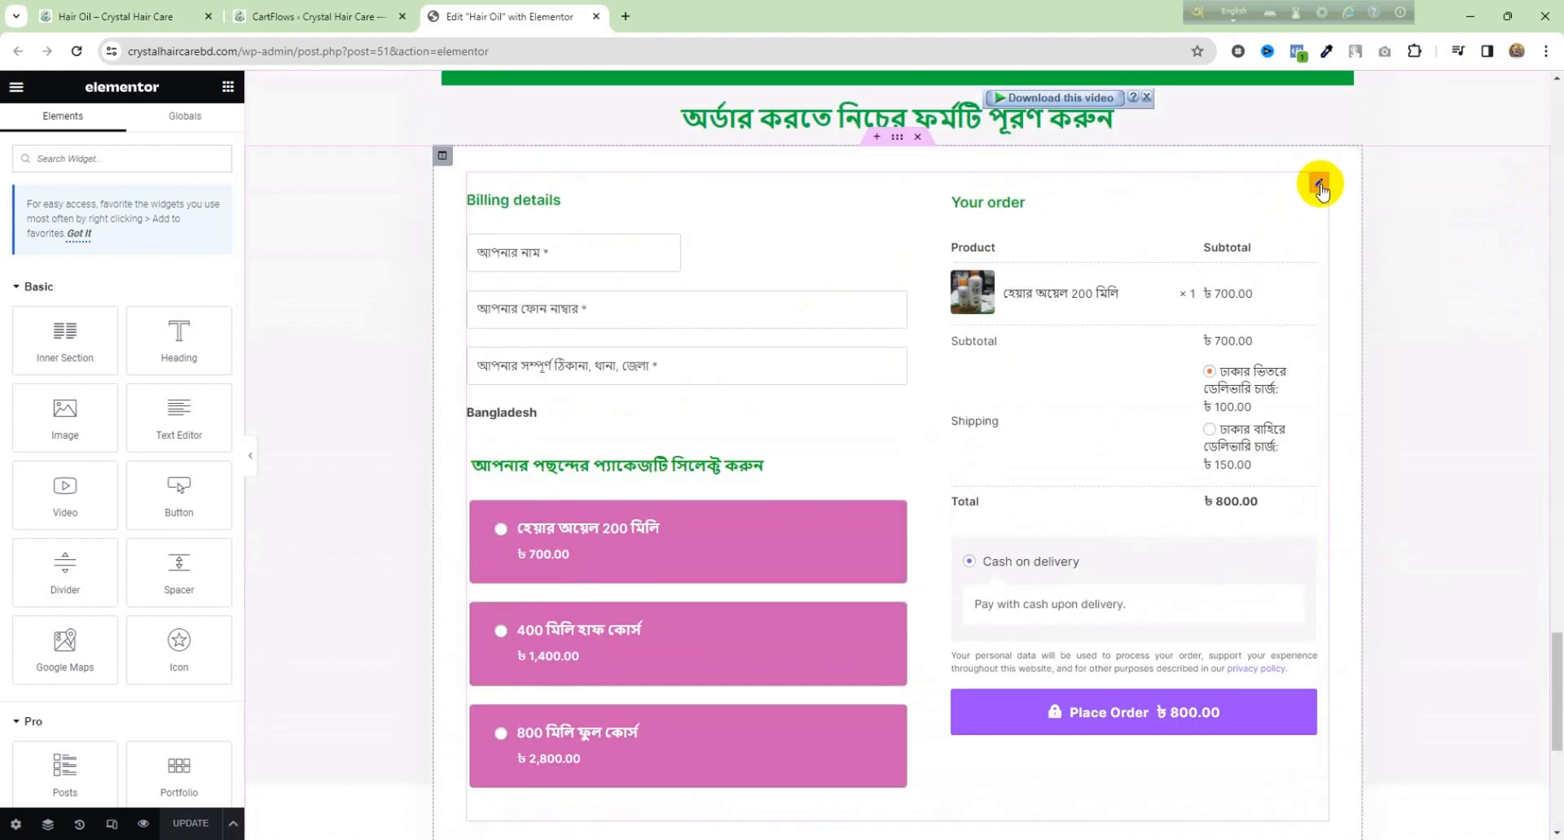
click(1318, 184)
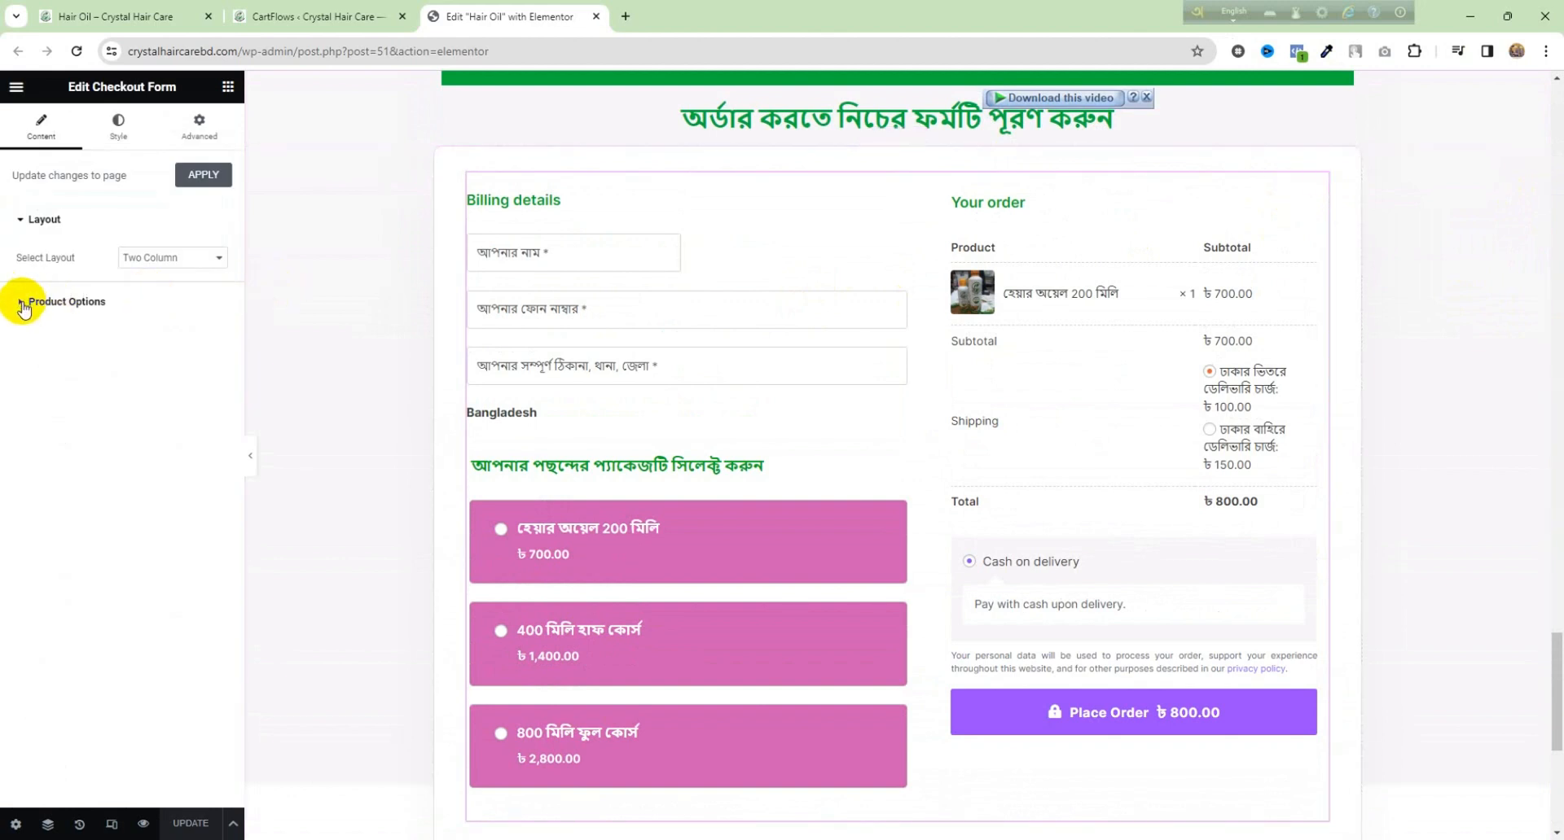
Step: Try the Classic skin for the checkout form's product options and return it to Cards
click(22, 303)
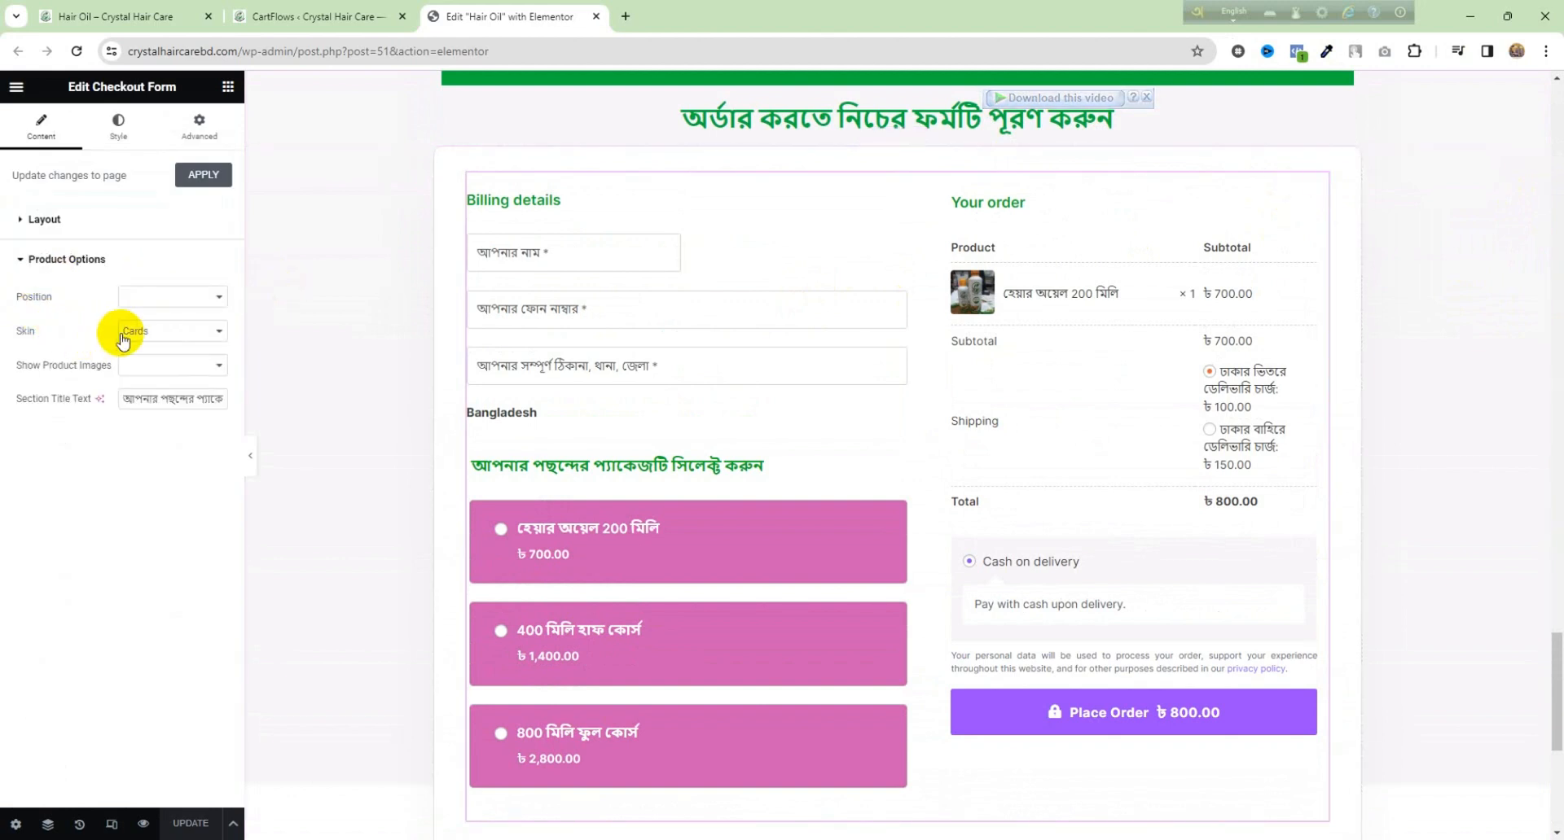
click(161, 334)
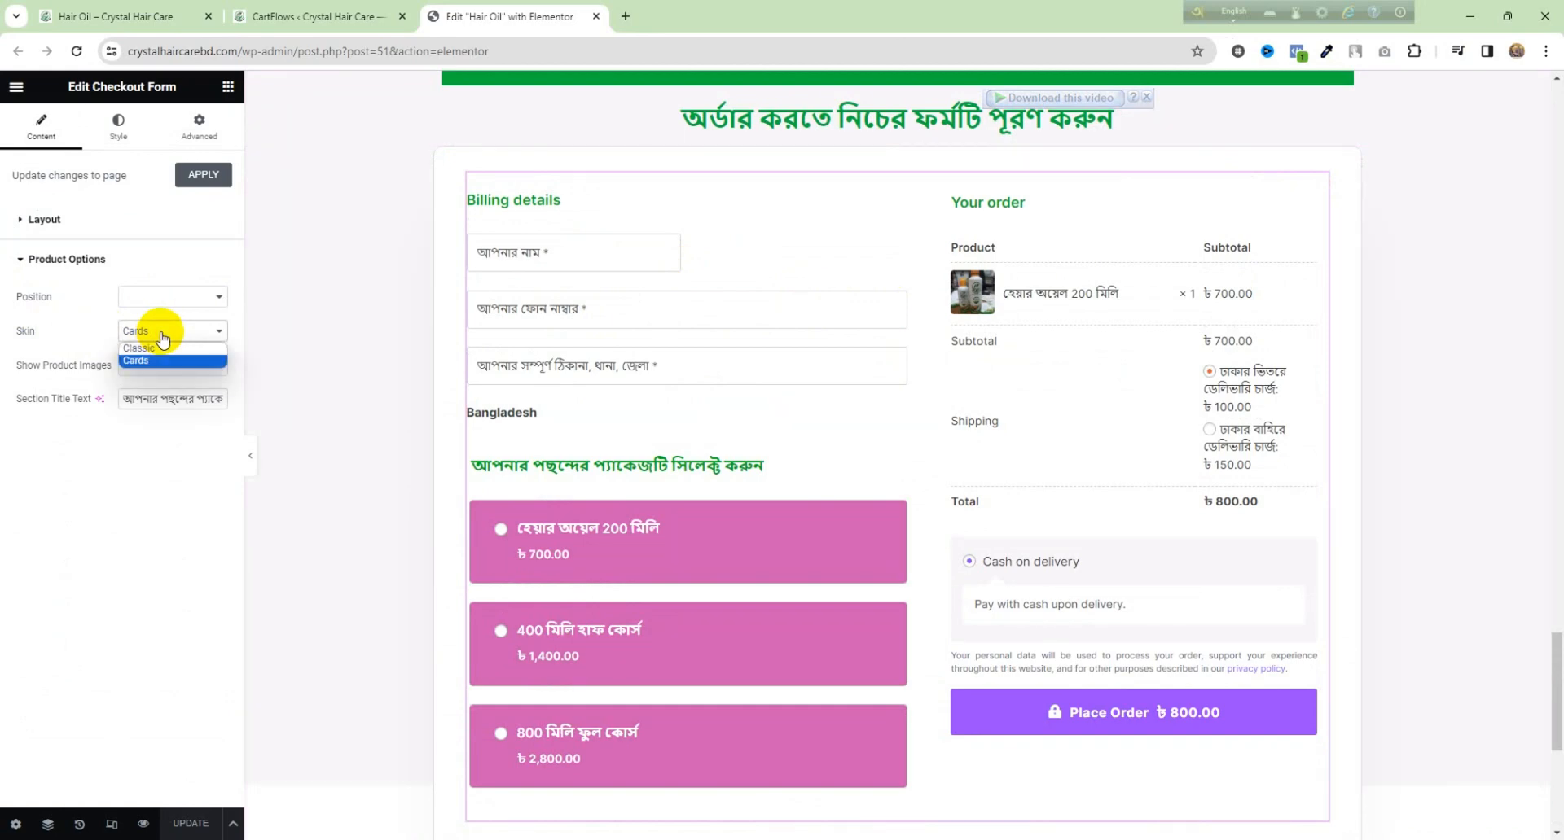
click(138, 348)
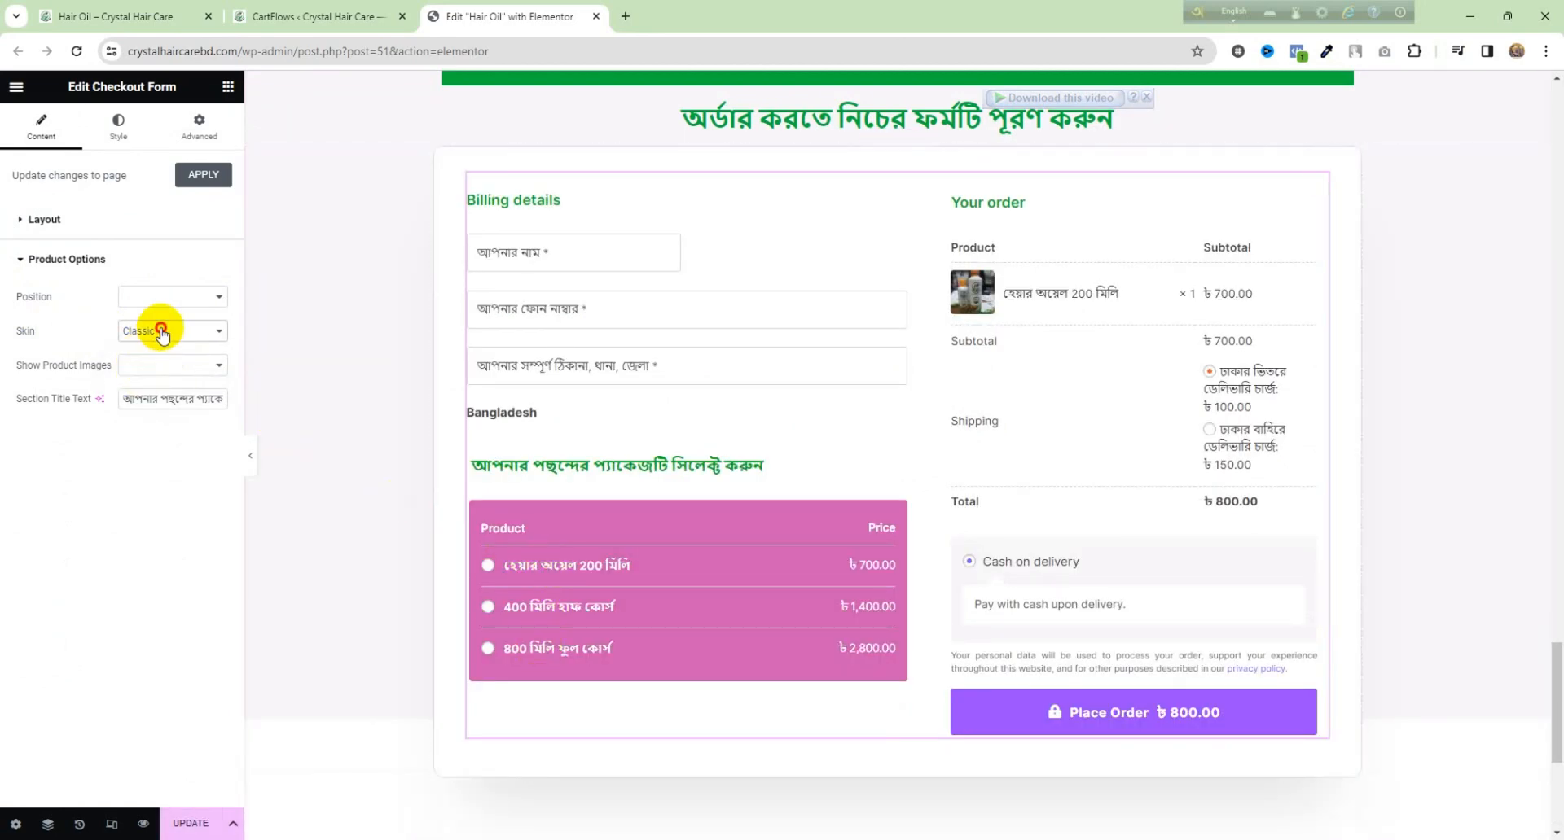
click(161, 330)
click(142, 352)
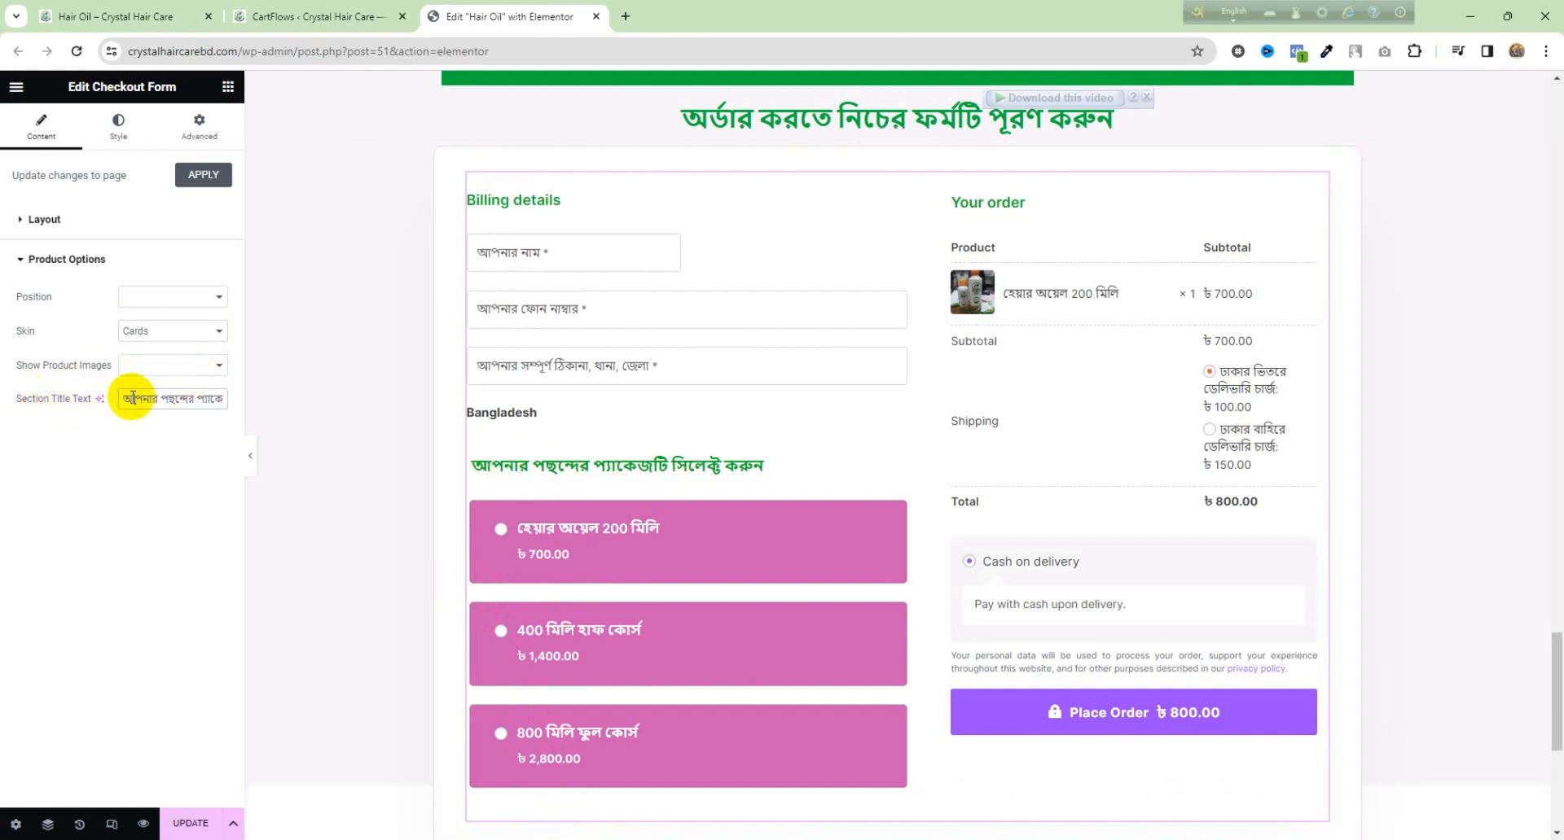
Step: Read through the full Section Title Text of the checkout form's product options
key(Right)
key(Right)
key(Right)
key(Right)
key(Right)
key(Right)
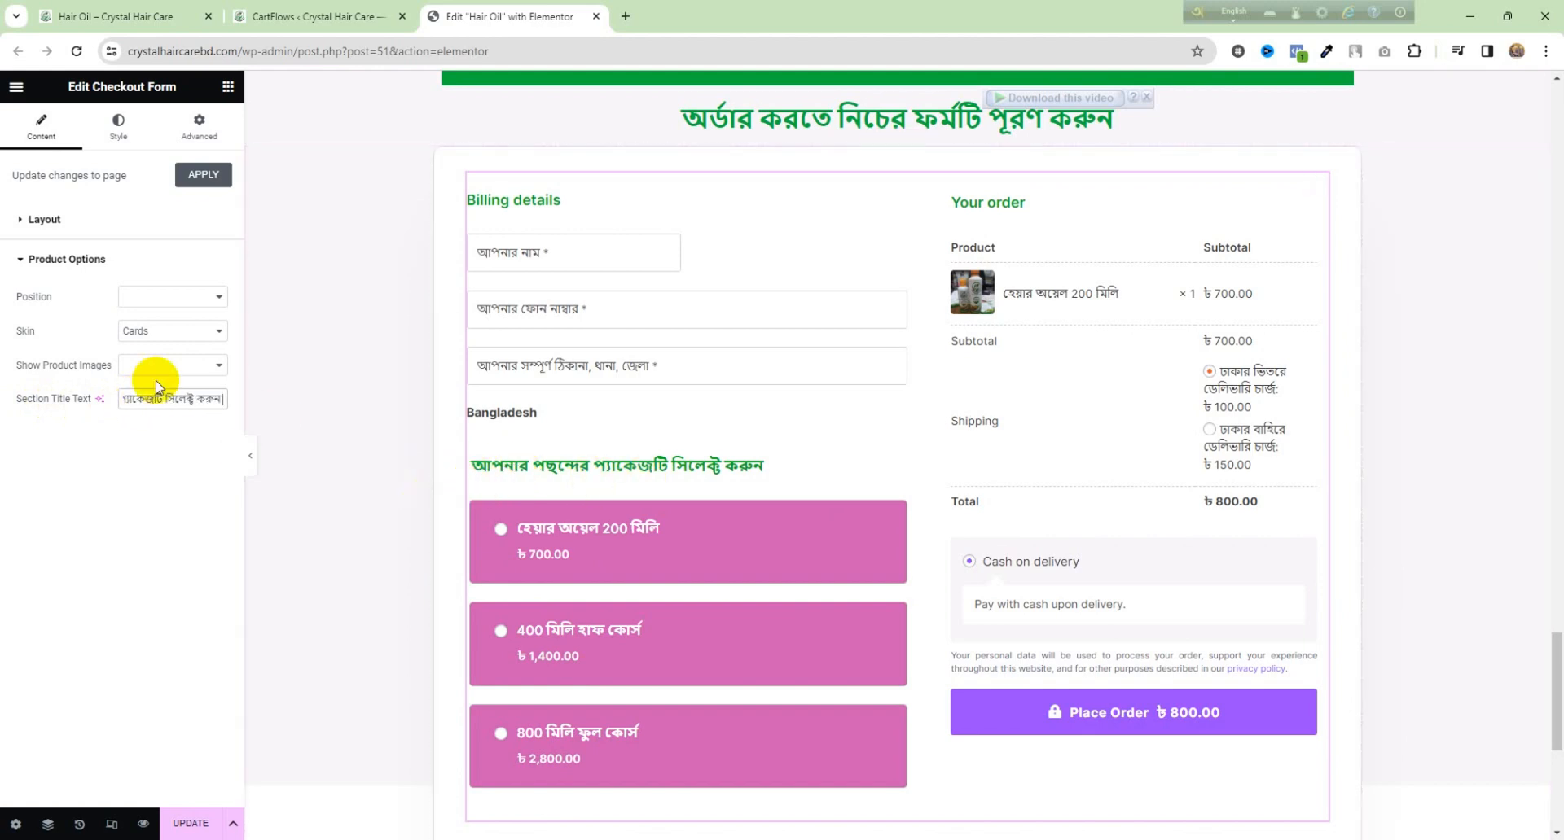
click(34, 257)
Step: Change the background color of the checkout form's product options to a brighter, more saturated pink
click(118, 128)
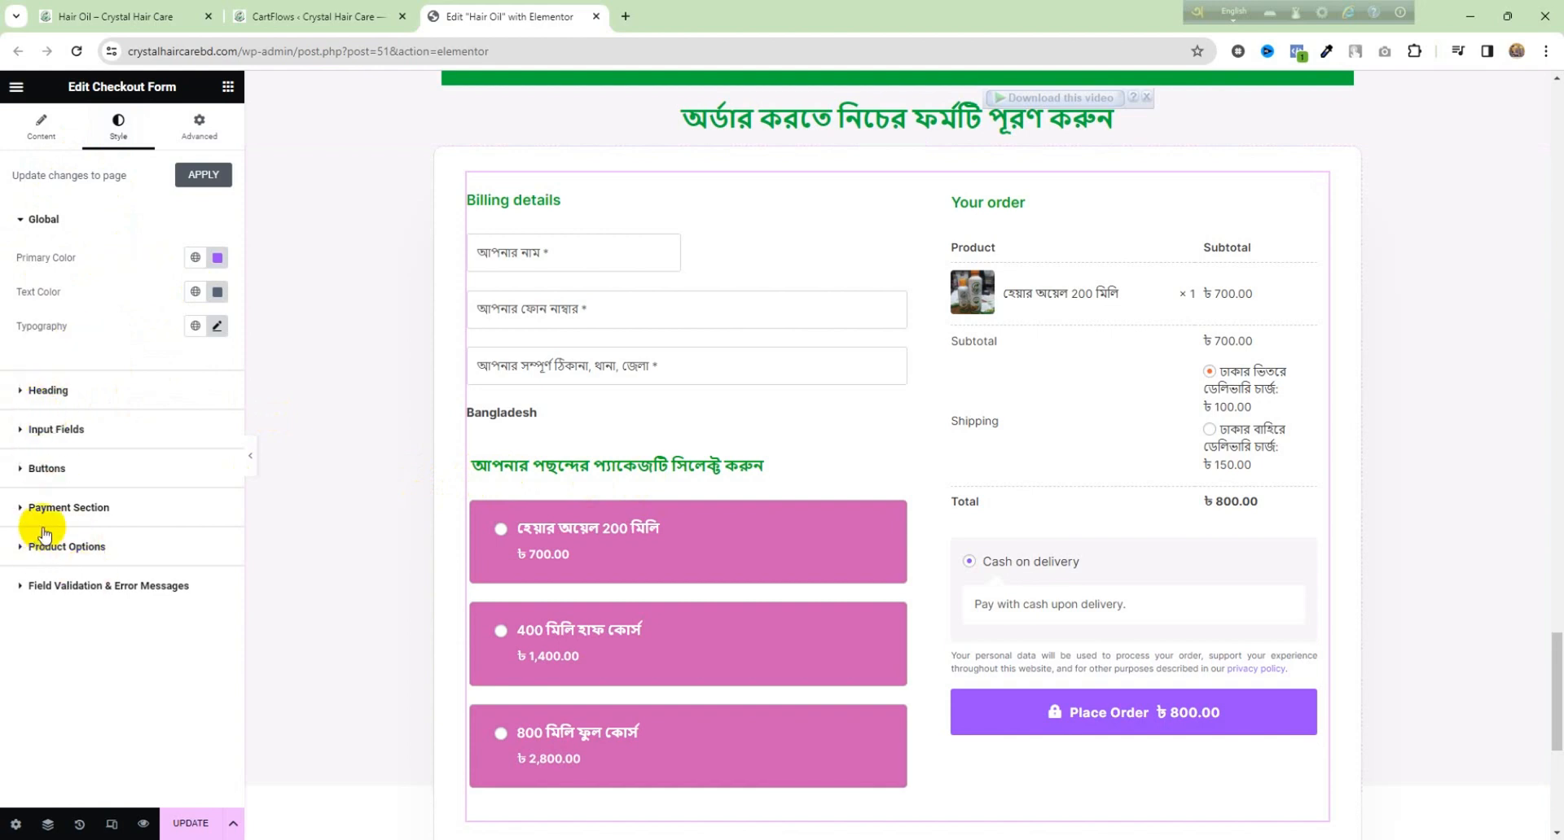
click(31, 548)
scroll(82, 391, down, 3)
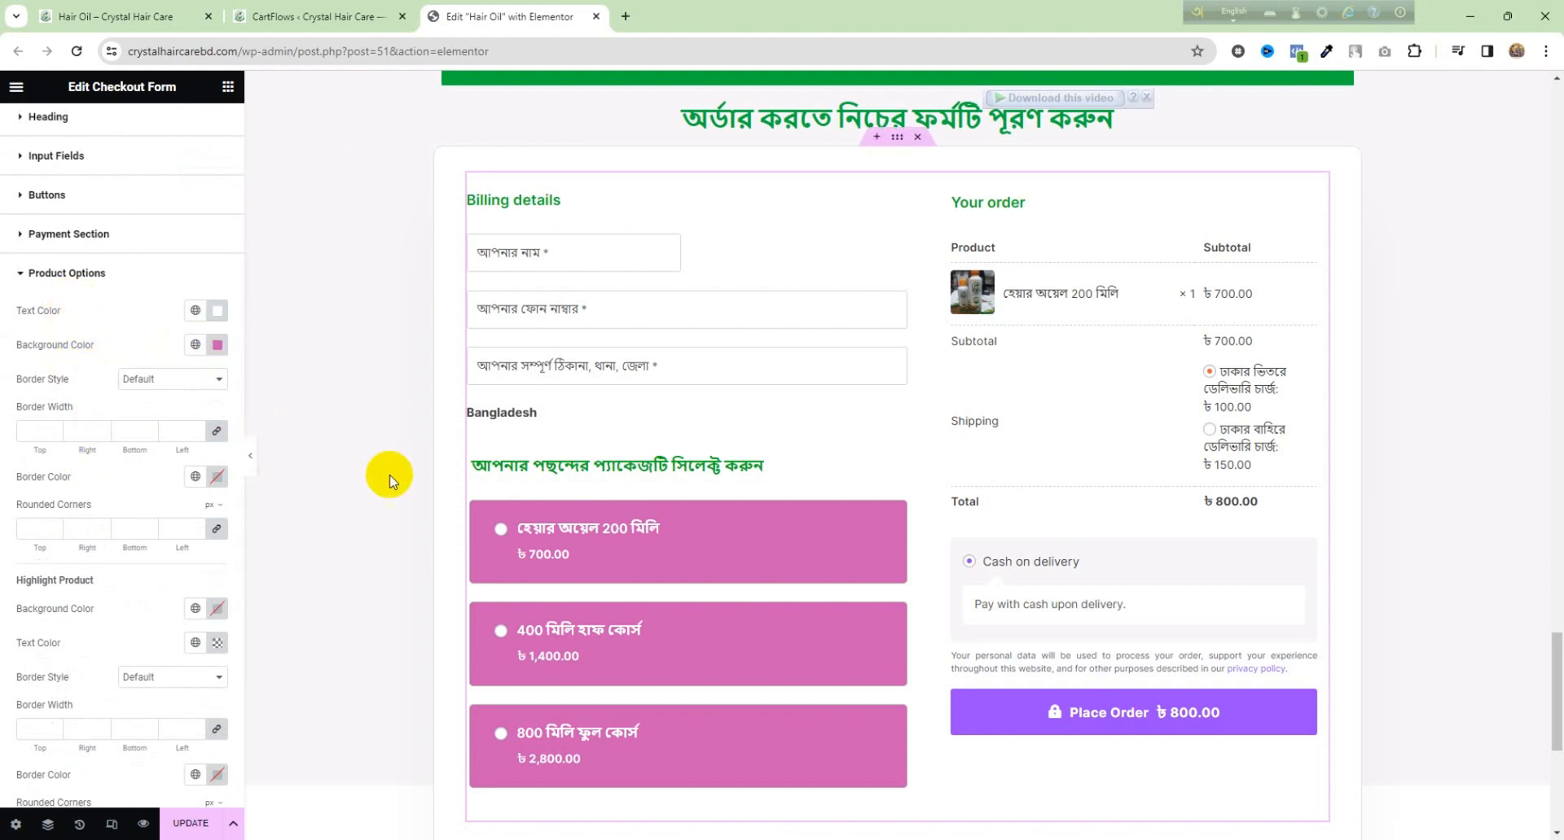
click(217, 345)
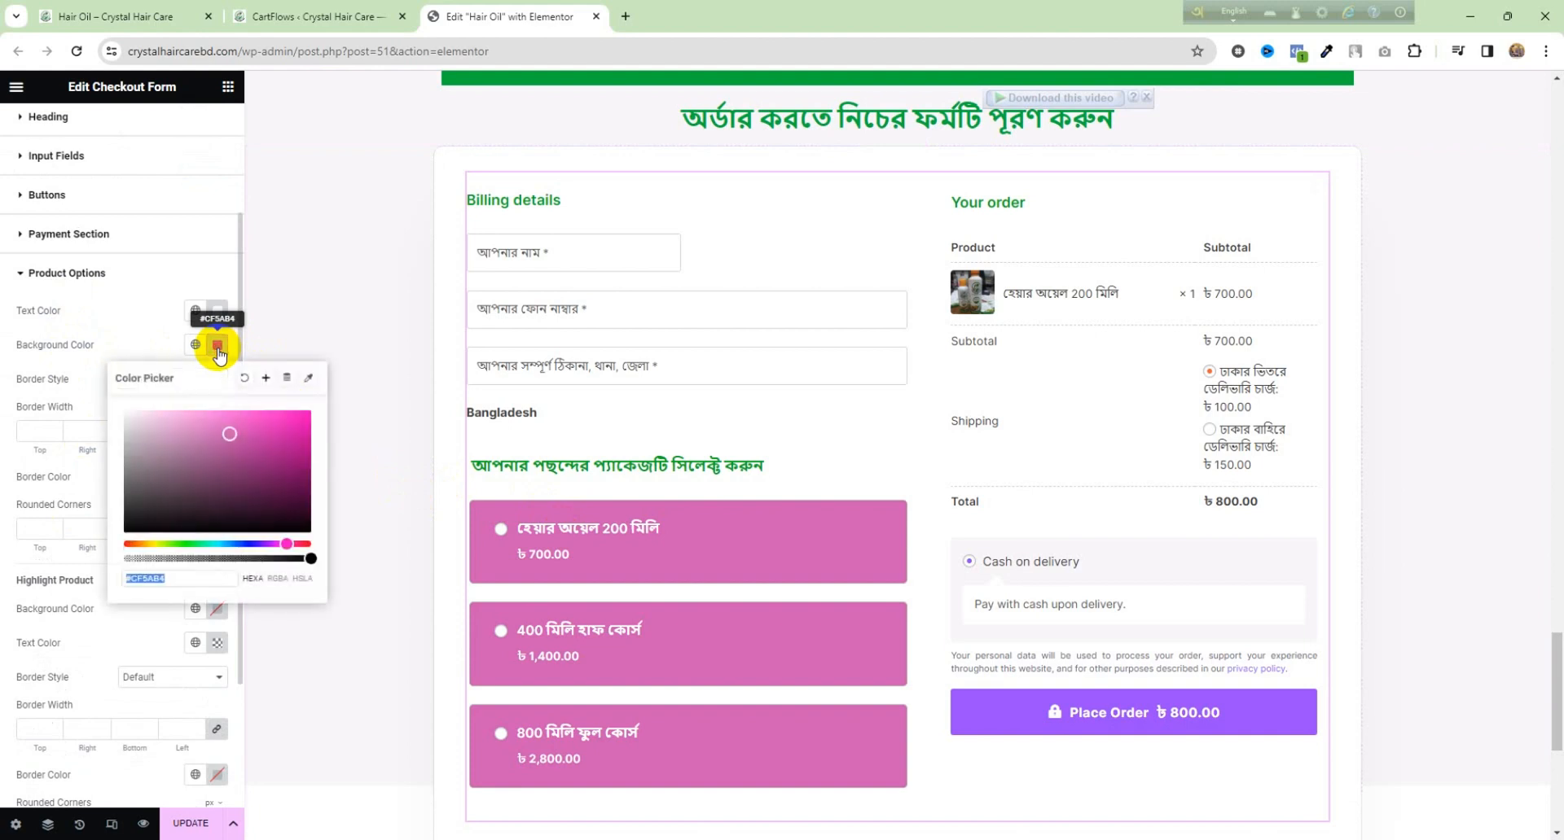
mouse_move(229, 435)
mouse_down()
mouse_move(160, 421)
mouse_move(124, 531)
mouse_move(149, 456)
mouse_move(118, 413)
mouse_move(279, 424)
mouse_move(269, 454)
mouse_move(285, 432)
mouse_up()
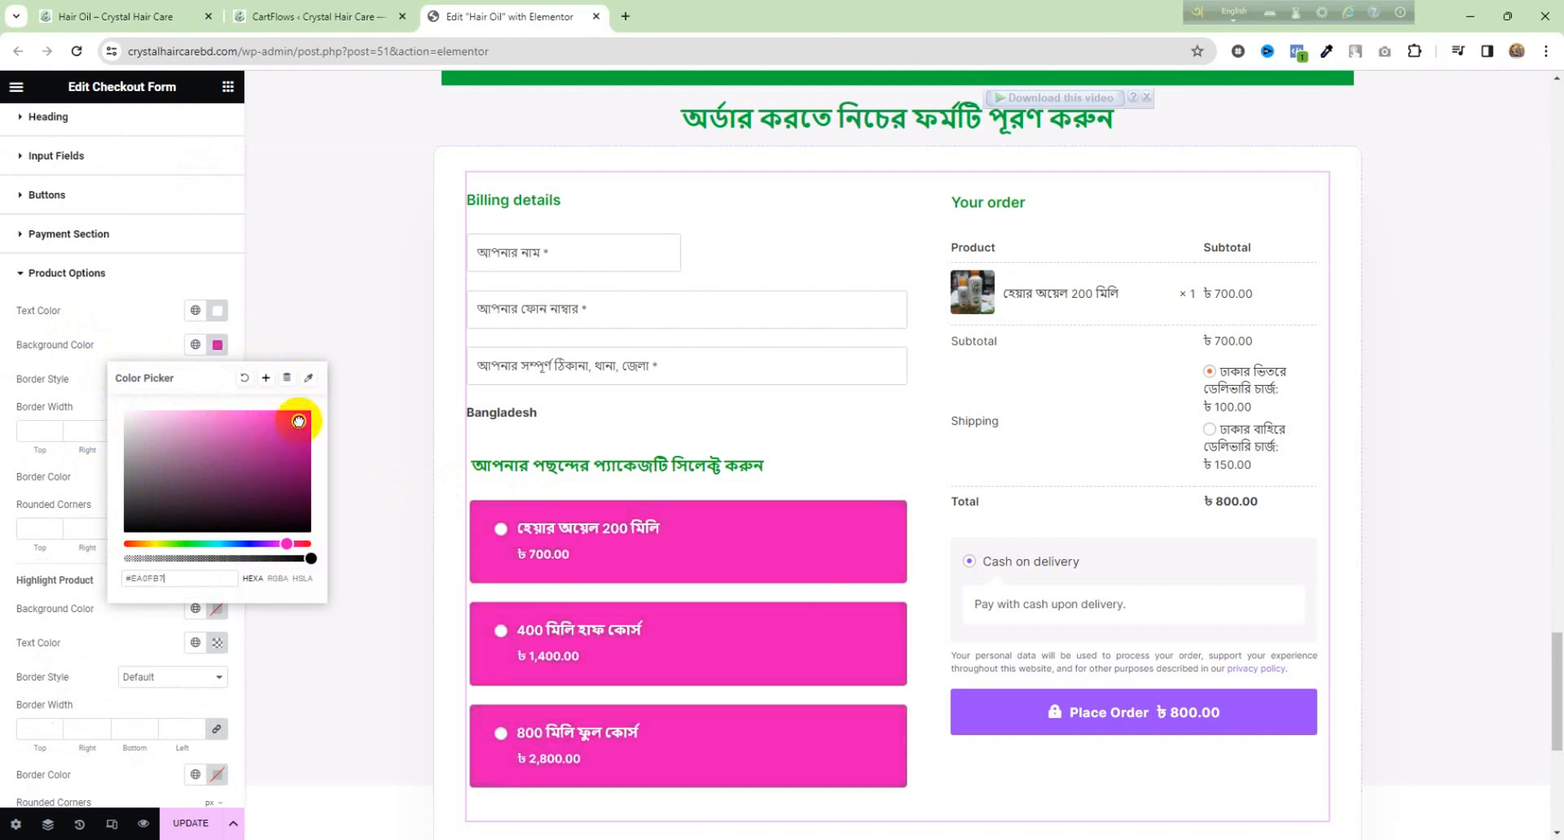
click(216, 345)
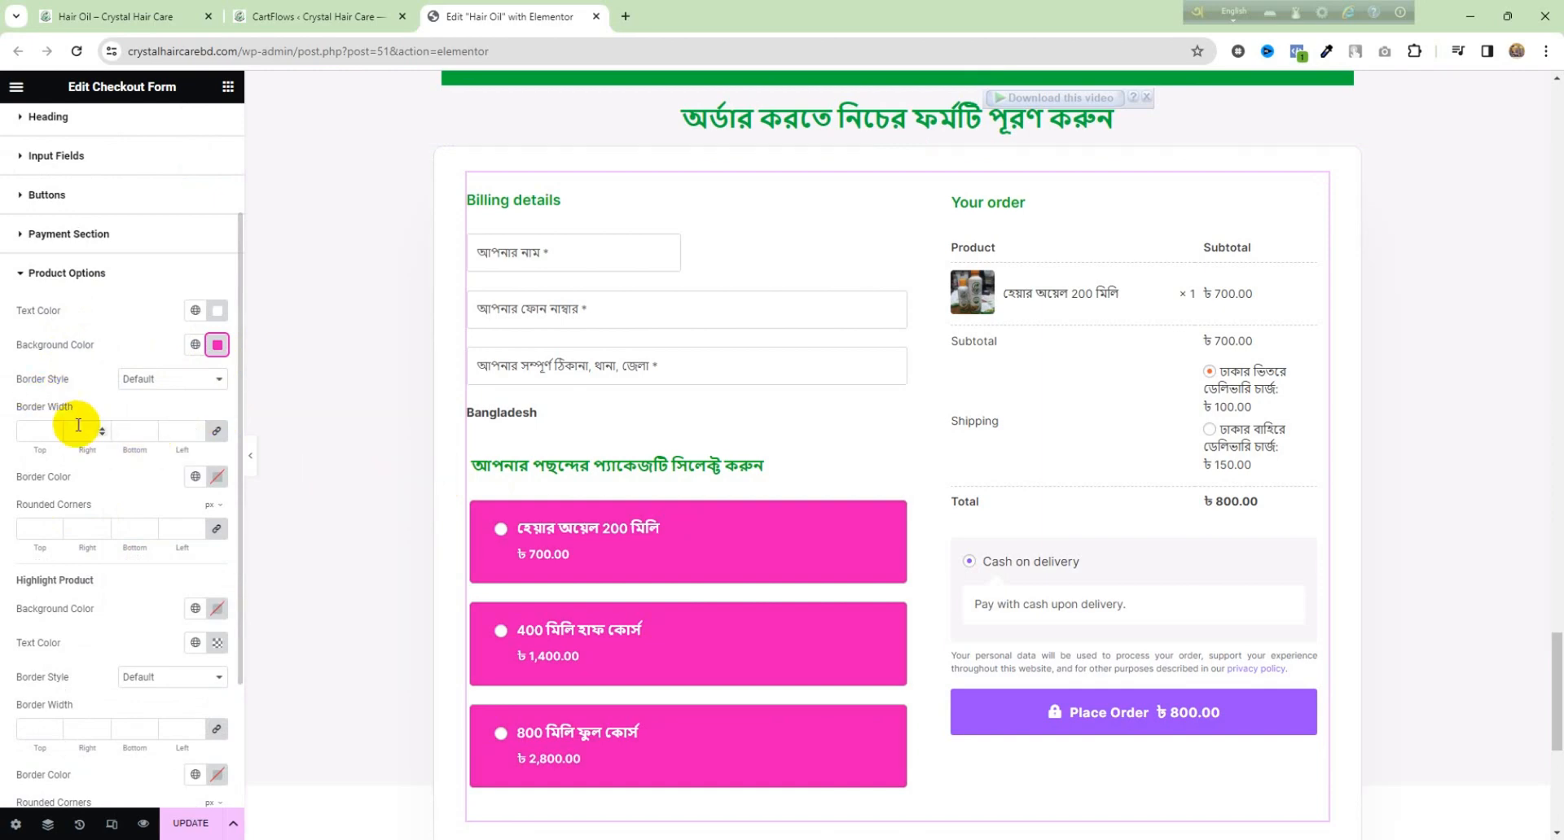
scroll(81, 424, down, 3)
scroll(124, 436, up, 5)
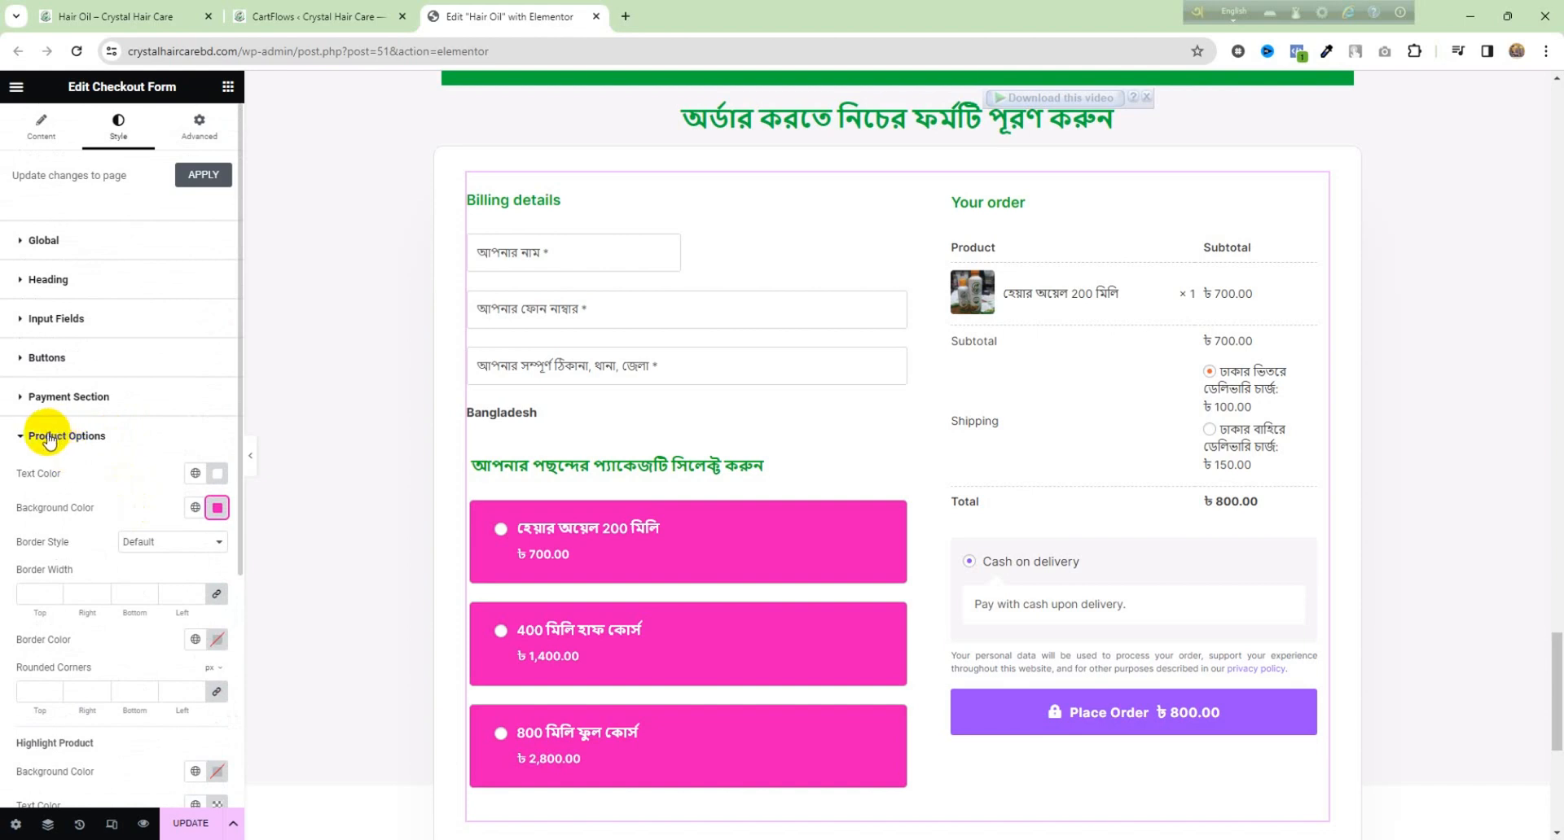
click(47, 437)
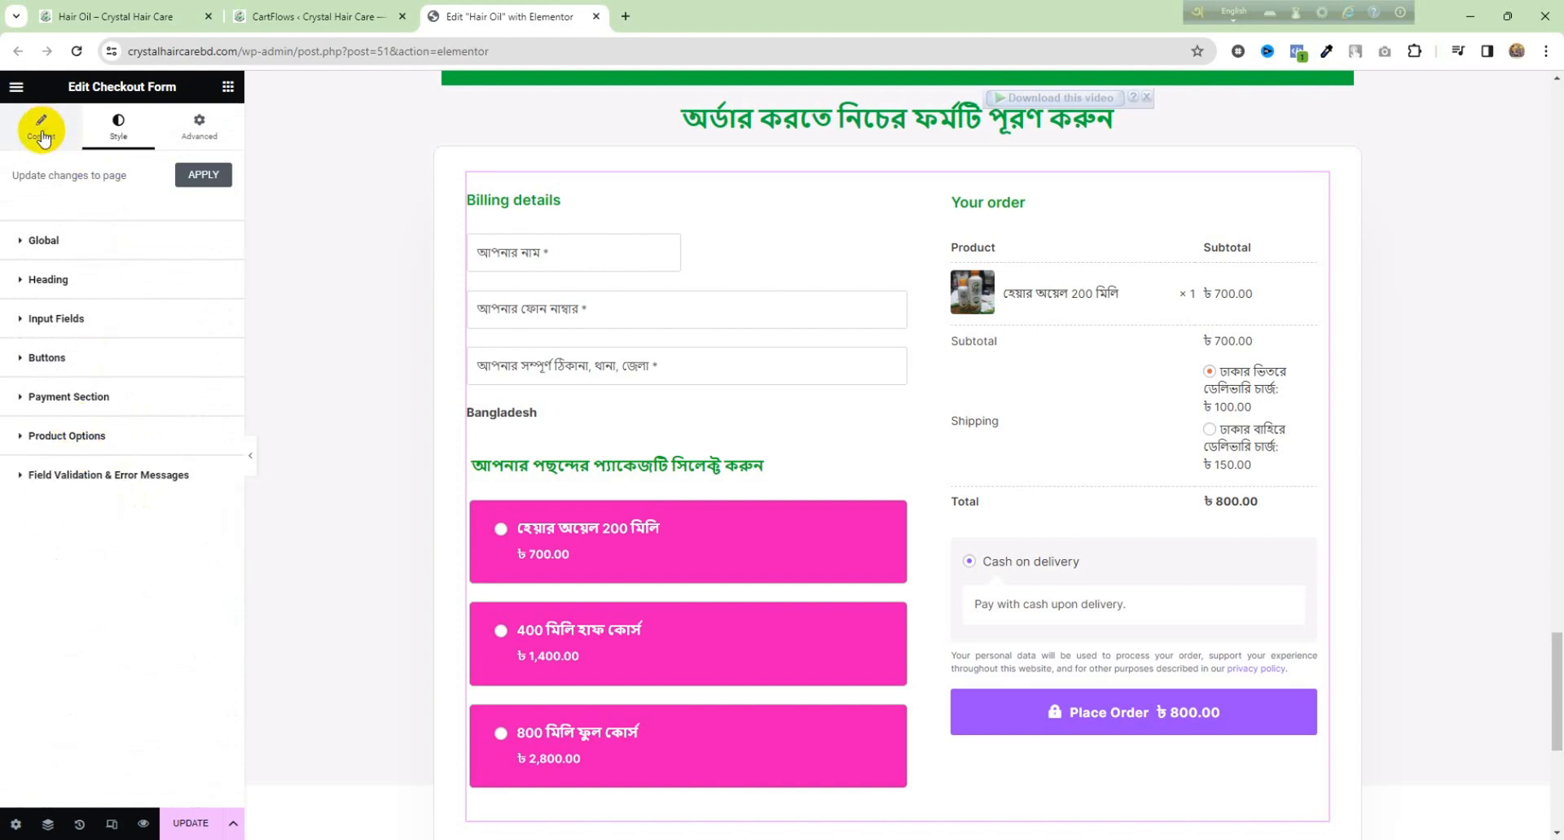
Step: Try the Before Checkout position for the checkout form's product options, and set the position to After Customer Details
click(42, 135)
click(52, 267)
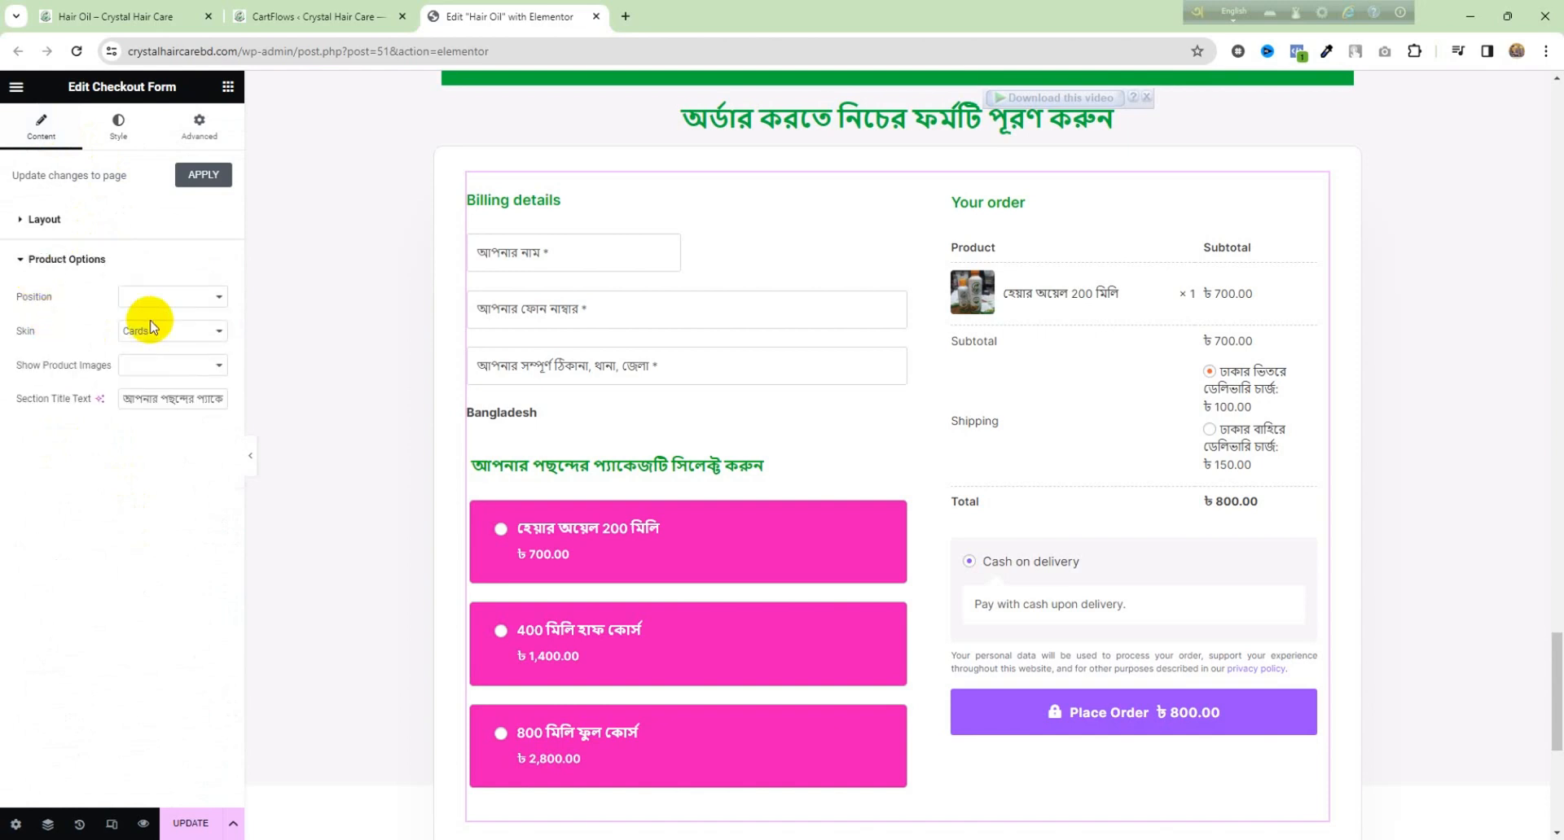
click(192, 298)
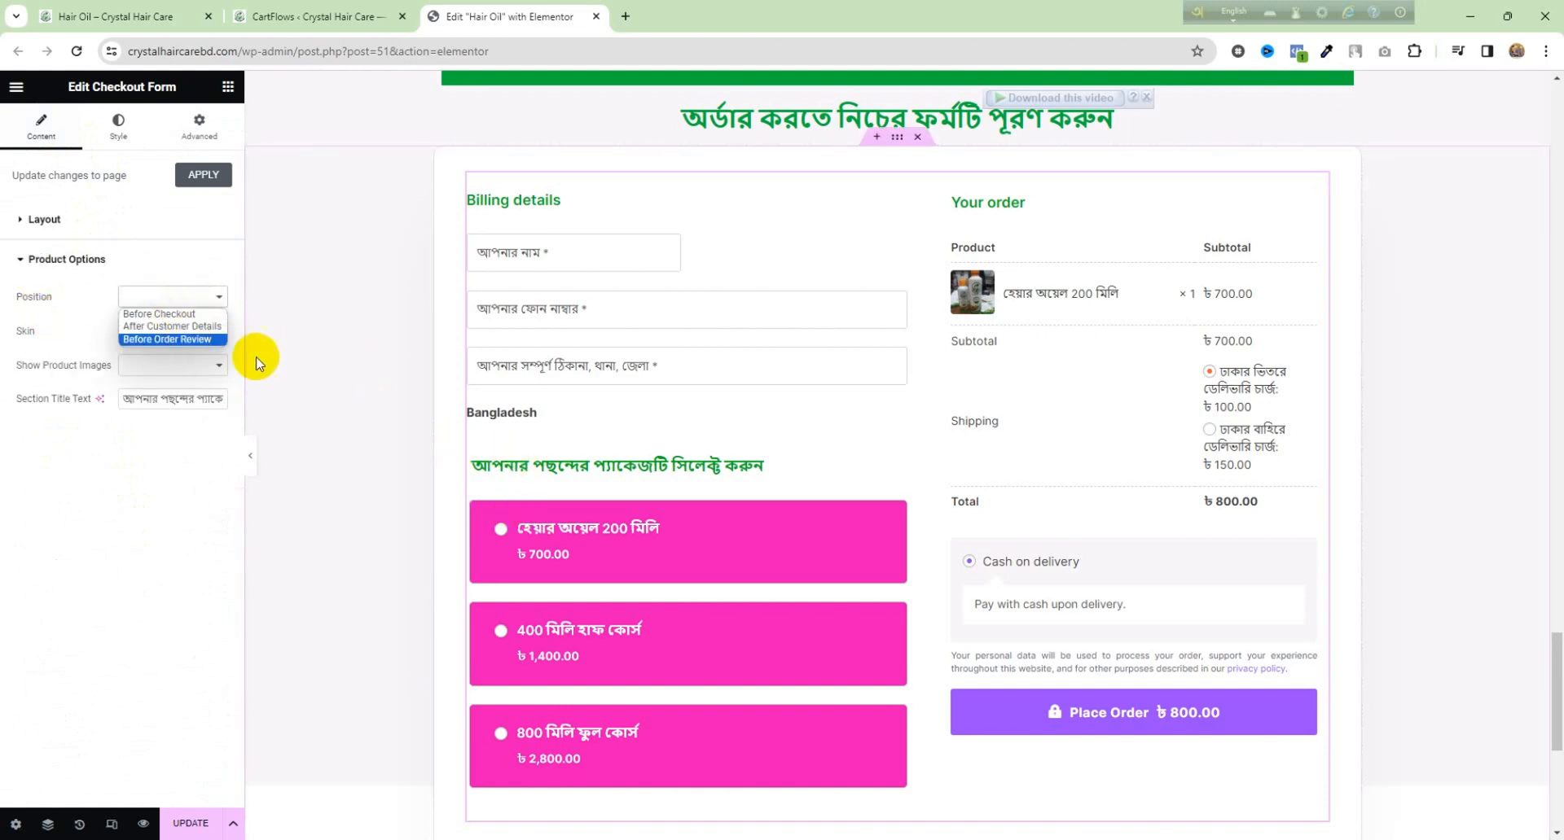
click(163, 315)
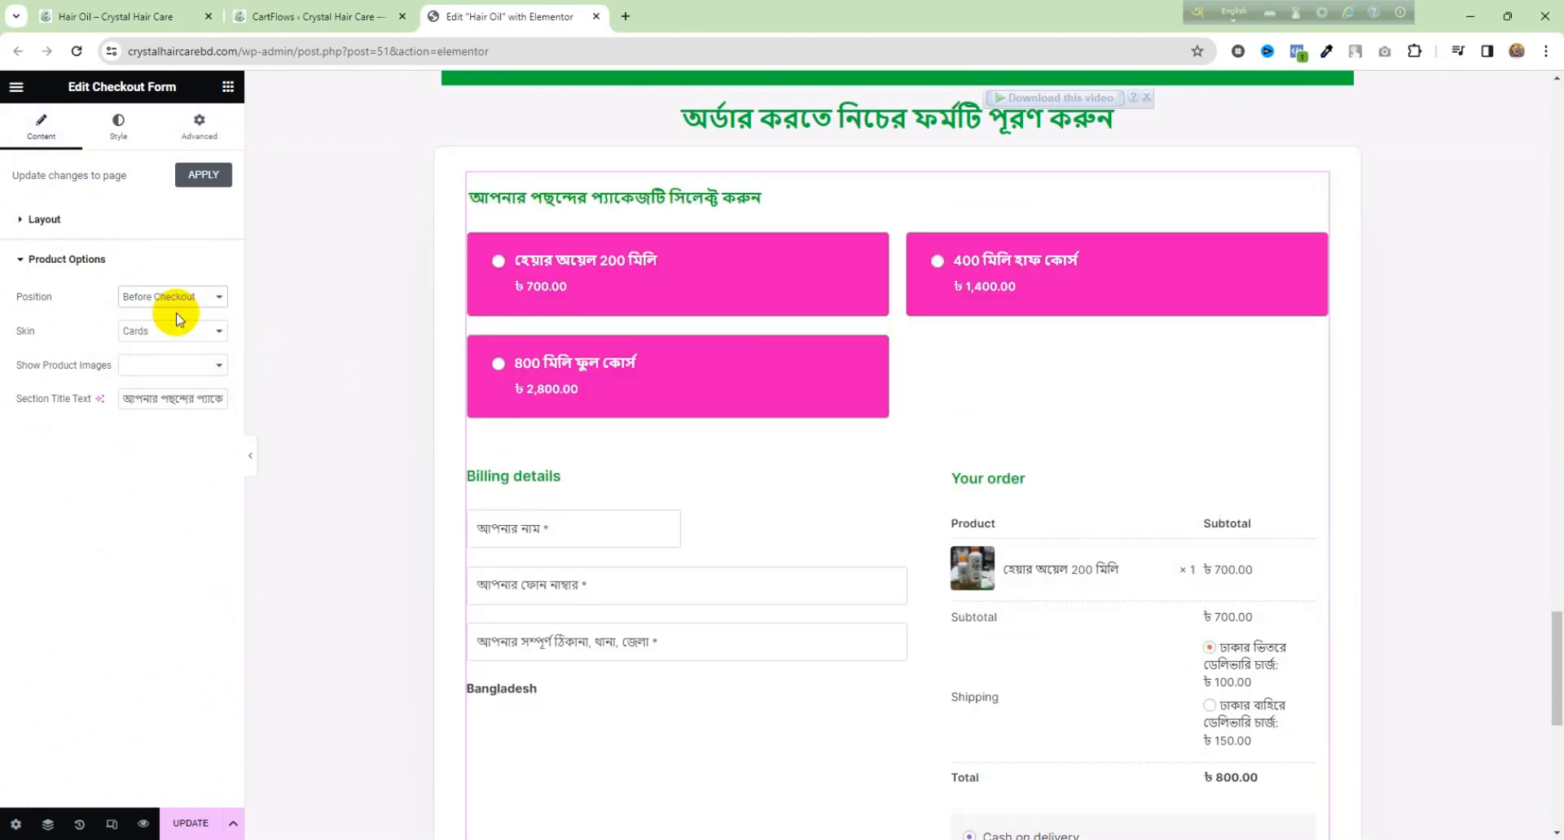
click(173, 297)
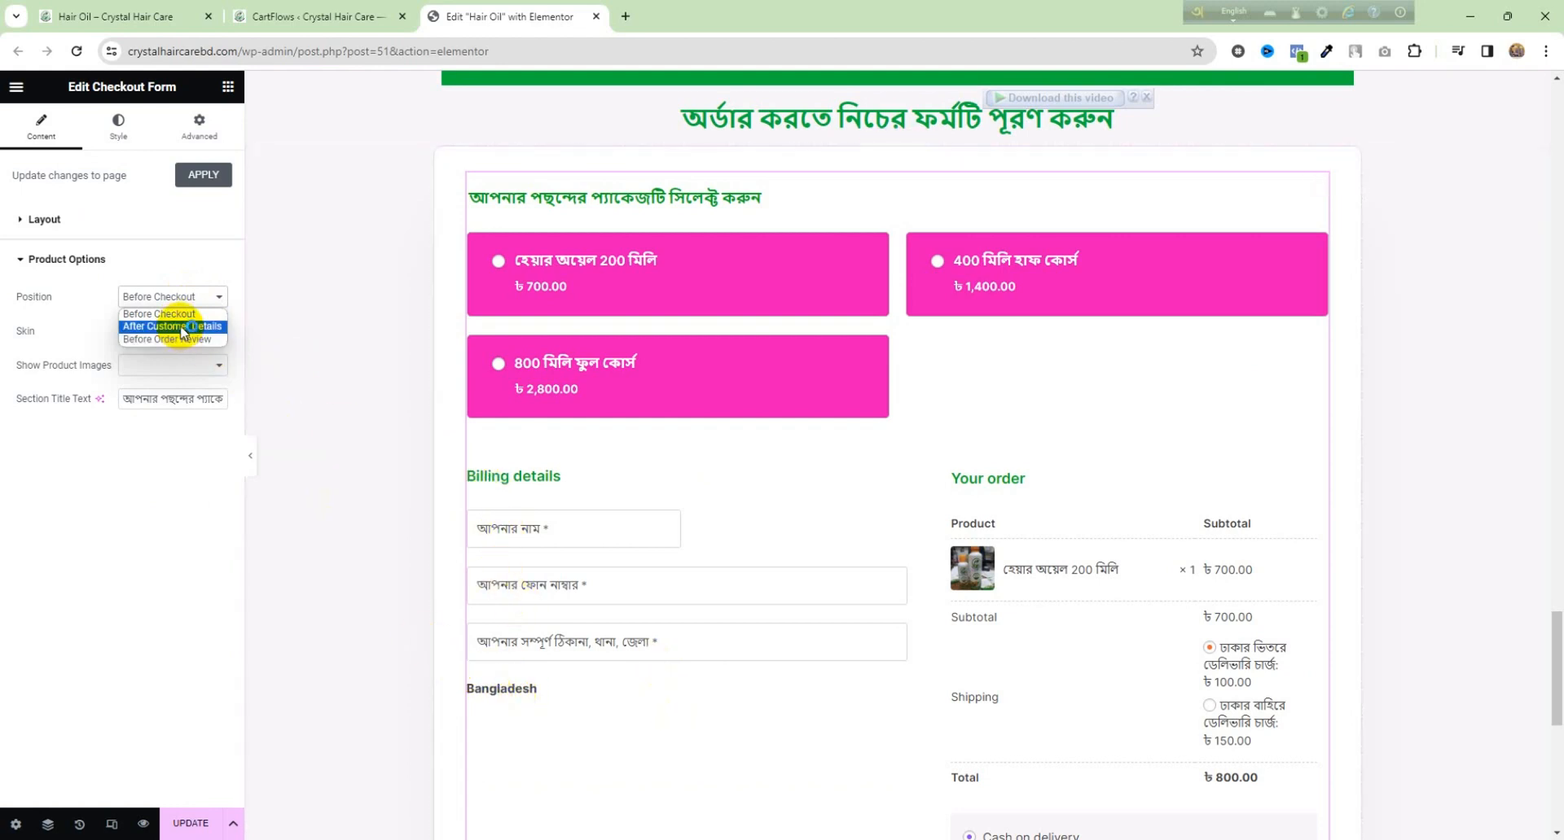
click(187, 326)
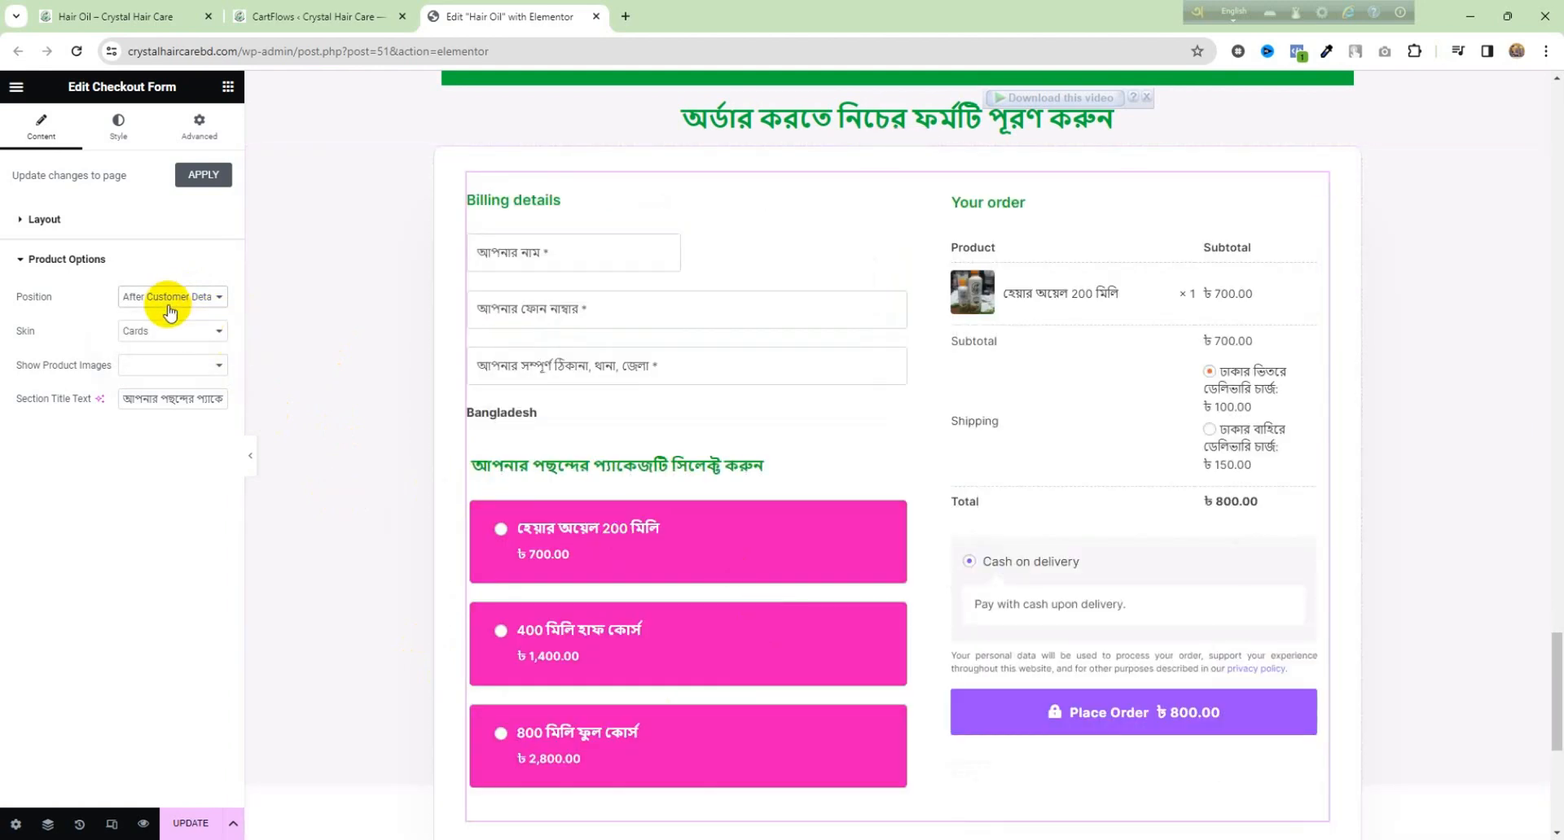
click(170, 297)
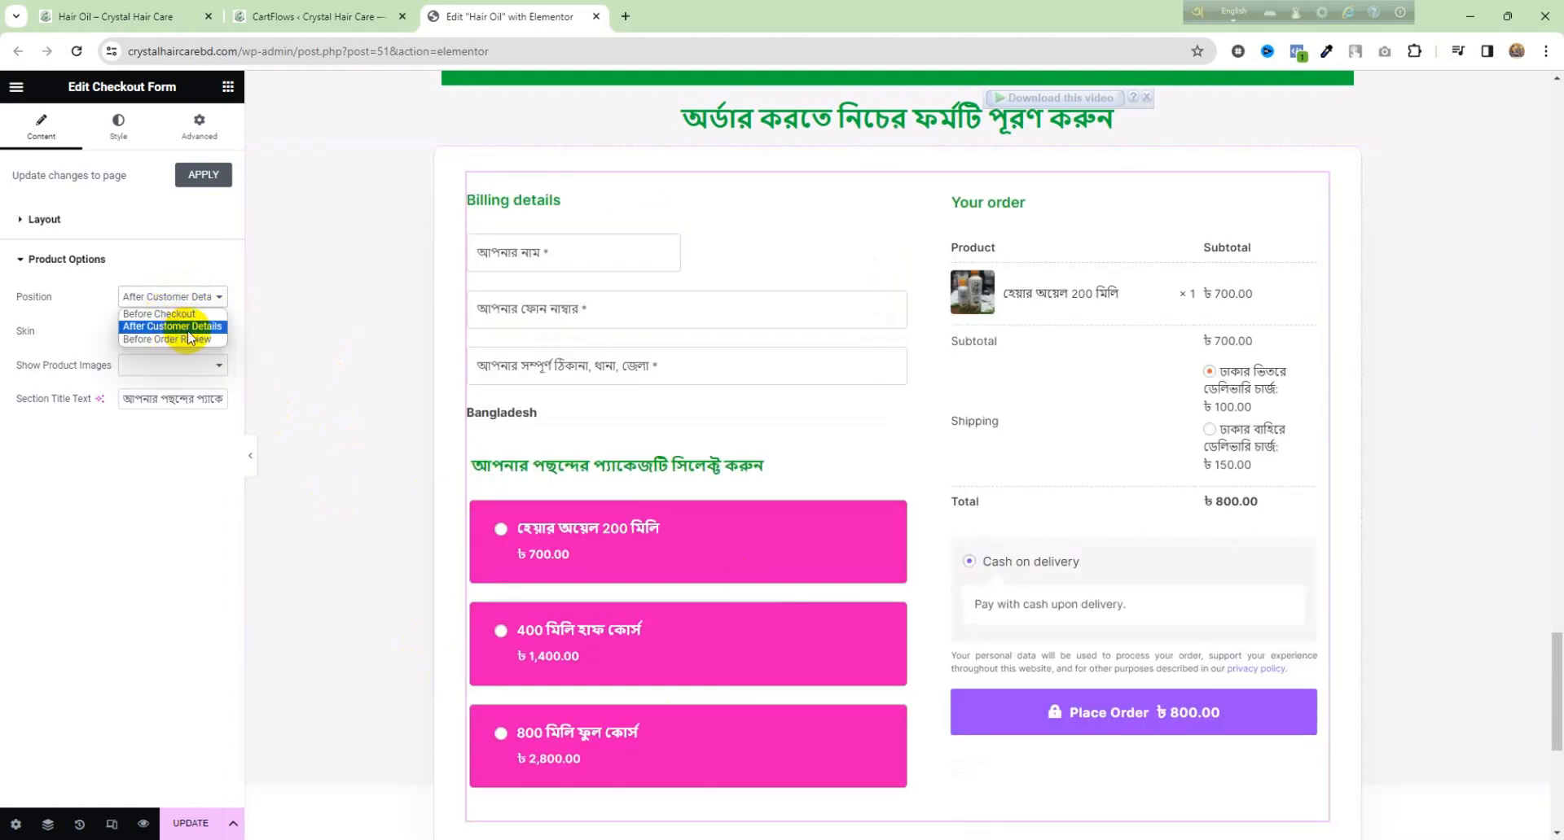
click(193, 327)
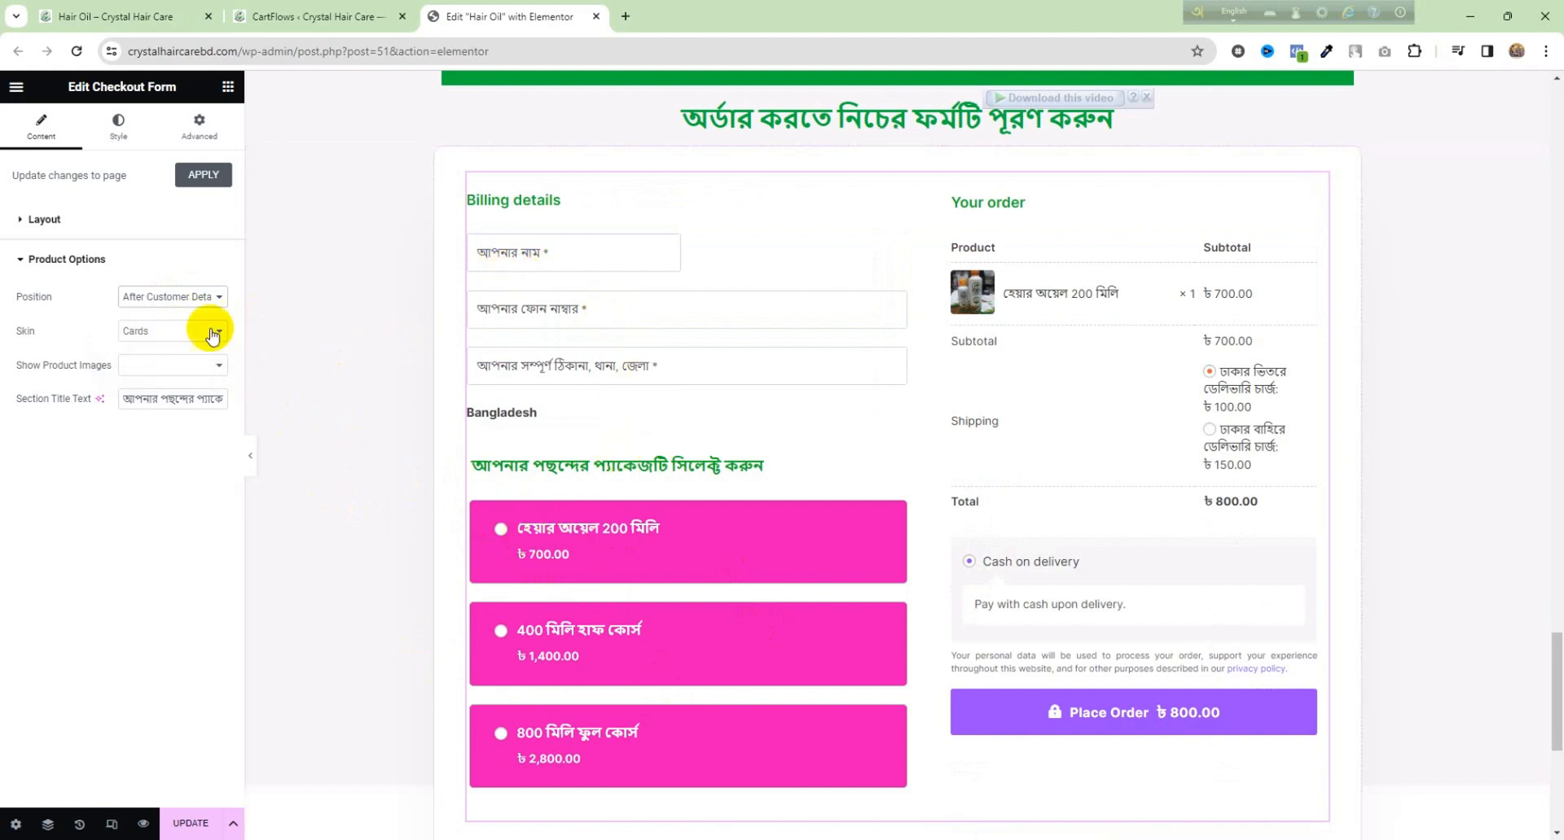
Step: Save the checkout form changes and reload the live Hair Oil page to show the updated product options
click(179, 824)
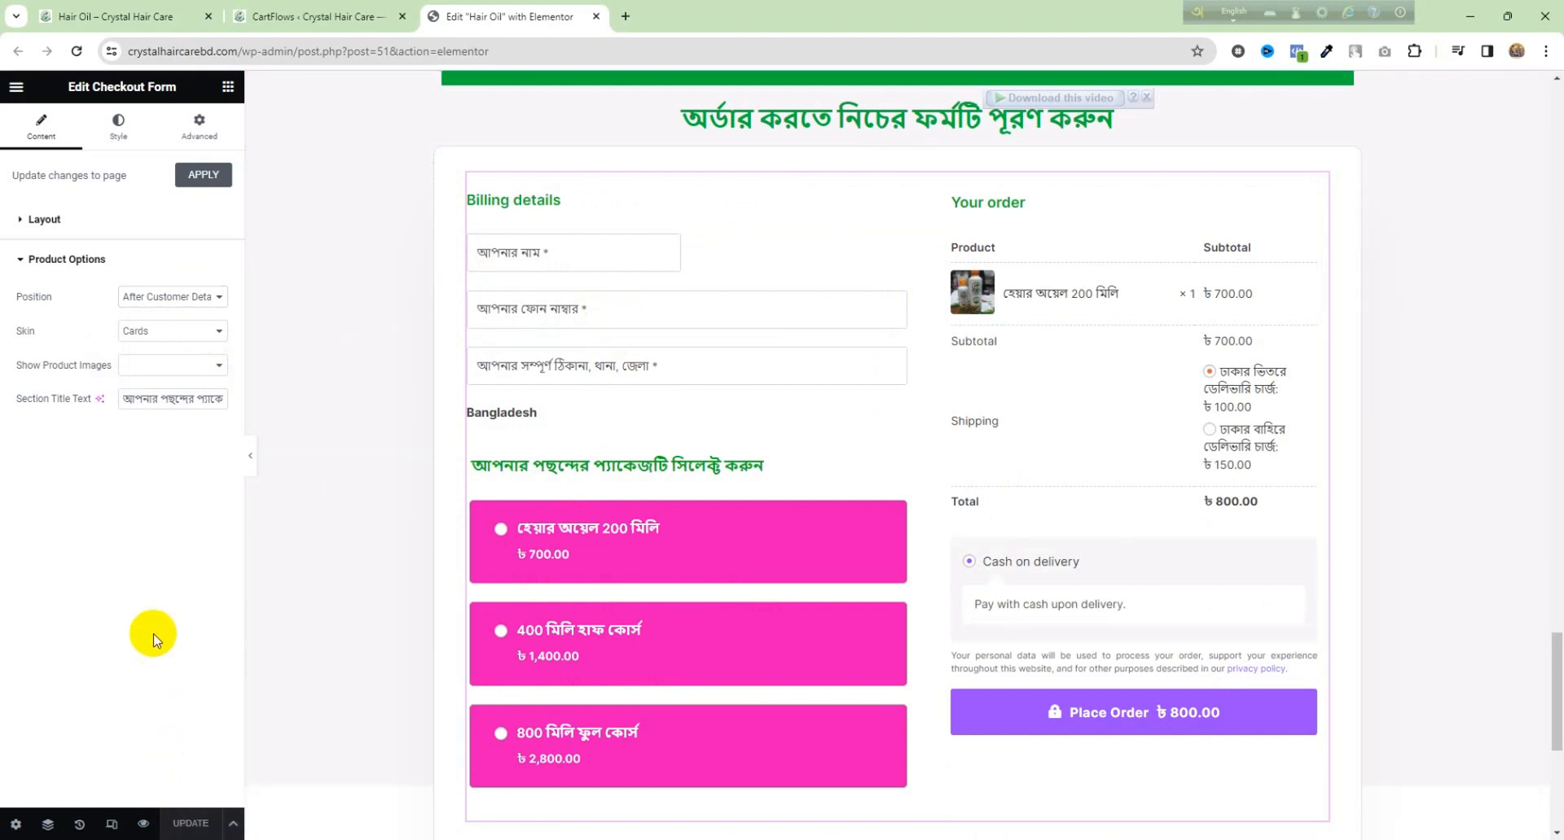
click(59, 26)
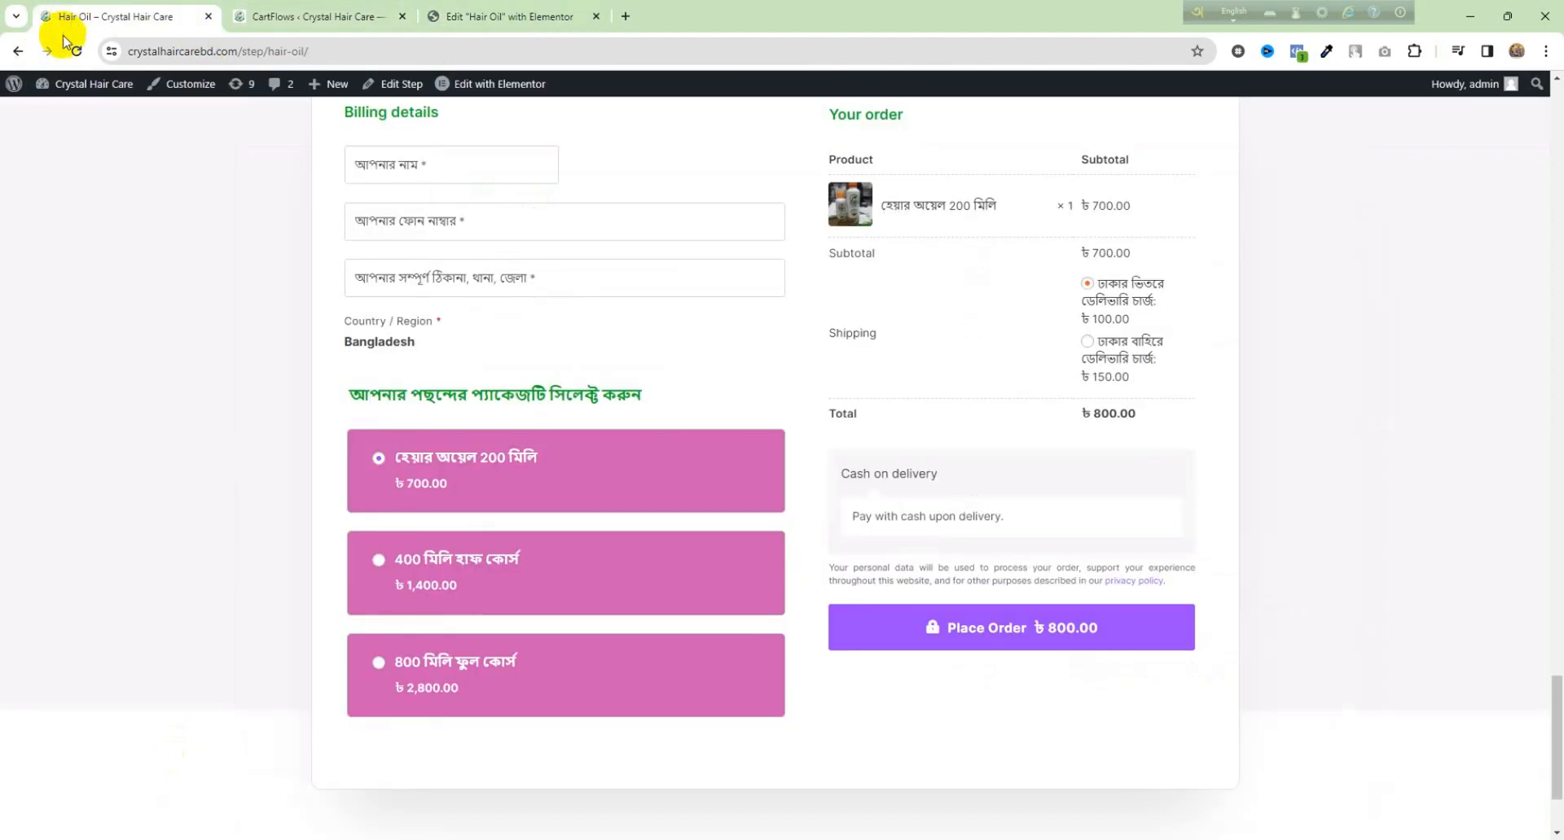
click(77, 52)
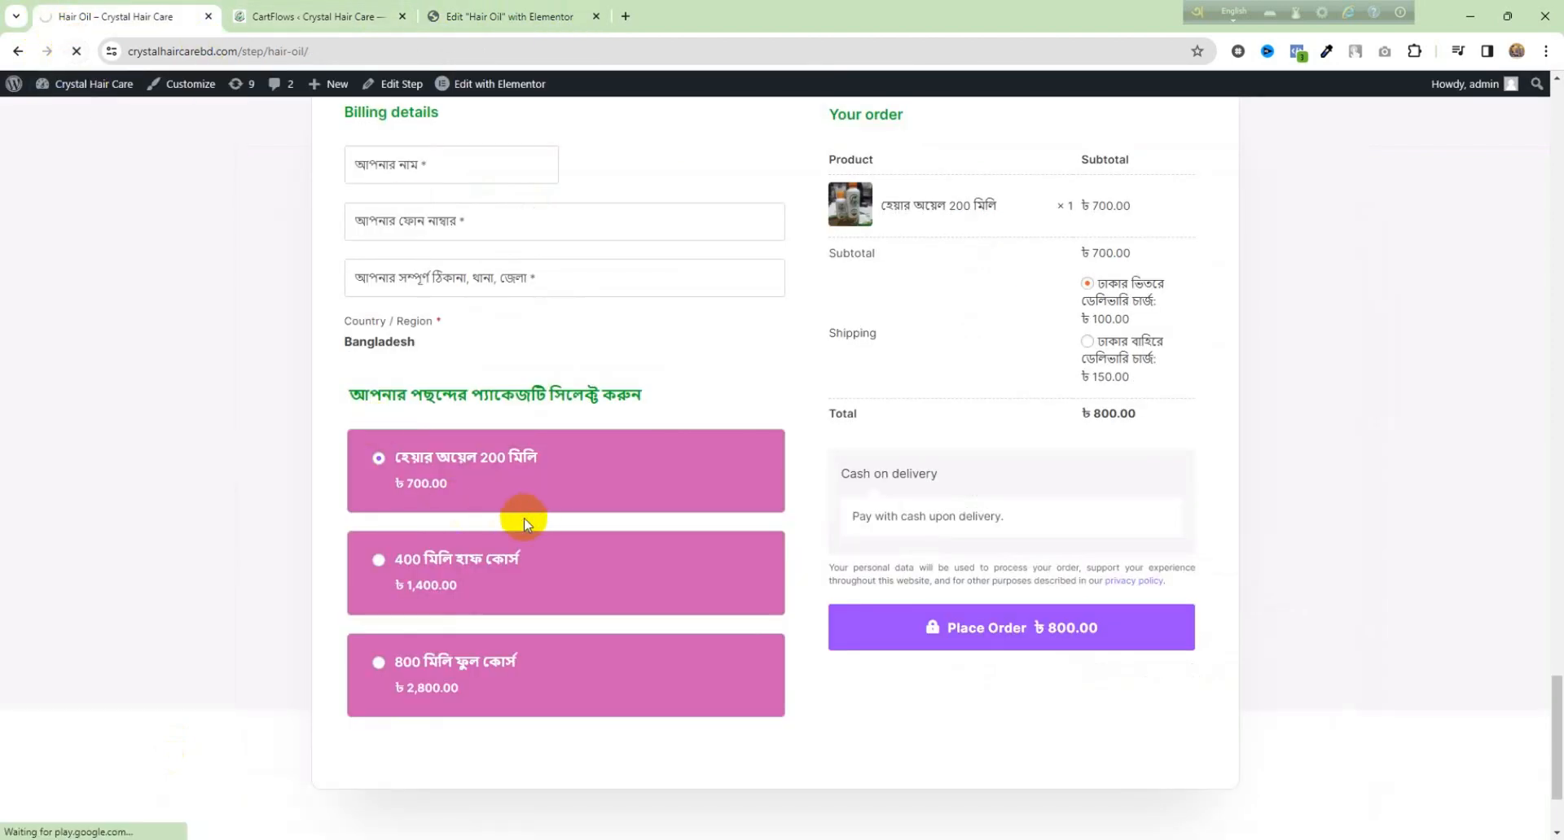